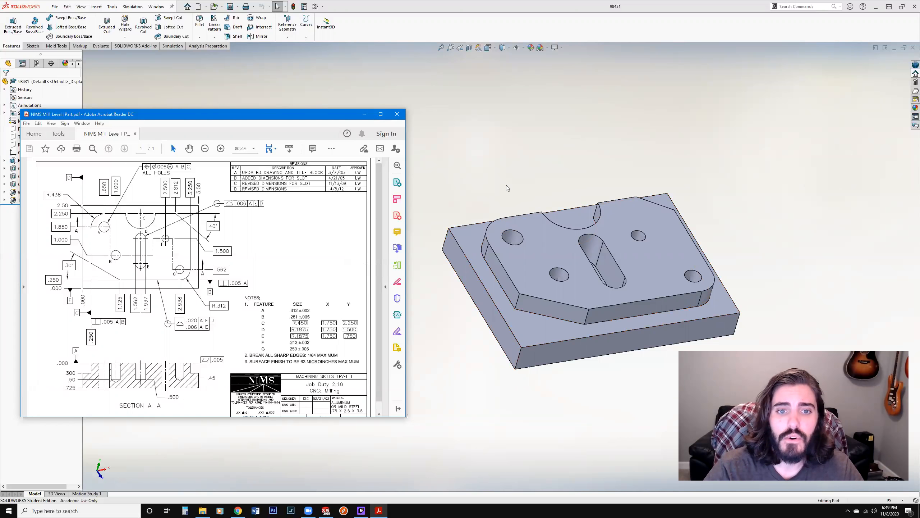
pyautogui.click(511, 146)
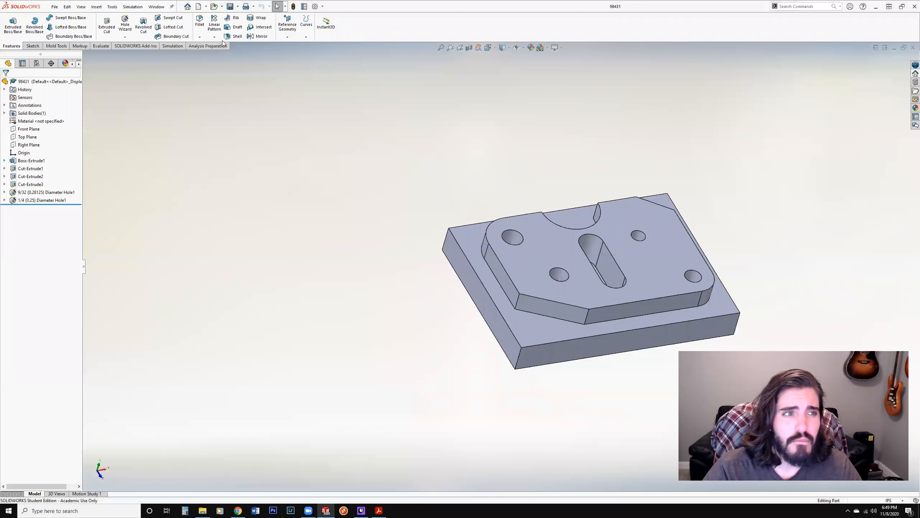
pyautogui.click(55, 7)
pyautogui.click(66, 18)
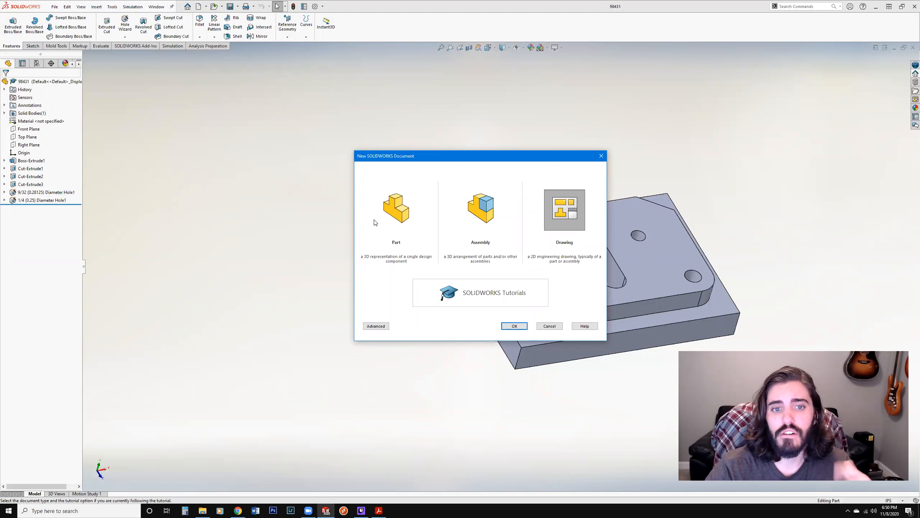
pyautogui.click(401, 222)
pyautogui.click(564, 211)
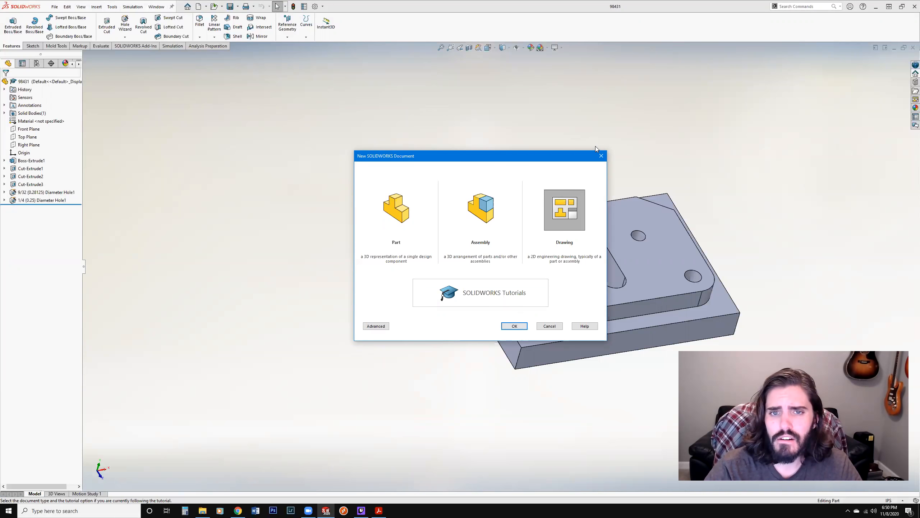
pyautogui.click(602, 156)
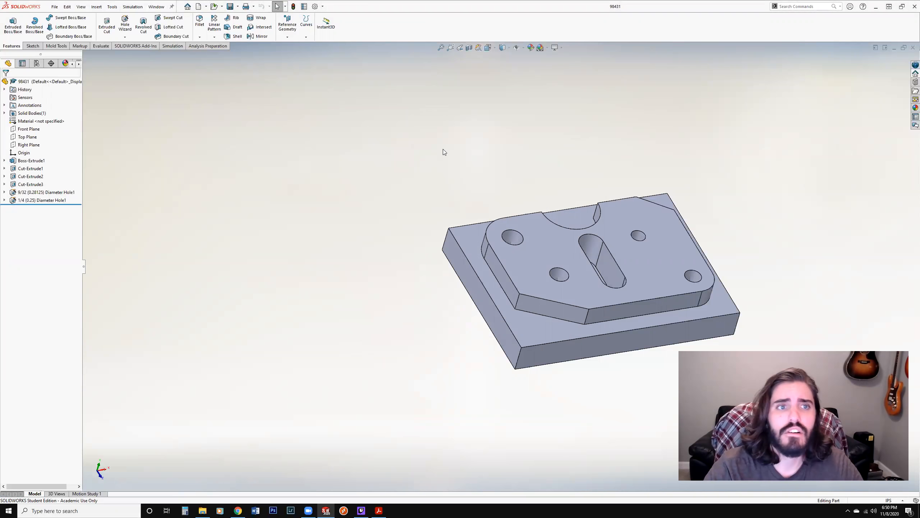
# Make a new drawing from part 98431, declining the existing drawing file and using the A (ANSI) Landscape sheet format
pyautogui.click(54, 7)
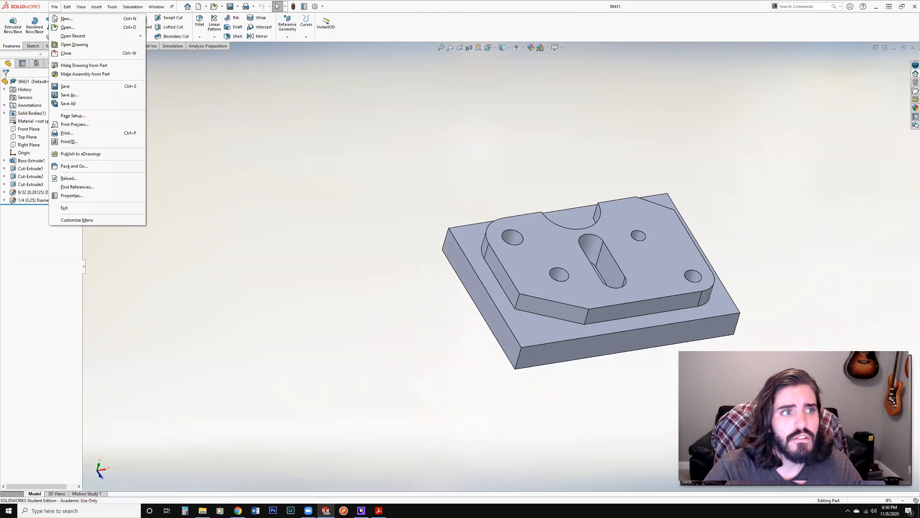
pyautogui.click(87, 66)
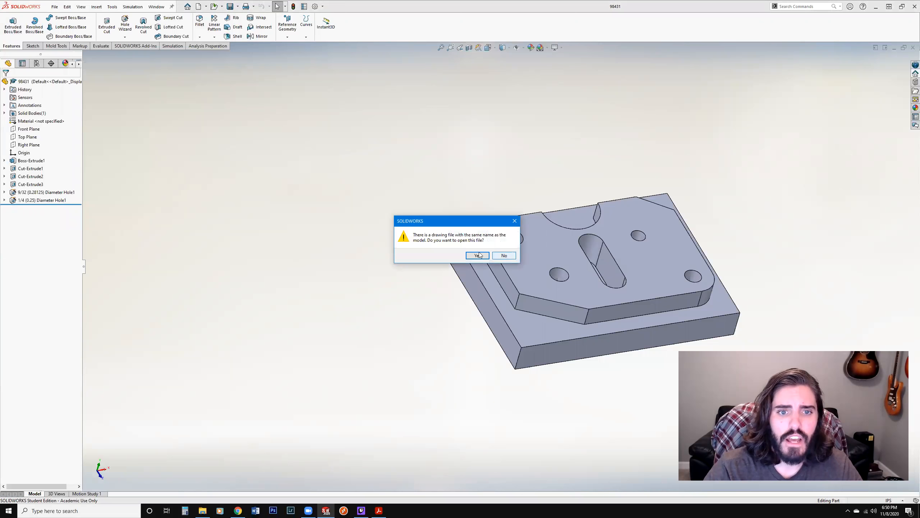
pyautogui.click(504, 256)
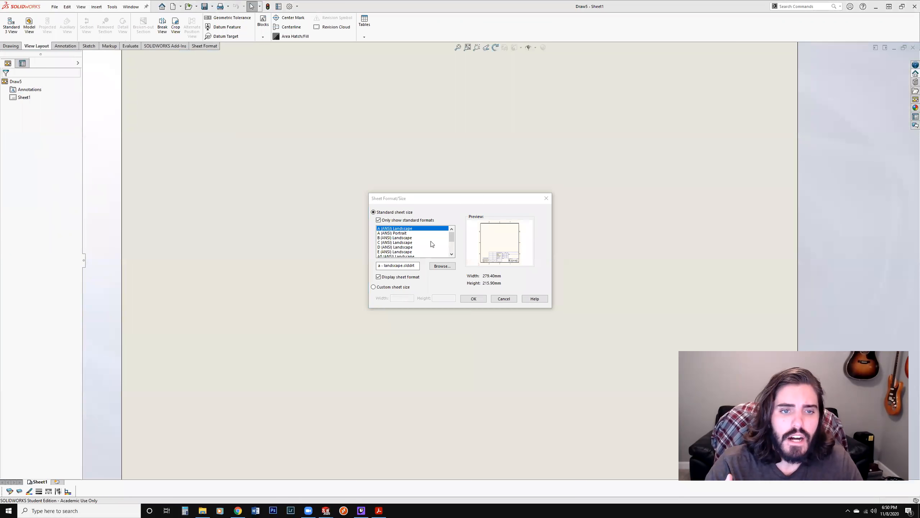
pyautogui.click(387, 238)
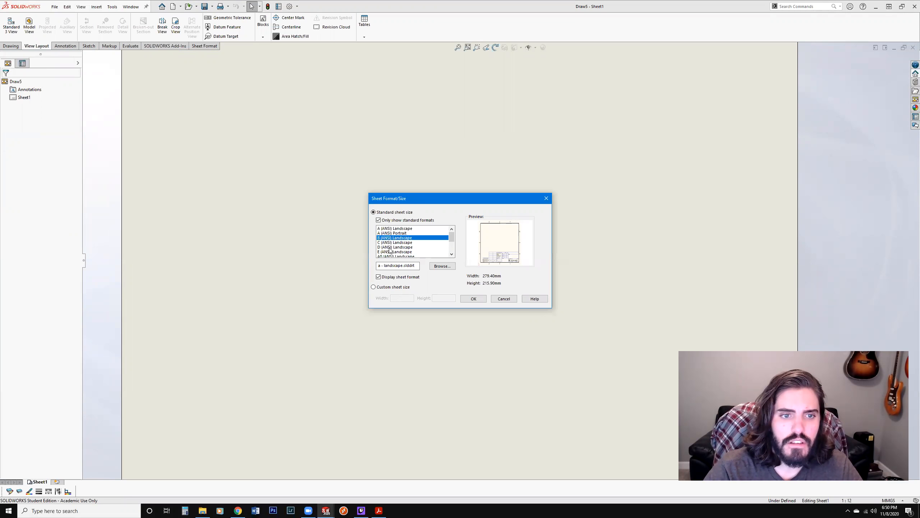
pyautogui.click(395, 228)
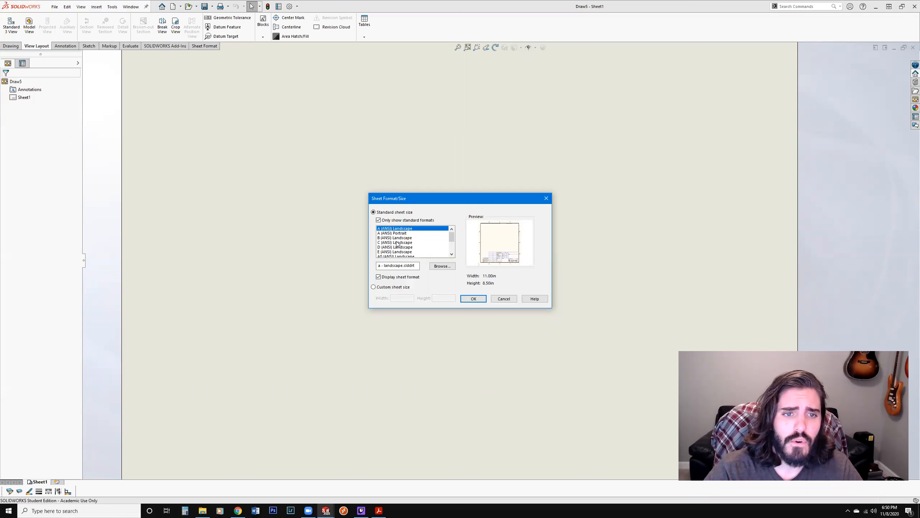
pyautogui.click(473, 299)
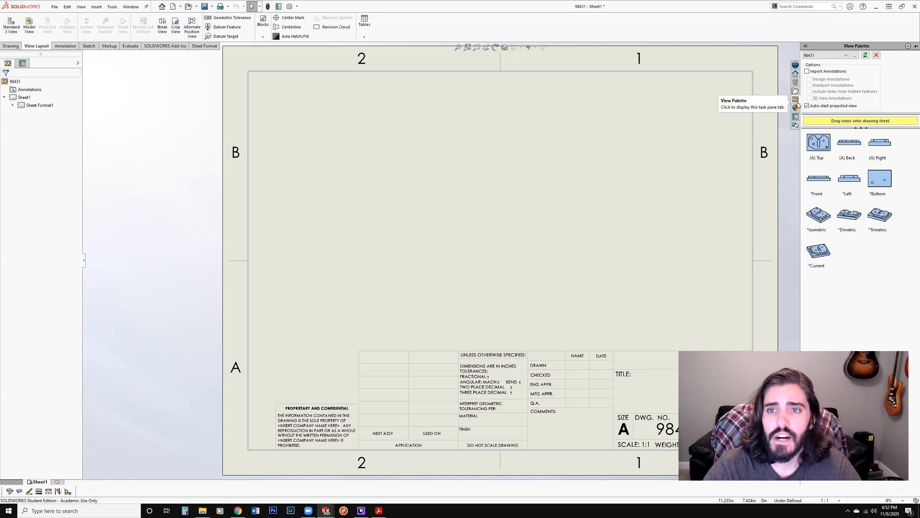
# Place the part's Top view in the upper-left area of the sheet without adding any projected views
pyautogui.click(787, 161)
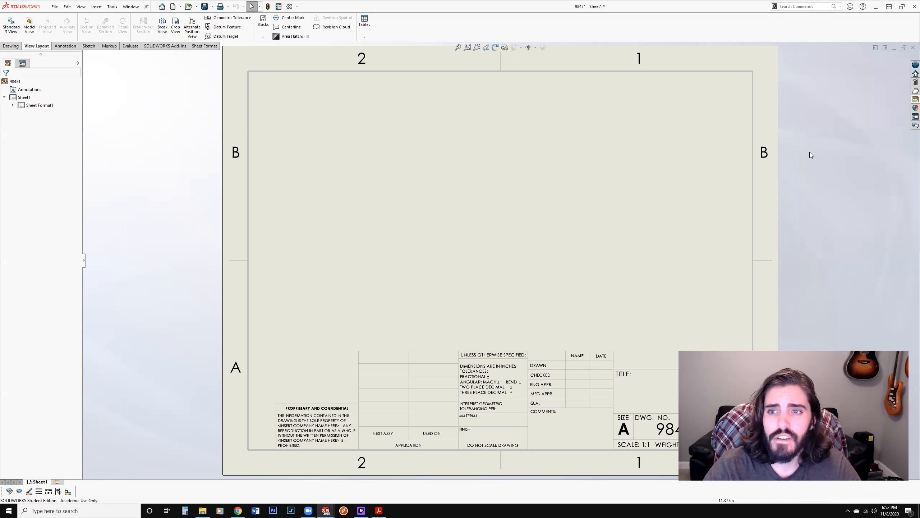
pyautogui.click(915, 99)
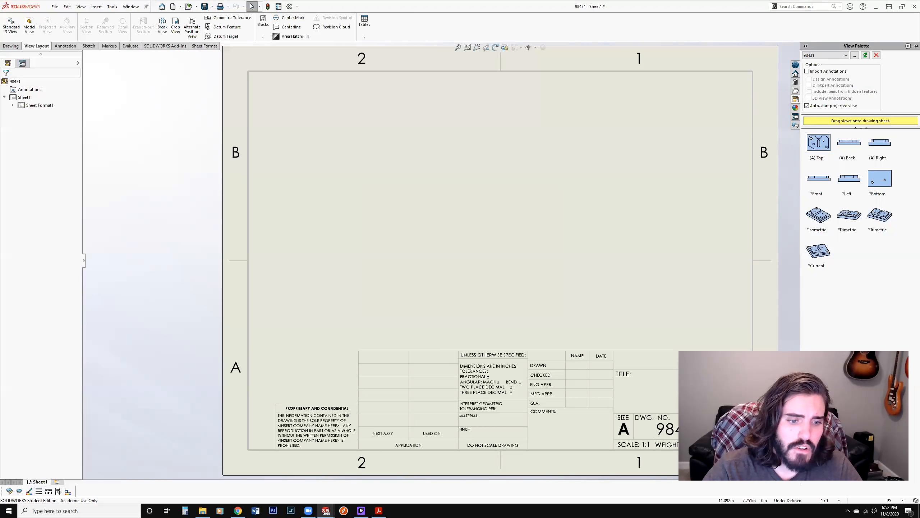
pyautogui.click(378, 510)
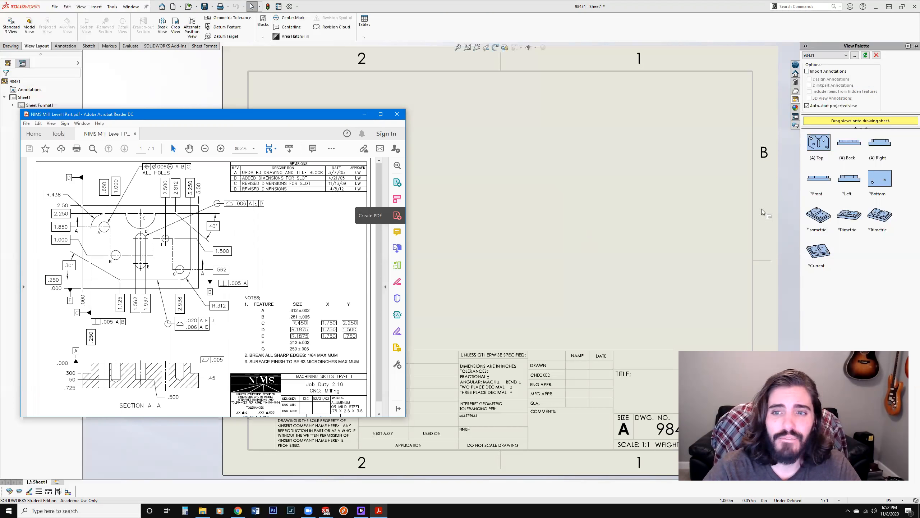
pyautogui.click(820, 146)
pyautogui.moveTo(820, 146); pyautogui.dragTo(373, 163)
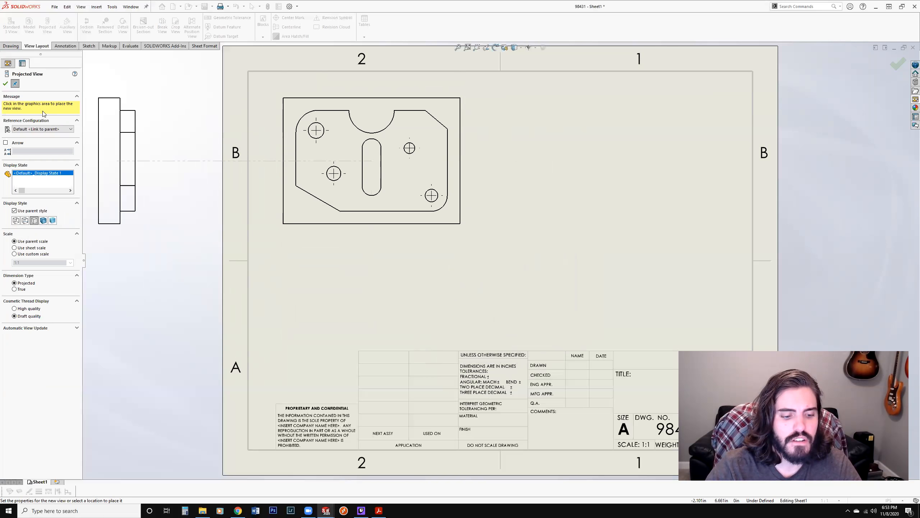
pyautogui.click(5, 84)
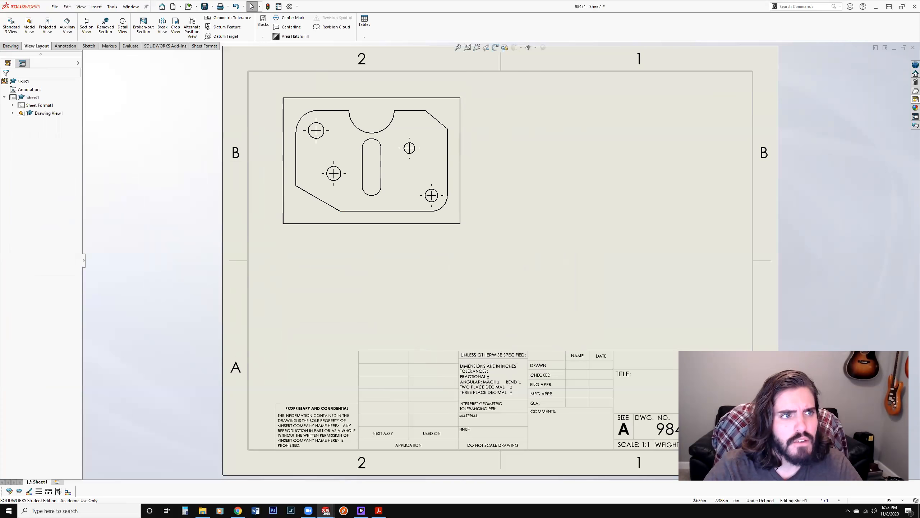
# Examine section A-A in the NIMS Mill Level I Part PDF and the cutting line options for full and half section views
pyautogui.click(379, 510)
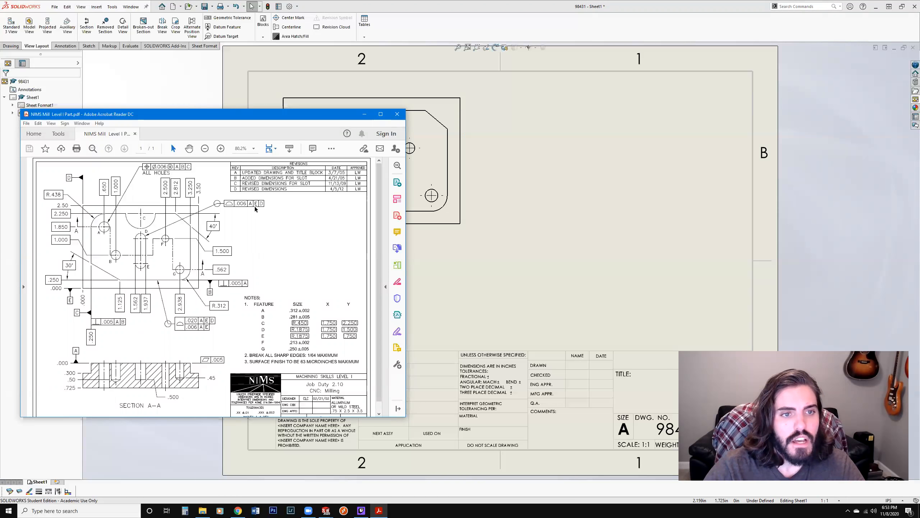
pyautogui.click(364, 115)
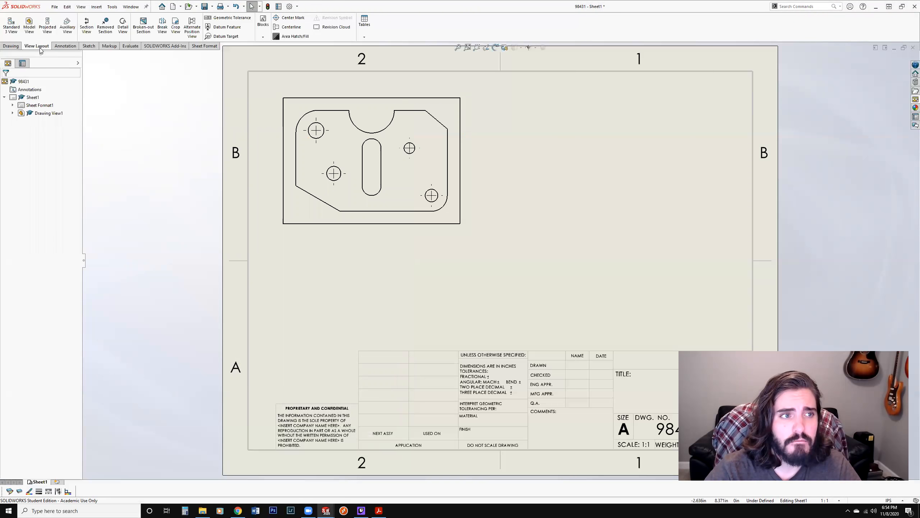
pyautogui.click(86, 26)
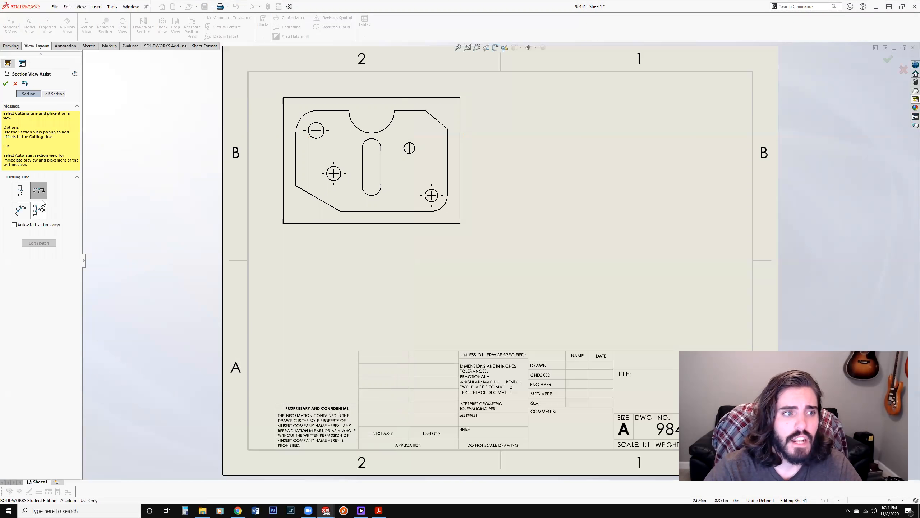
pyautogui.click(22, 192)
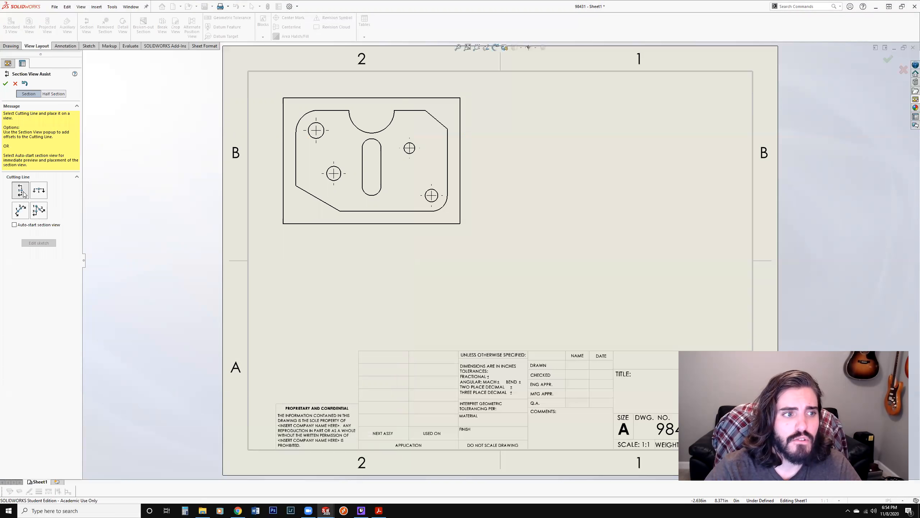
pyautogui.click(41, 194)
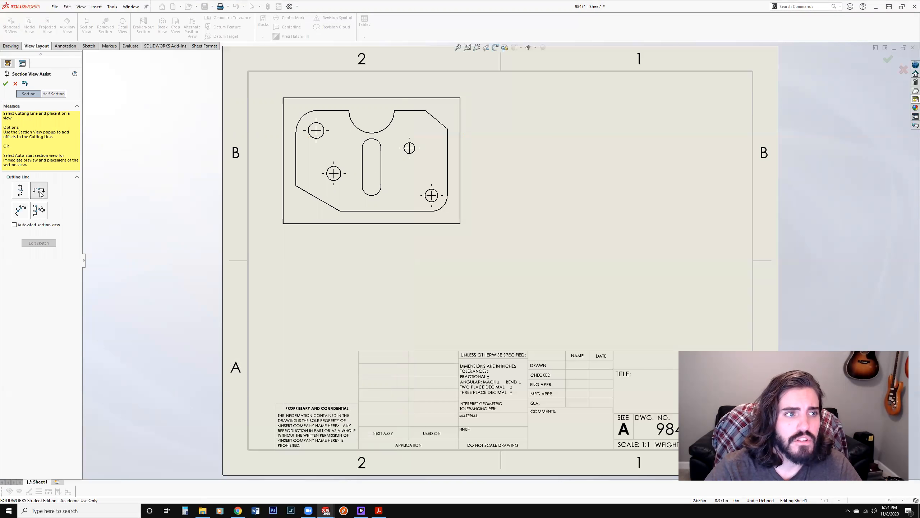
pyautogui.click(23, 211)
pyautogui.click(40, 213)
pyautogui.click(26, 216)
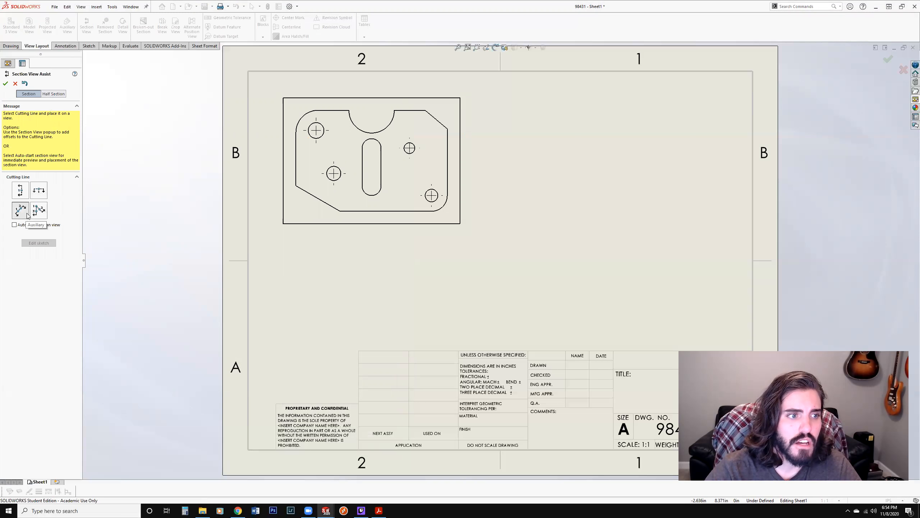
pyautogui.click(48, 94)
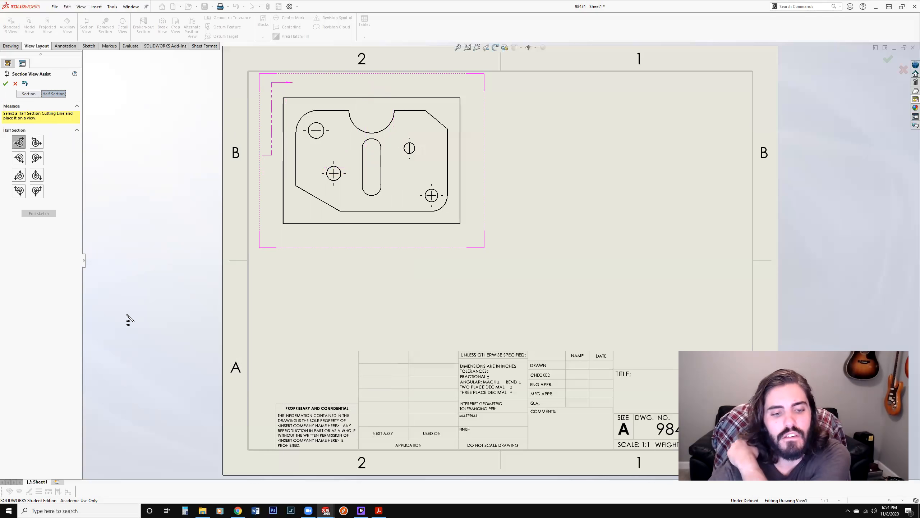
pyautogui.click(379, 510)
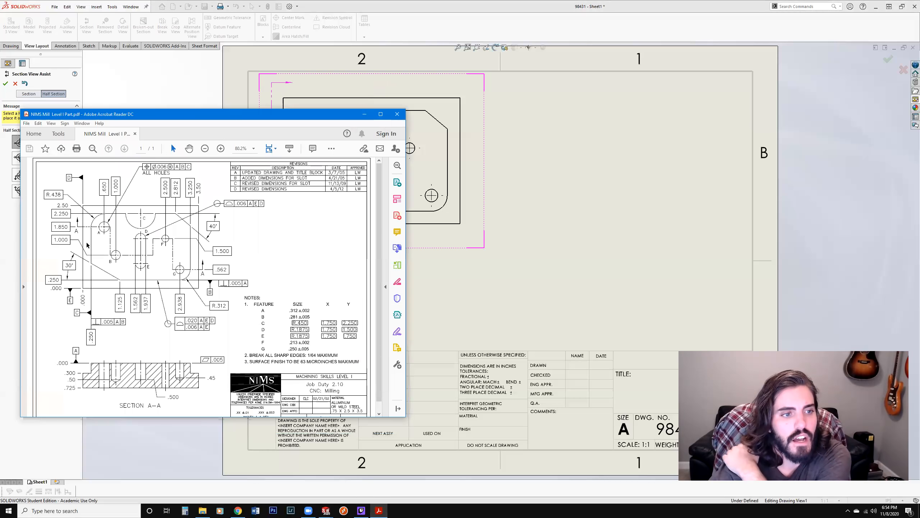
pyautogui.click(364, 115)
# Create a section view with a horizontal cutting line through the center of the lower-left hole and place it below the top view
pyautogui.click(29, 94)
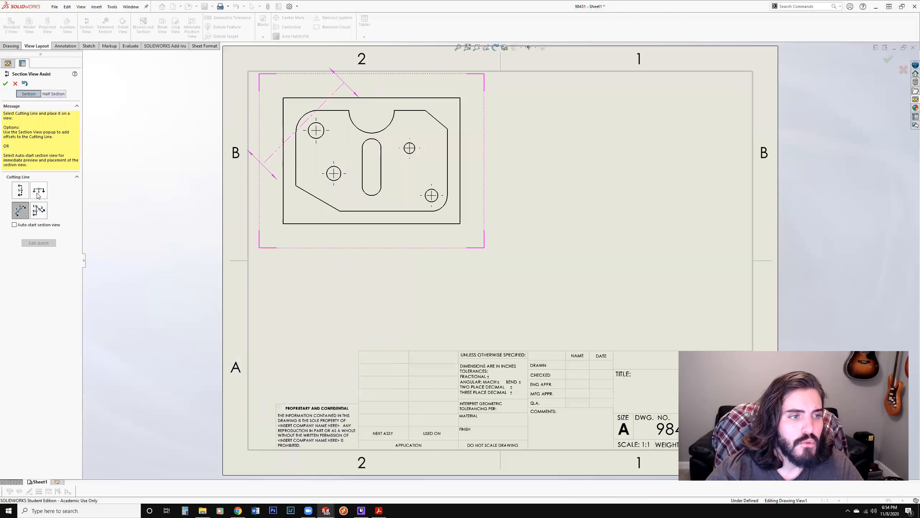
pyautogui.click(35, 194)
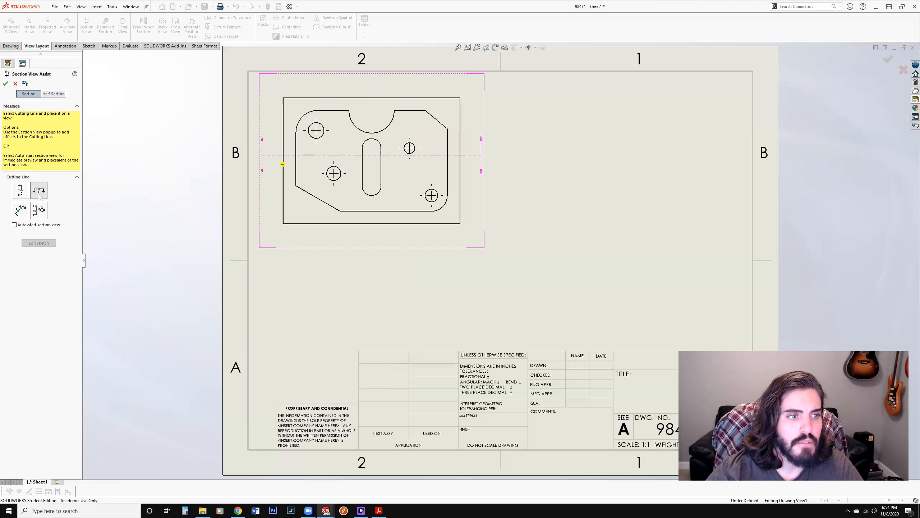
pyautogui.click(334, 174)
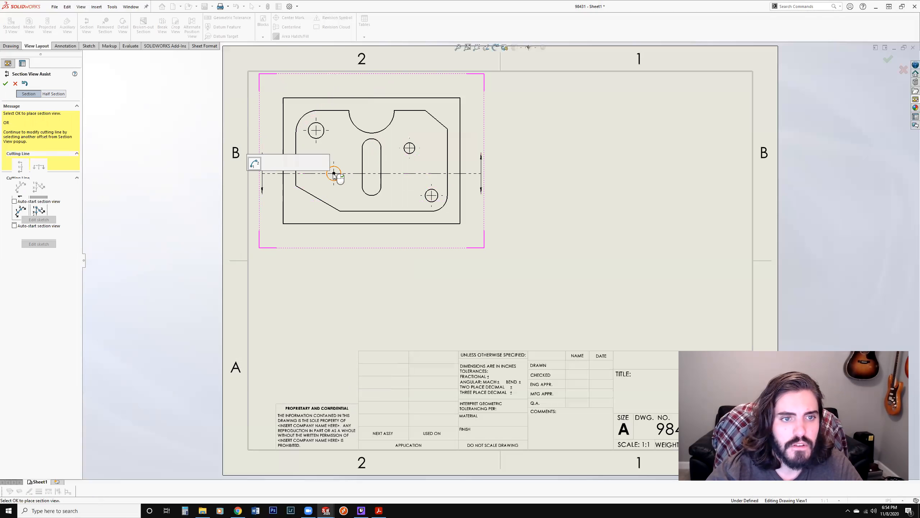
pyautogui.click(309, 165)
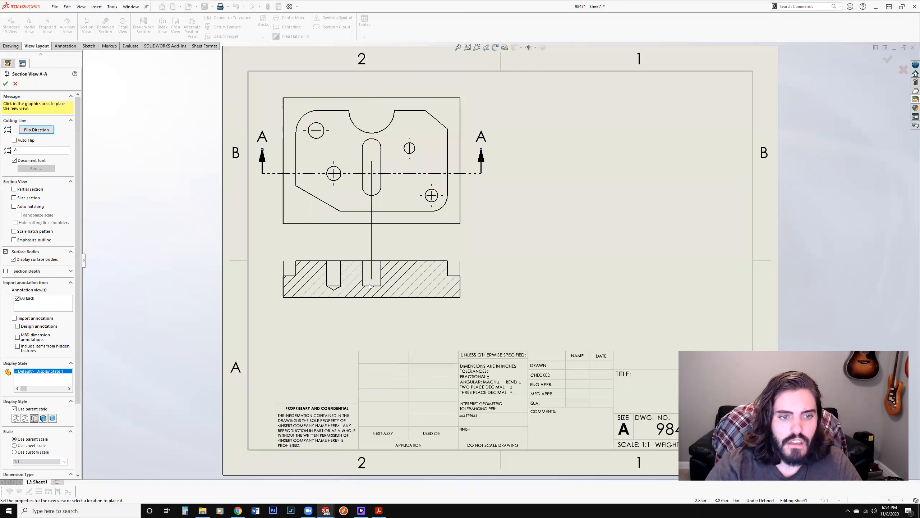
pyautogui.click(368, 281)
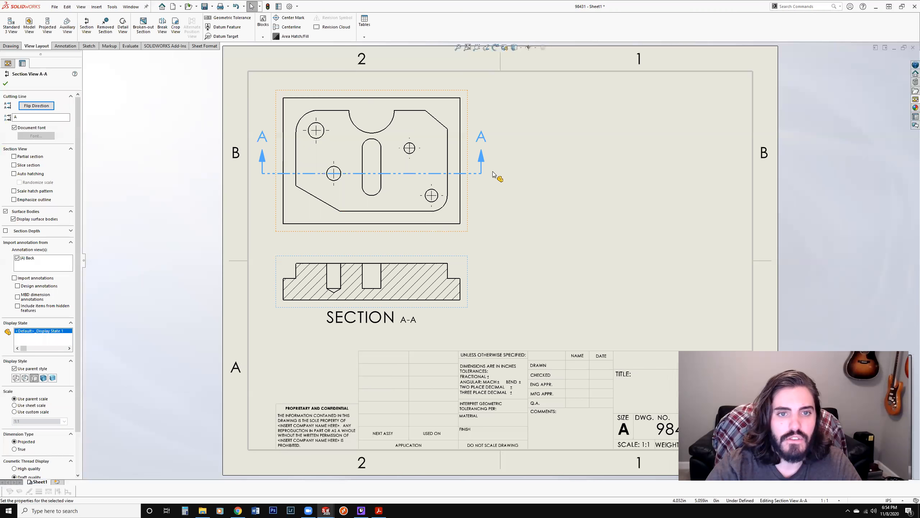
# Reverse the section cutting line's arrows so they point downward, and rebuild the drawing to update the section view
pyautogui.press('Escape')
pyautogui.click(481, 173)
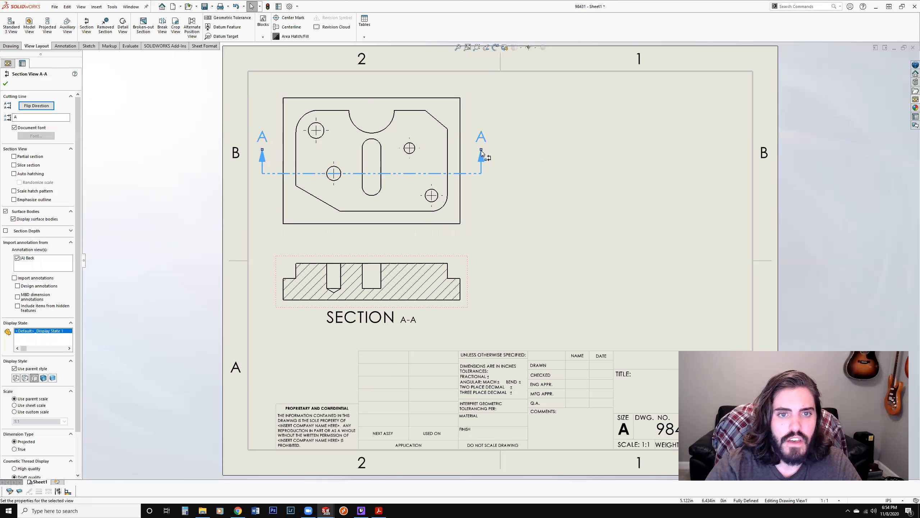
pyautogui.doubleClick(481, 149)
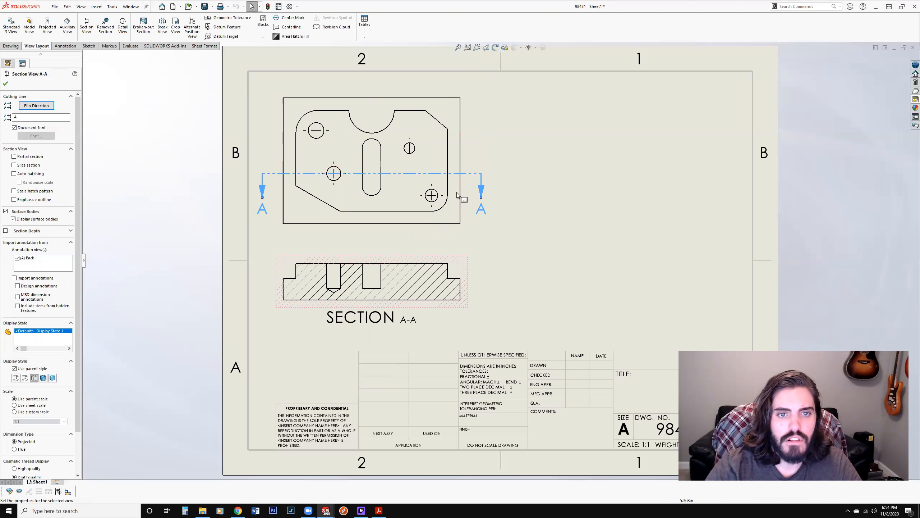
pyautogui.click(268, 7)
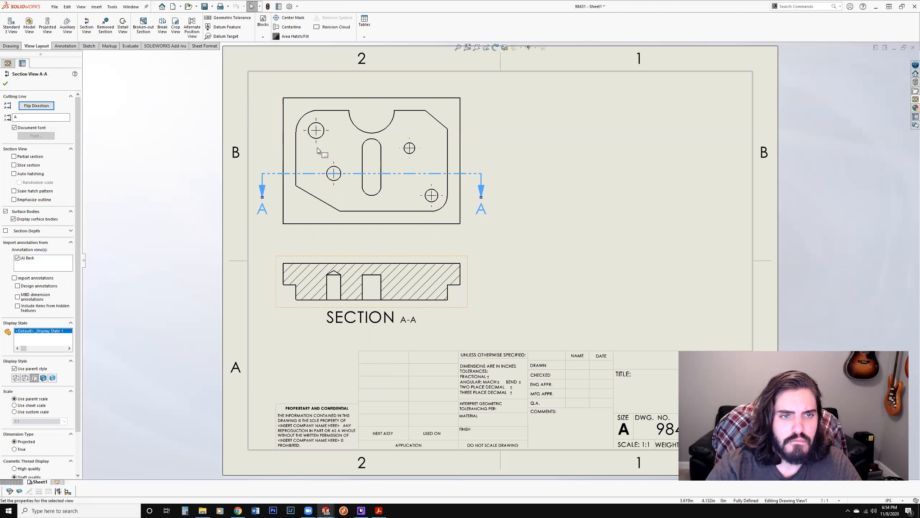
# Delete the section view and its horizontal cutting line from the sheet
pyautogui.click(470, 181)
pyautogui.press('Delete')
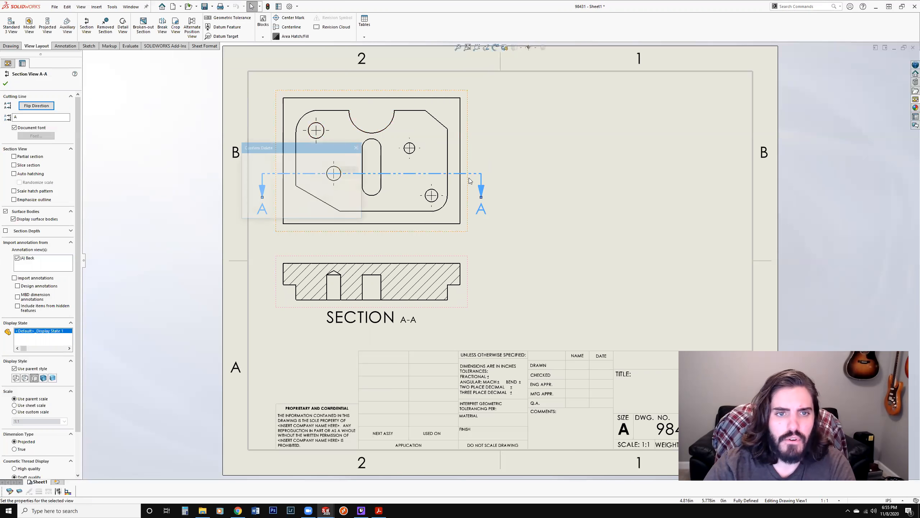
pyautogui.press('Return')
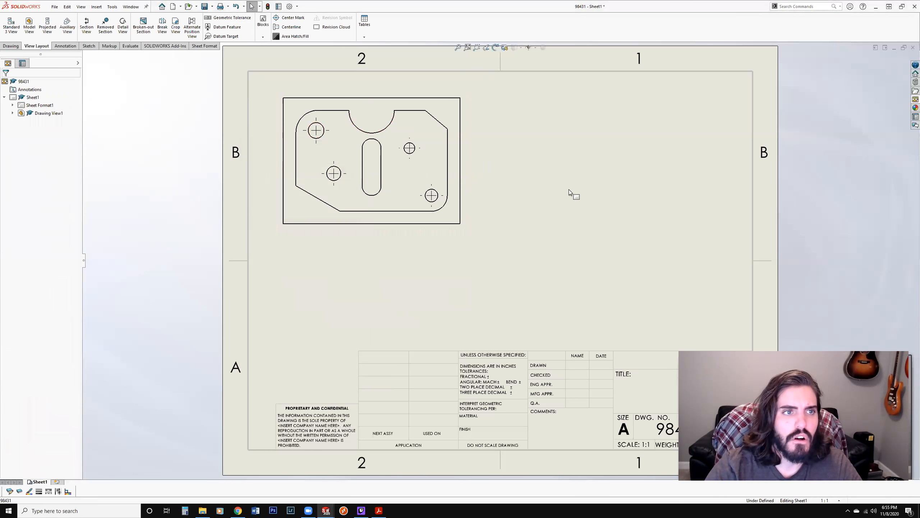
# Sketch a horizontal line about 0.96 in long from the right quadrant of the upper-left hole to beyond the part's left edge
pyautogui.click(90, 49)
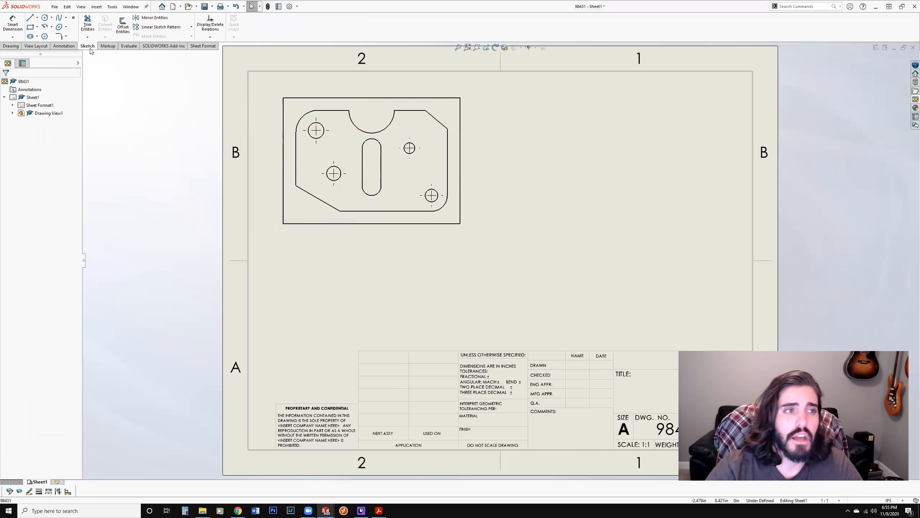
pyautogui.click(30, 18)
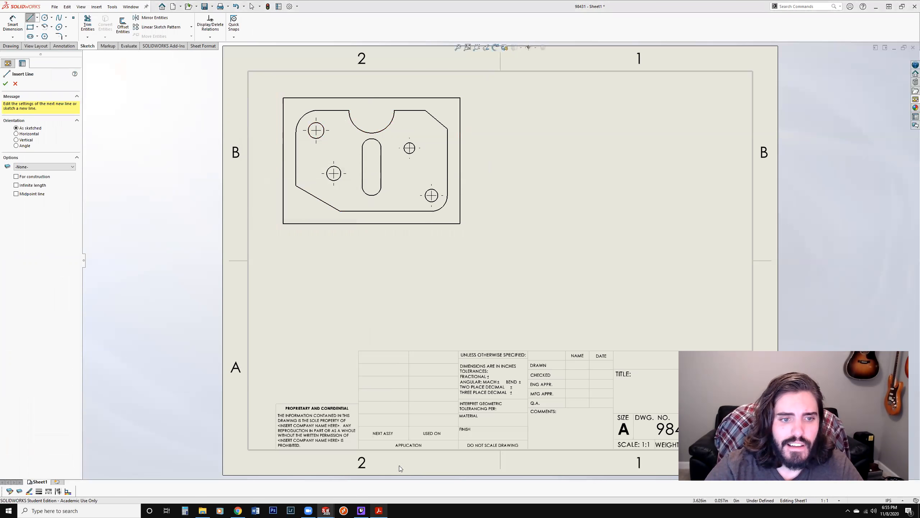
pyautogui.hotkey('alt', 'Tab')
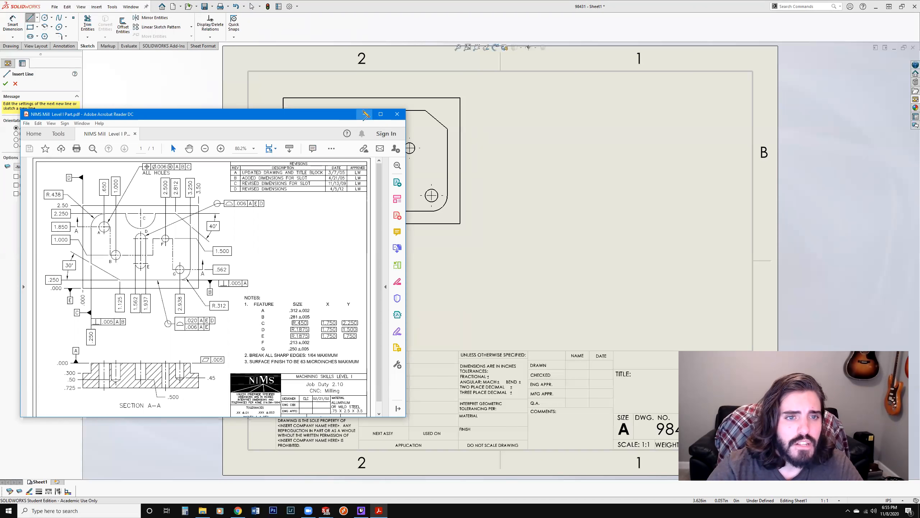
pyautogui.click(364, 115)
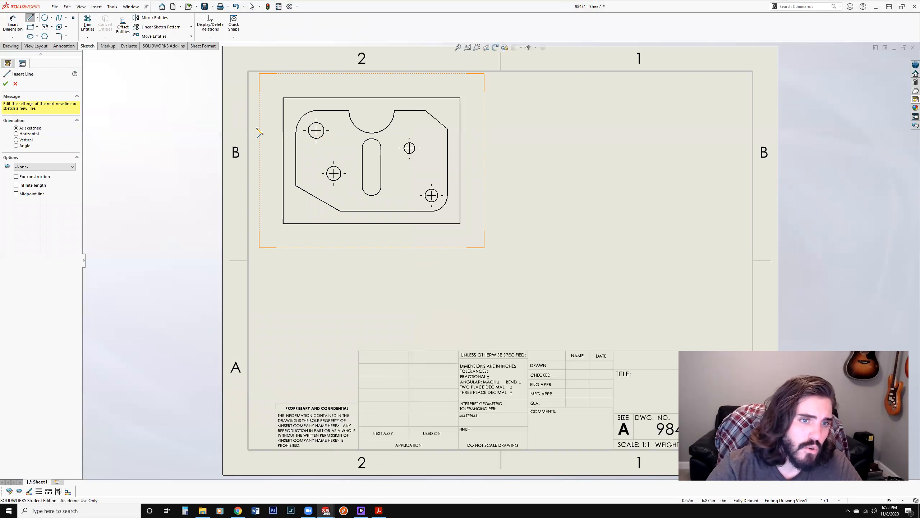
pyautogui.scroll(-2, 337, 149)
pyautogui.scroll(-4, 372, 179)
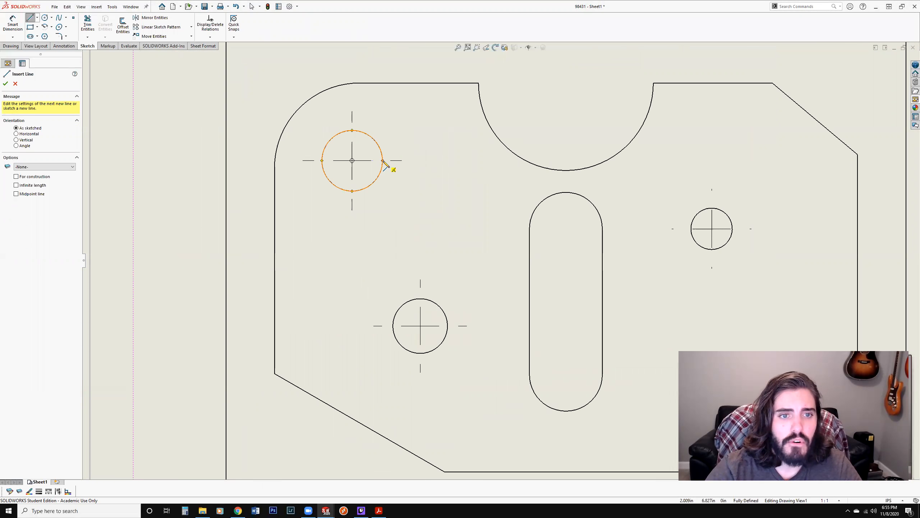
pyautogui.click(383, 160)
pyautogui.scroll(3, 326, 189)
pyautogui.scroll(2, 327, 188)
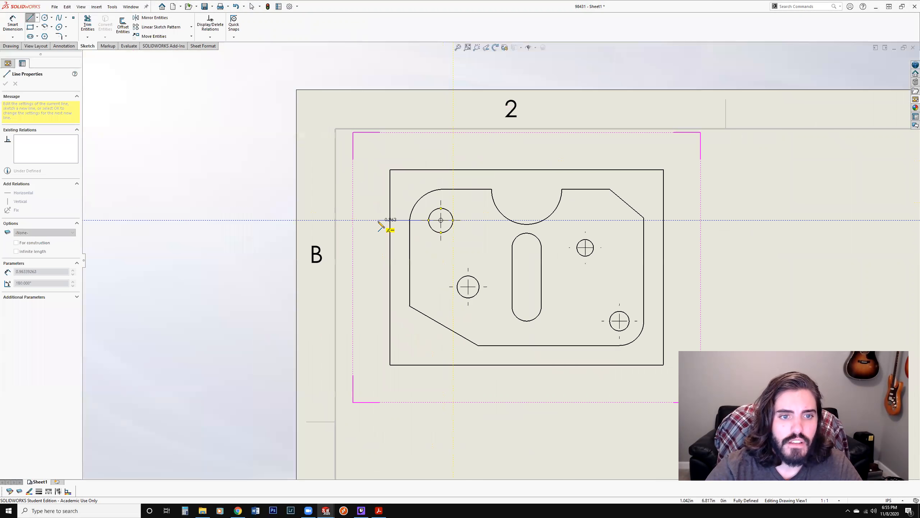
pyautogui.press('Escape')
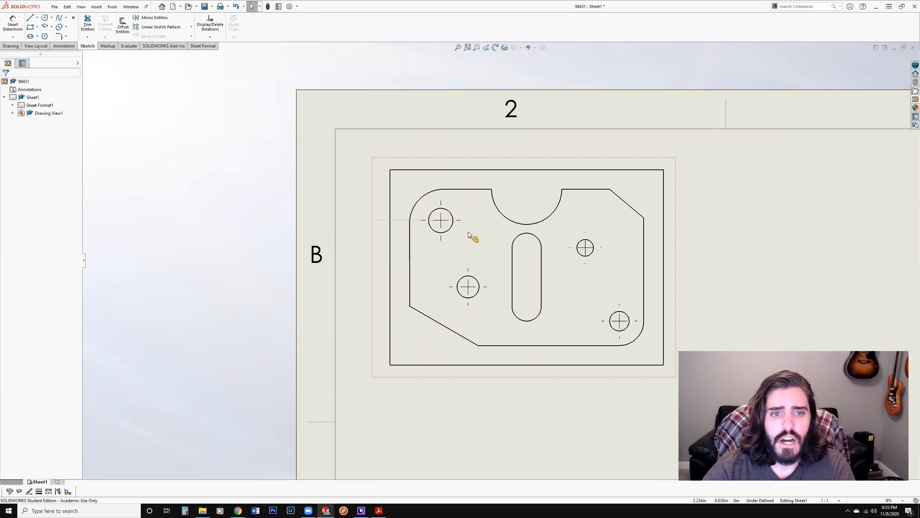
# Sketch a vertical line down from the upper-left hole's right quadrant and a horizontal line about 1.76 in long from the lower-left hole's left quadrant across the slot
pyautogui.press('l')
pyautogui.click(453, 222)
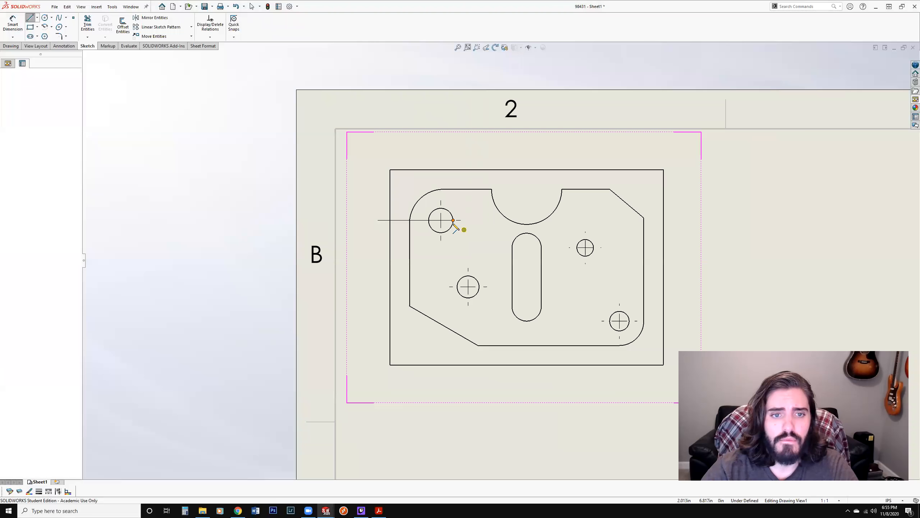
pyautogui.click(453, 298)
pyautogui.press('Escape')
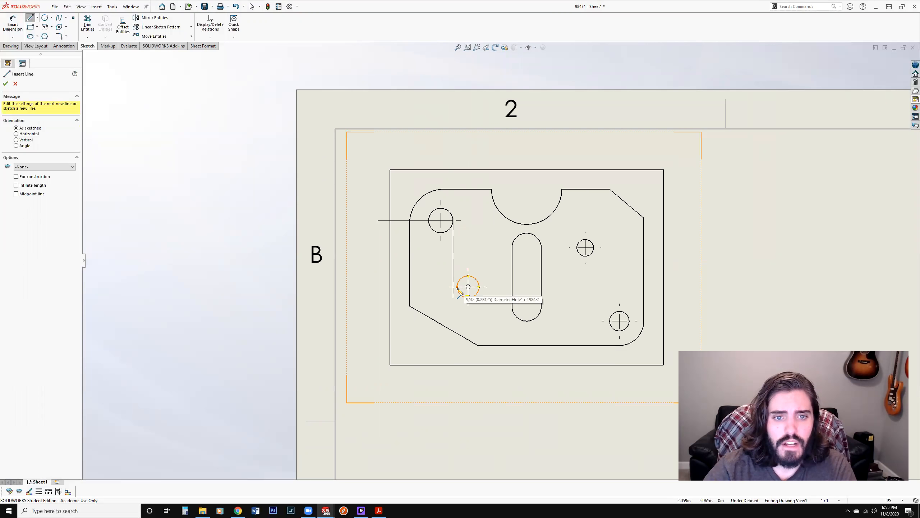
pyautogui.click(457, 287)
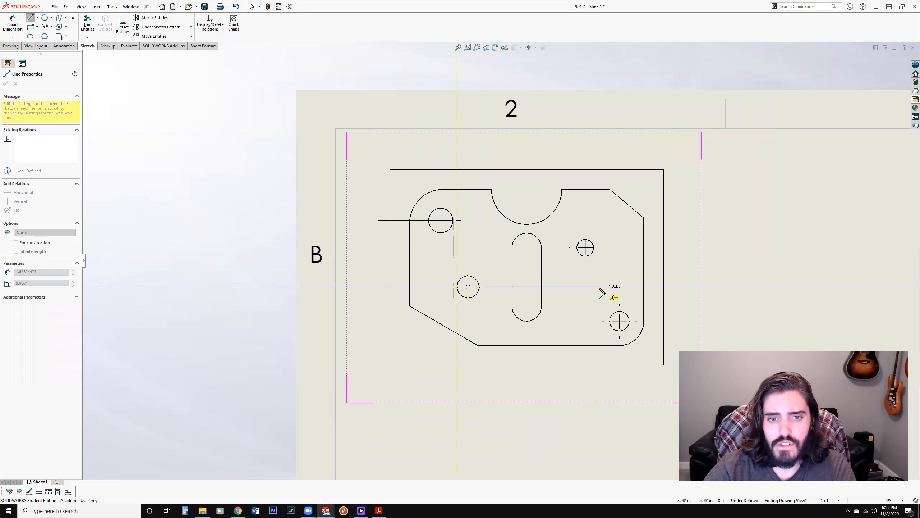
pyautogui.click(595, 287)
pyautogui.press('Escape')
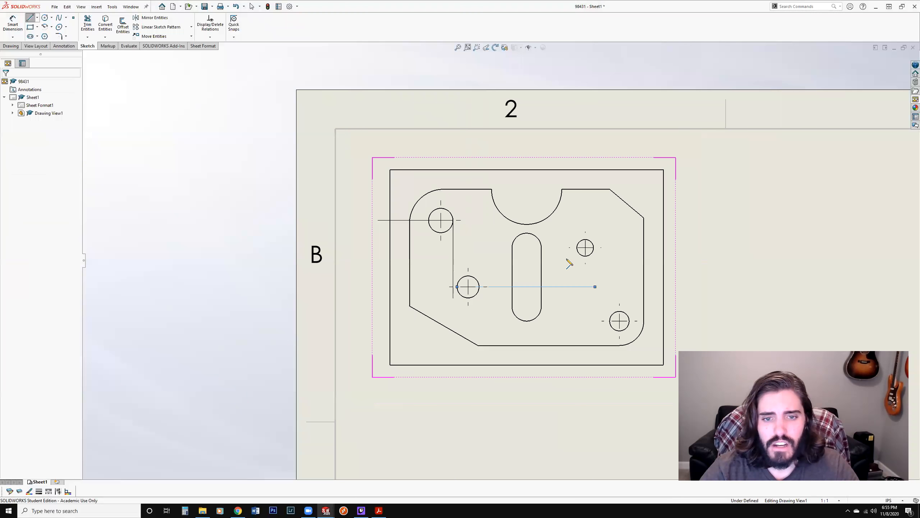
# Sketch a vertical line down and a horizontal line to the right, both starting at the left quadrant of the upper-right hole
pyautogui.press('l')
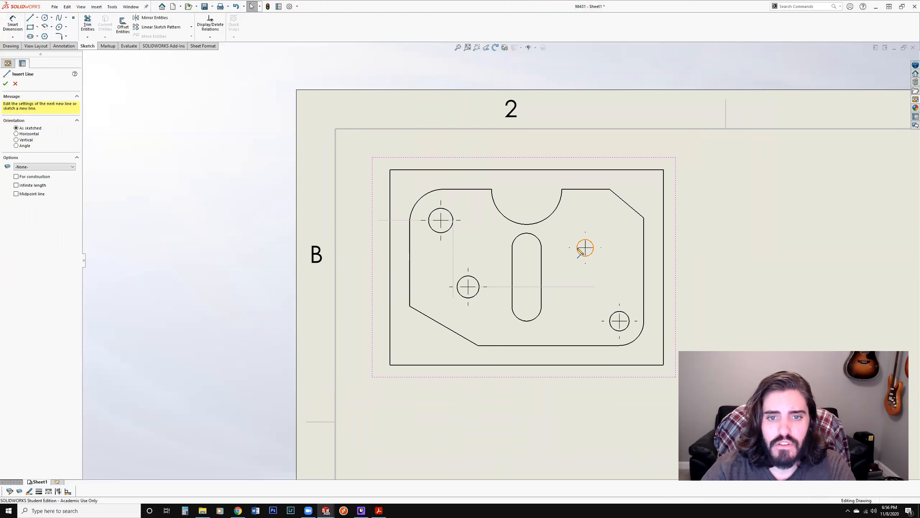
pyautogui.click(577, 248)
pyautogui.click(578, 305)
pyautogui.press('Escape')
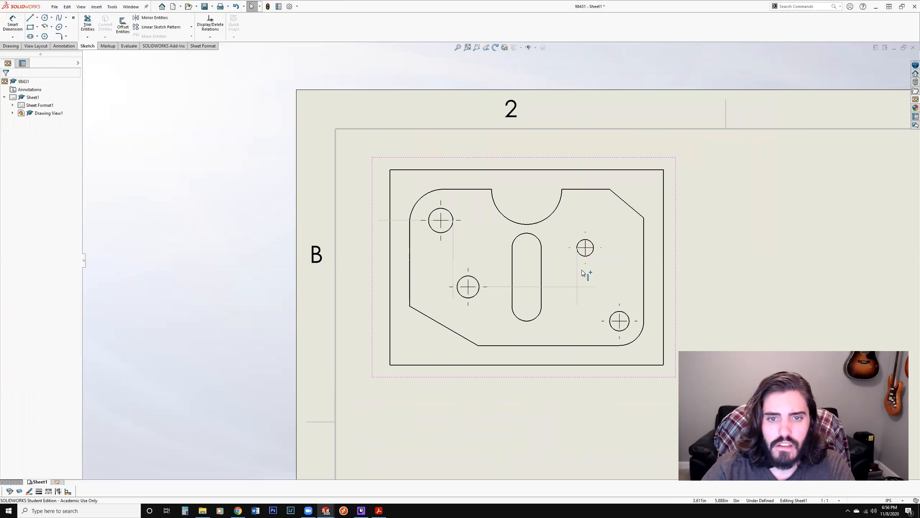
pyautogui.press('l')
pyautogui.click(578, 247)
pyautogui.click(621, 254)
pyautogui.press('Escape')
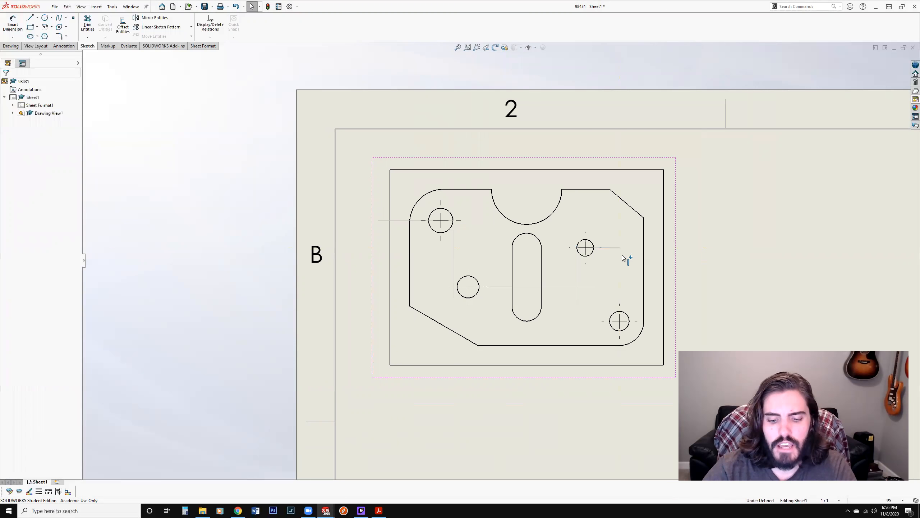
# Sketch a vertical line up from the lower-right hole's left quadrant and a horizontal line from there to beyond the part's right edge
pyautogui.click(610, 320)
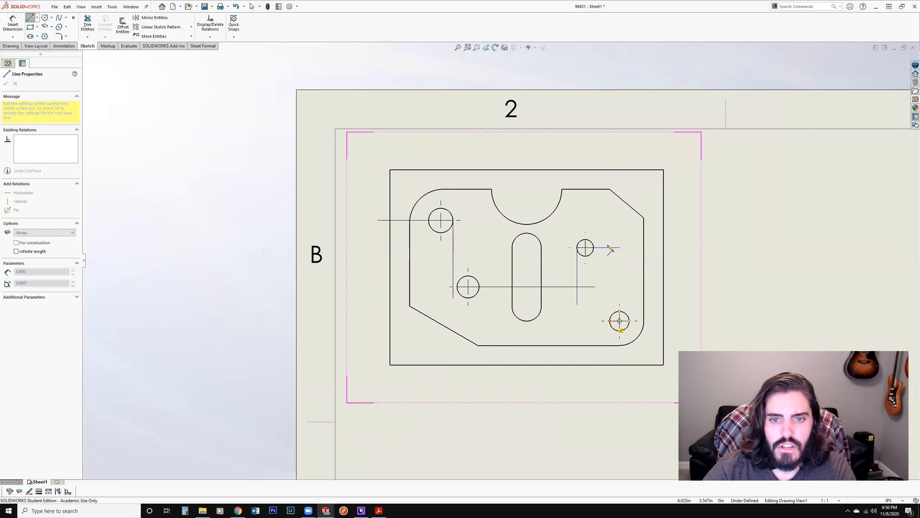
pyautogui.click(610, 225)
pyautogui.press('Escape')
pyautogui.press('l')
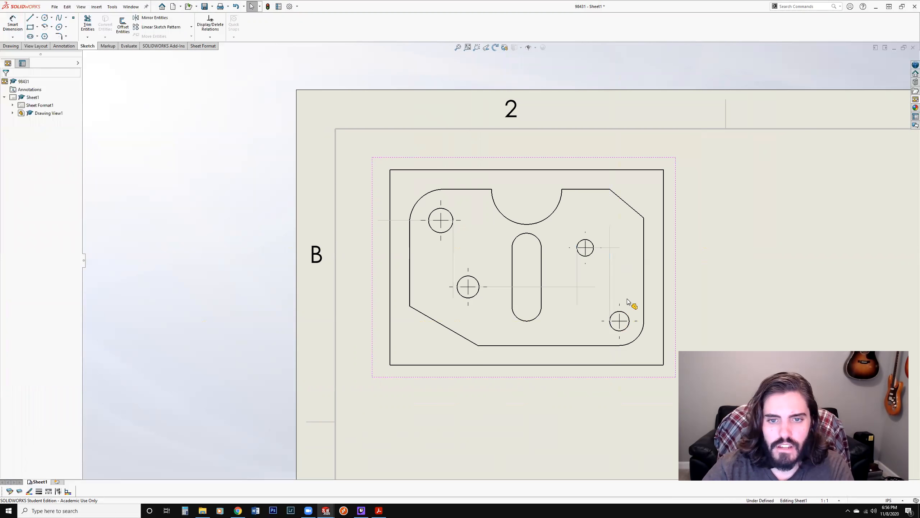
pyautogui.click(610, 320)
pyautogui.click(687, 321)
pyautogui.press('Escape')
pyautogui.press('Escape')
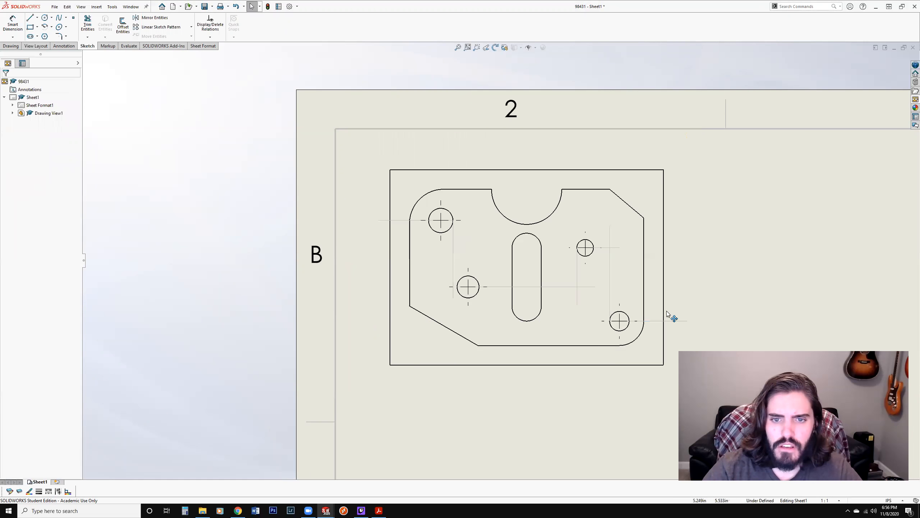
# Power-trim and extend the overlapping sketch lines so they meet at their corners in one continuous stepped cutting path through the four holes
pyautogui.click(501, 287)
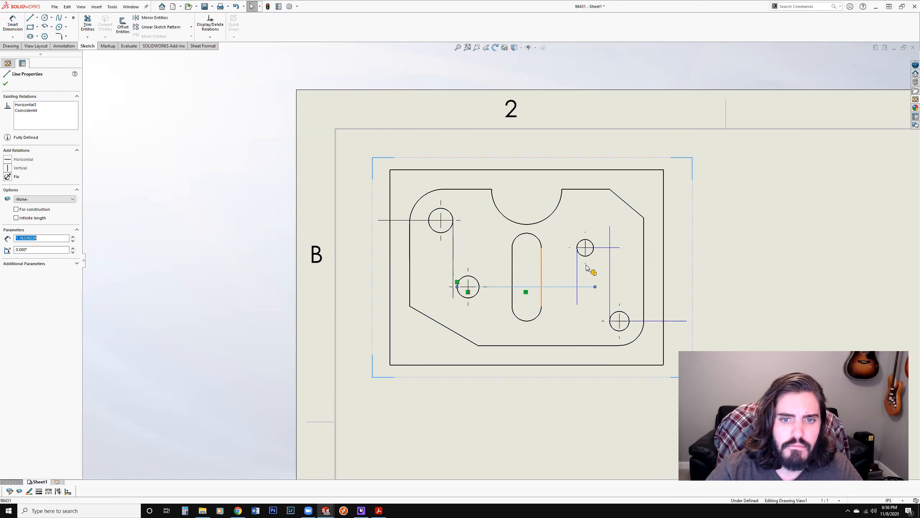
pyautogui.click(87, 24)
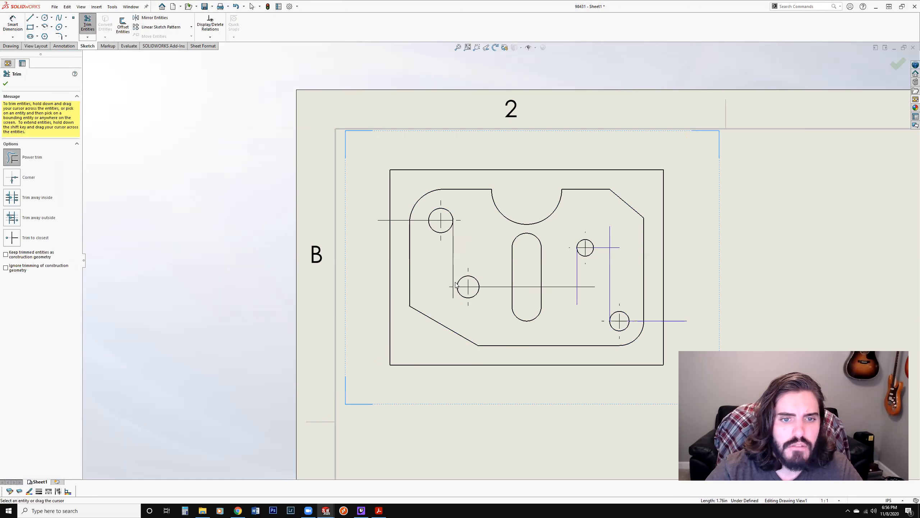
pyautogui.scroll(-2, 455, 286)
pyautogui.click(465, 276)
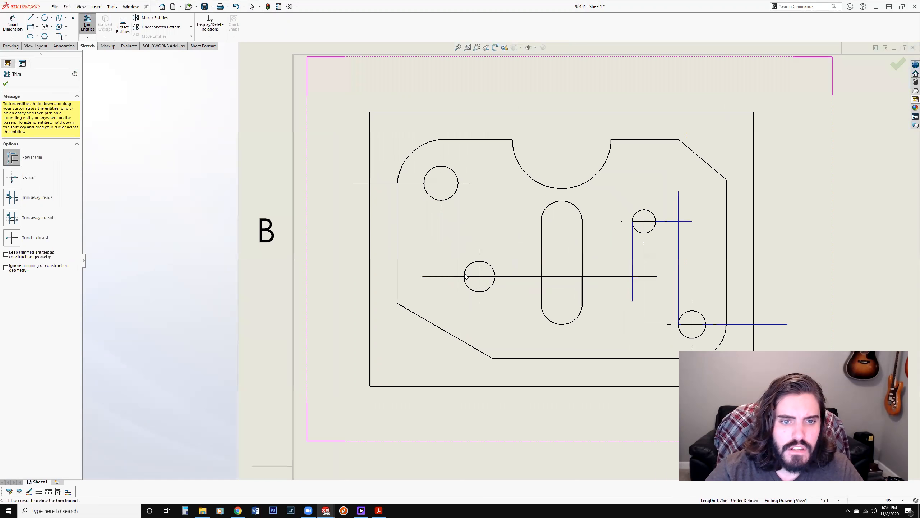
pyautogui.moveTo(453, 284); pyautogui.dragTo(455, 277)
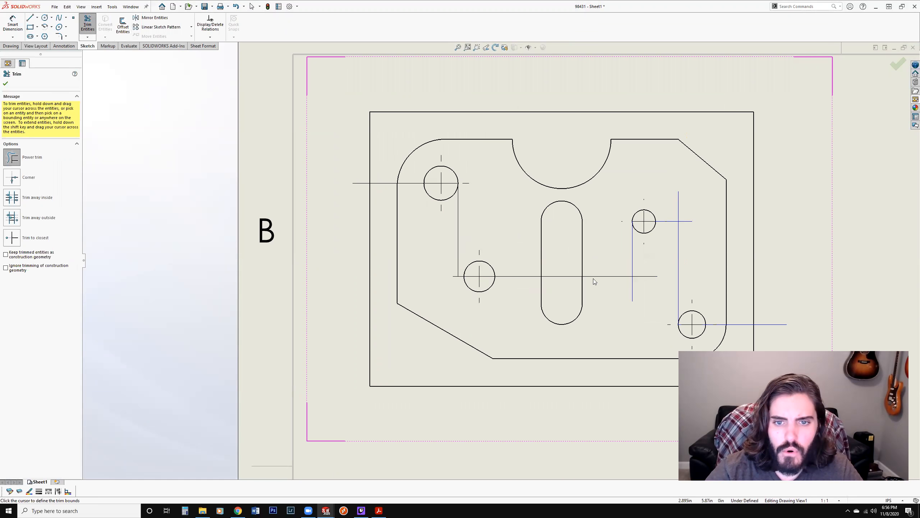
pyautogui.moveTo(652, 267); pyautogui.dragTo(622, 297)
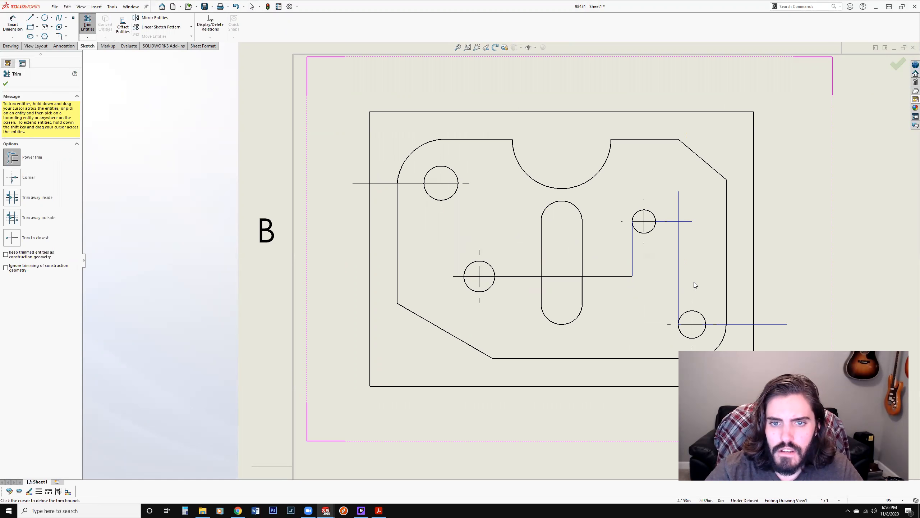
pyautogui.moveTo(670, 215); pyautogui.dragTo(715, 253)
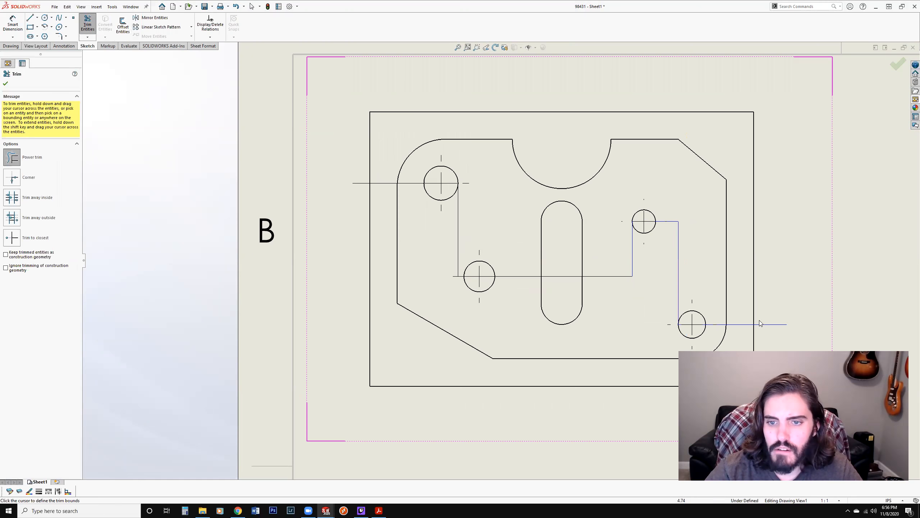
pyautogui.press('Escape')
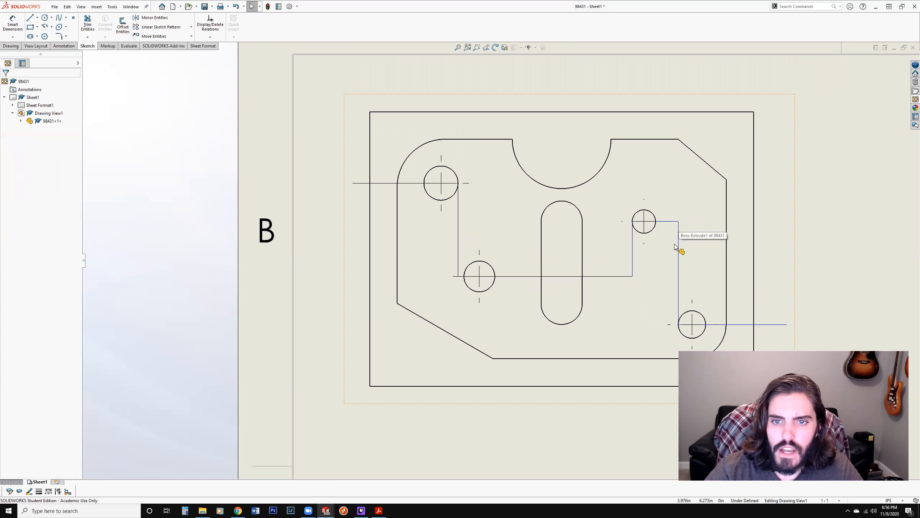
# Try moving the cutting path's corner beside the upper-right hole slightly downward, undoing the first move and repeating it
pyautogui.click(679, 244)
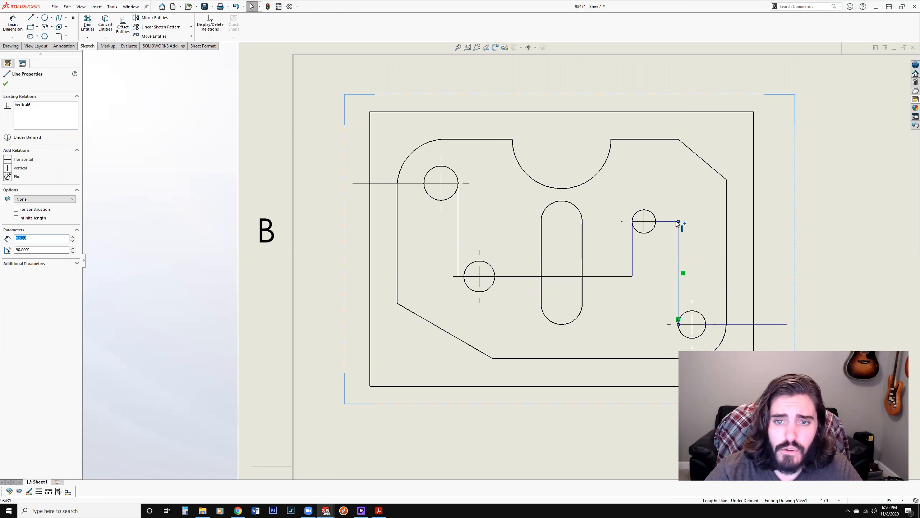
pyautogui.moveTo(678, 221); pyautogui.dragTo(673, 231)
pyautogui.hotkey('ctrl', 'z')
pyautogui.click(648, 222)
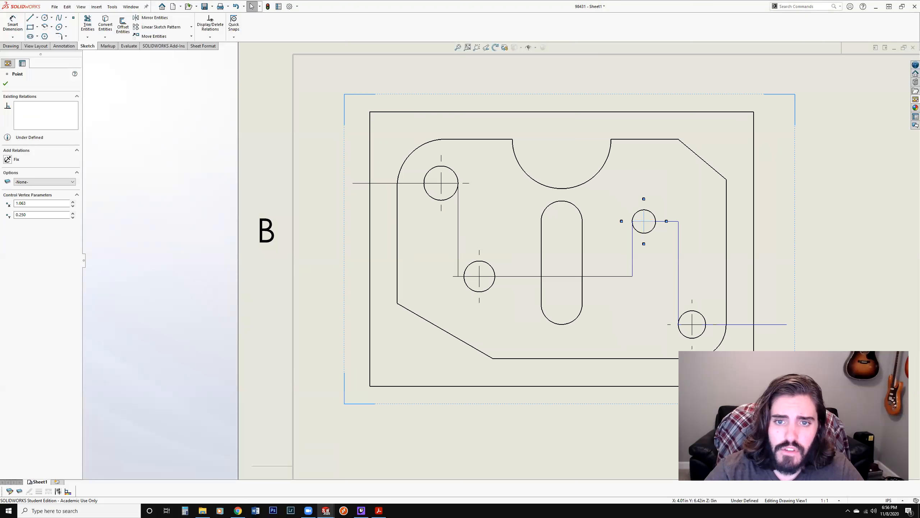
pyautogui.click(678, 222)
pyautogui.moveTo(677, 229); pyautogui.dragTo(673, 232)
# Place a sketch point at the center of the upper-right hole
pyautogui.click(649, 231)
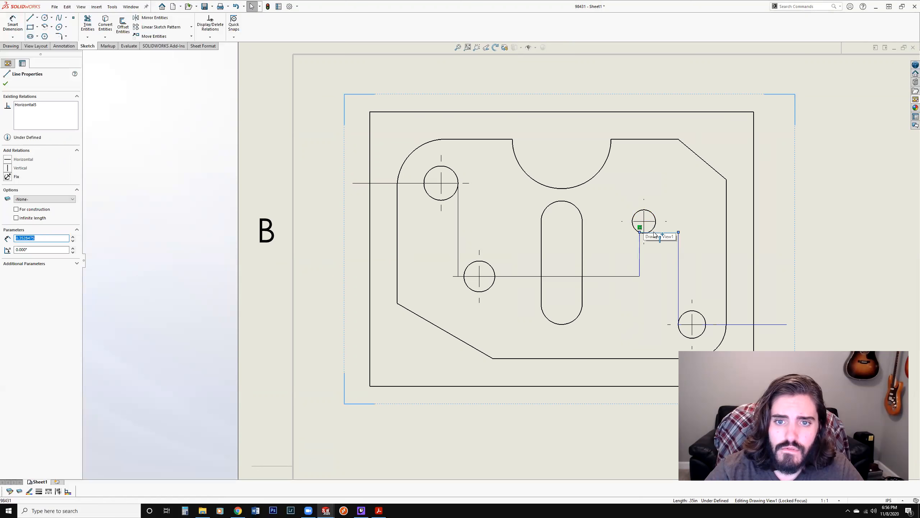
pyautogui.click(73, 17)
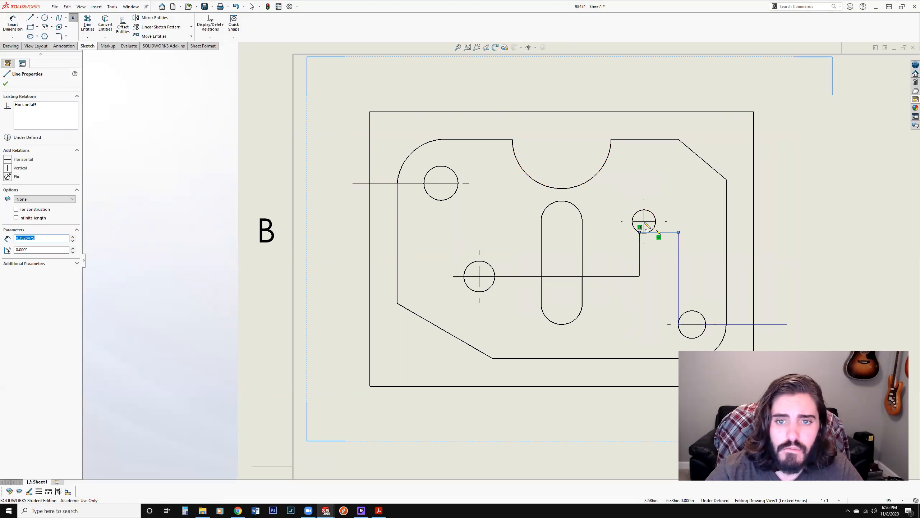
pyautogui.press('Escape')
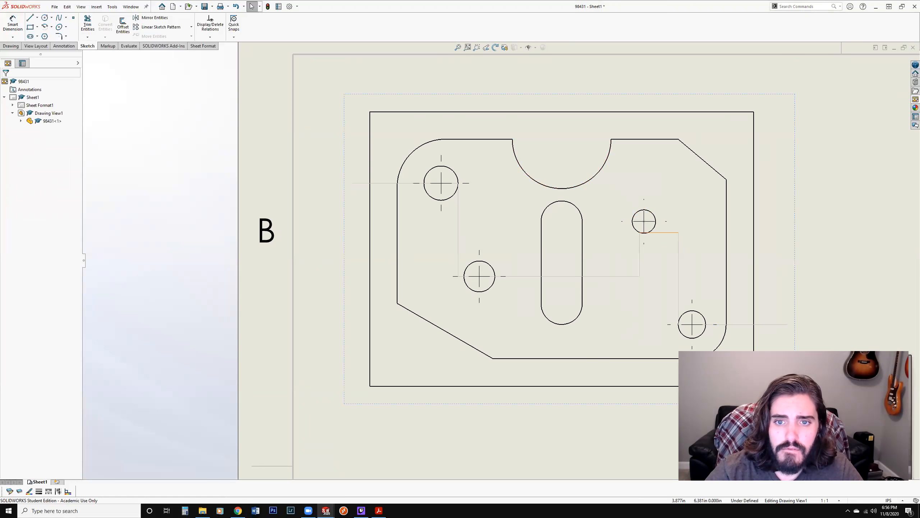
# Try moving the short horizontal segment up to the upper-right hole's center by hand, and undo the move
pyautogui.click(644, 222)
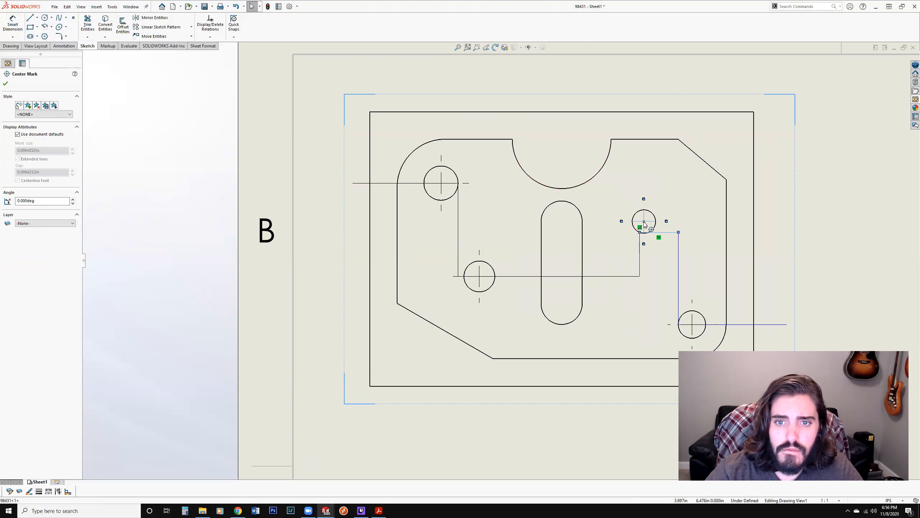
pyautogui.click(660, 232)
pyautogui.moveTo(660, 233); pyautogui.dragTo(645, 225)
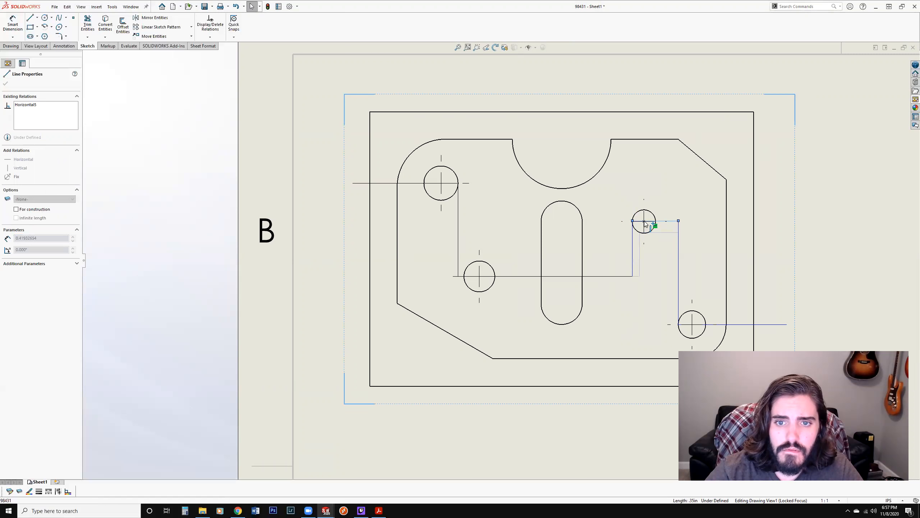
pyautogui.press('Escape')
pyautogui.hotkey('ctrl', 'z')
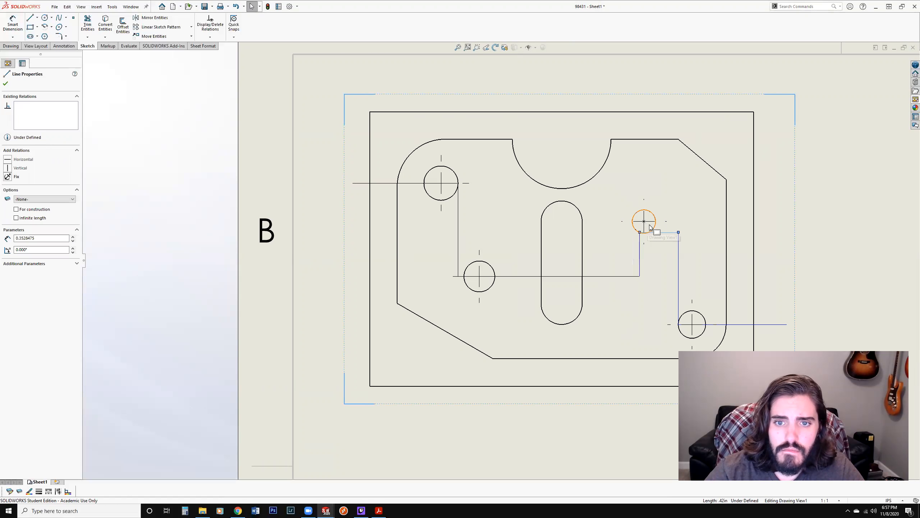
# Delete the upper-right hole's center mark and make the short horizontal segment coincident with the sketch point at that hole's center
pyautogui.click(644, 223)
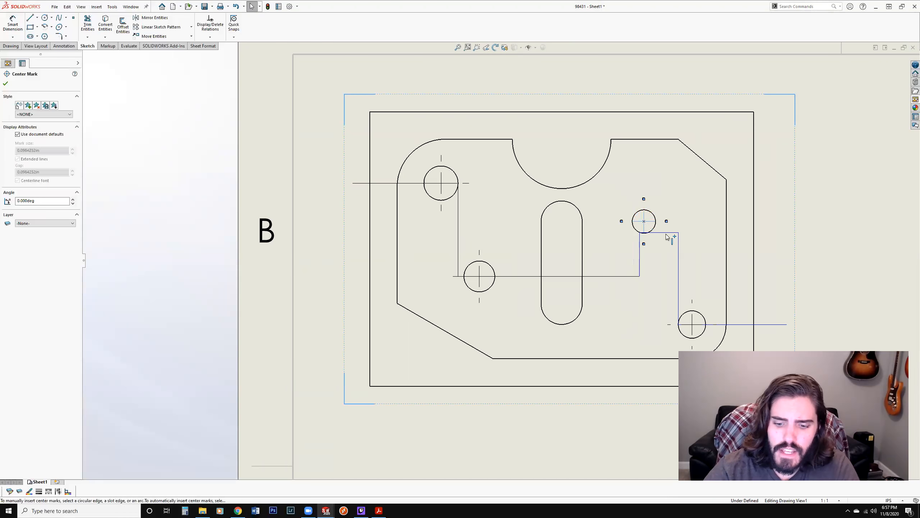
pyautogui.press('Delete')
pyautogui.click(643, 221)
pyautogui.keyDown('ctrl'); pyautogui.click(663, 232); pyautogui.keyUp('ctrl')
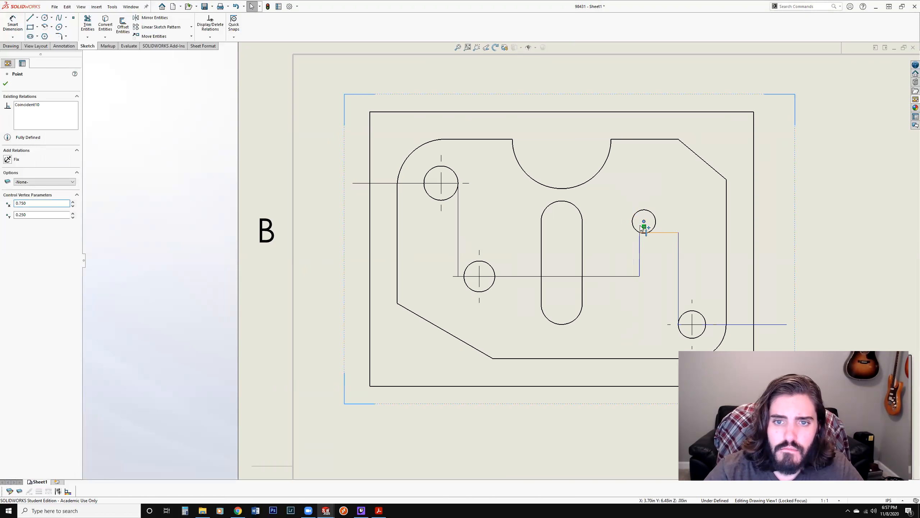
pyautogui.click(10, 212)
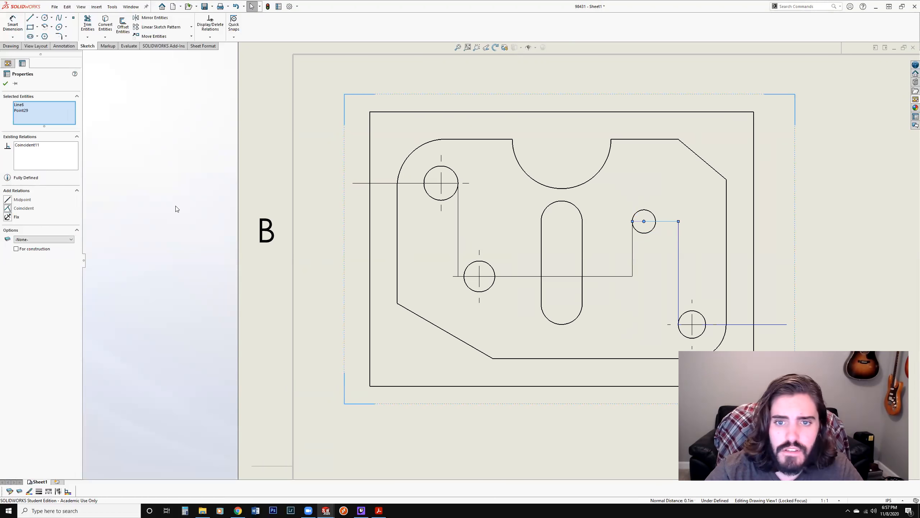
# Clear the selection and add a center mark to the upper-right hole in the top view
pyautogui.click(683, 277)
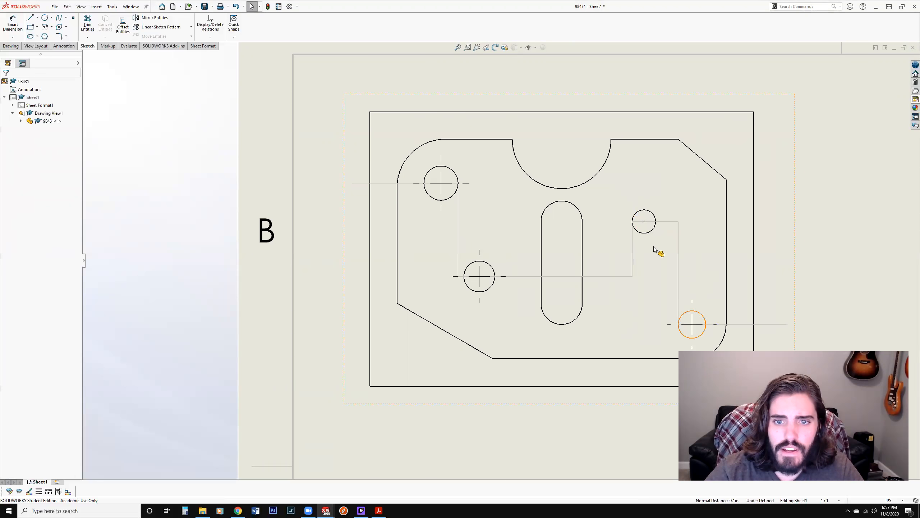
pyautogui.click(643, 221)
pyautogui.press('Escape')
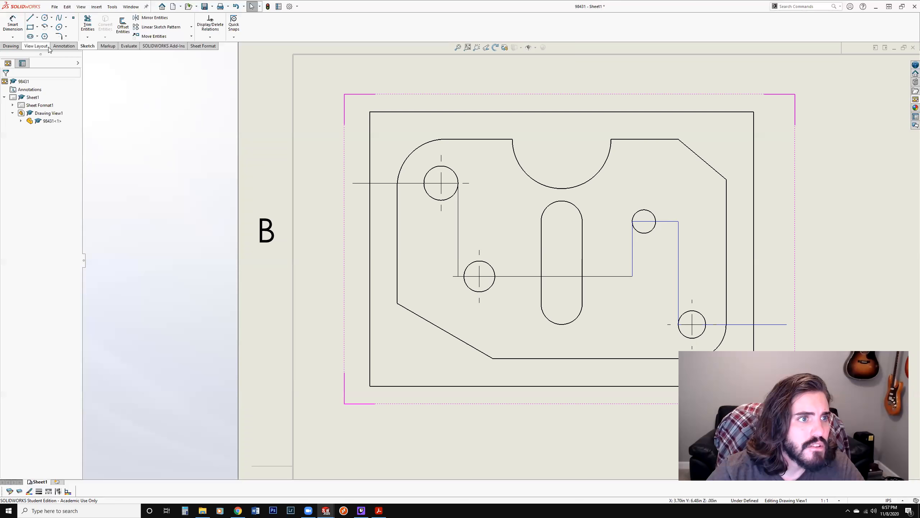
pyautogui.click(64, 45)
pyautogui.click(280, 18)
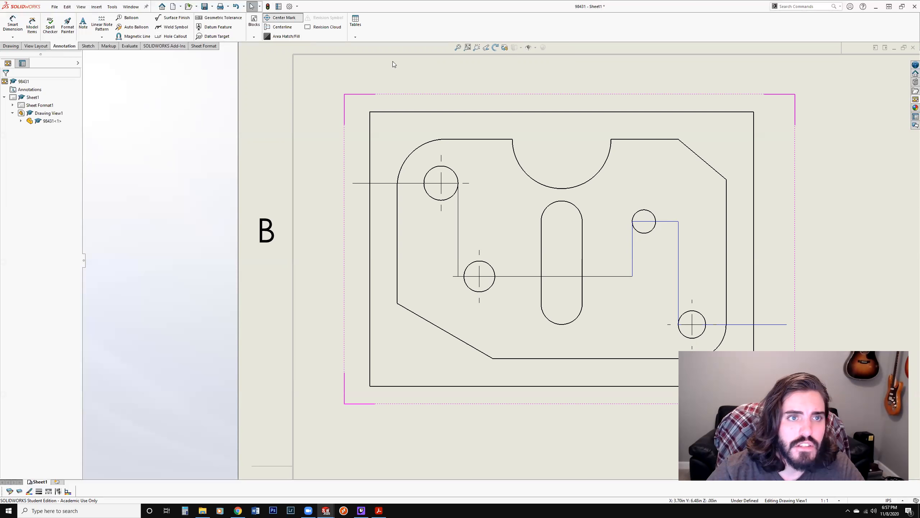
pyautogui.click(645, 214)
pyautogui.click(6, 84)
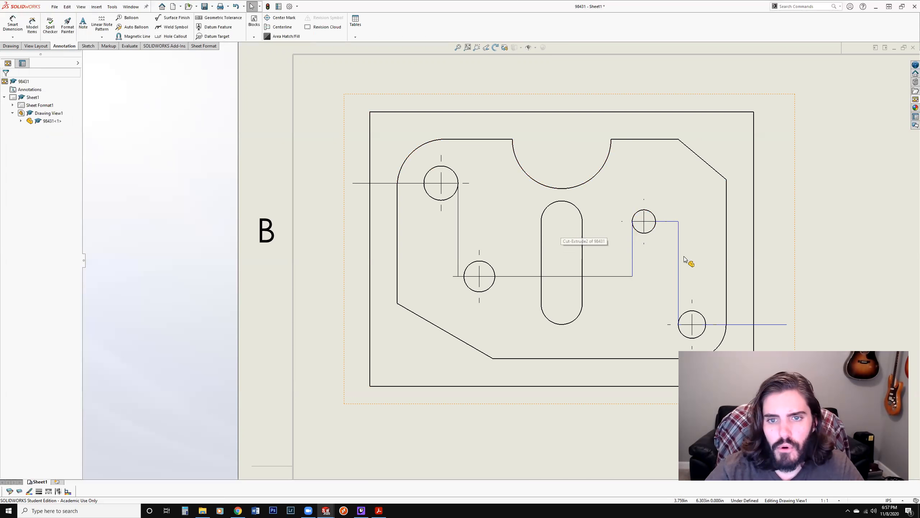
# Create a legacy foreshortened section view from the whole chain of cutting path lines and place it below the top view
pyautogui.scroll(3, 635, 297)
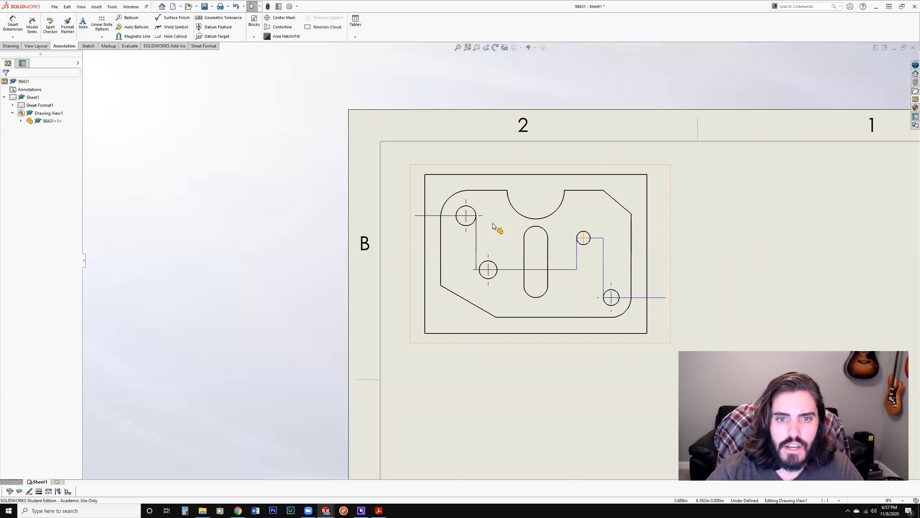
pyautogui.click(433, 216)
pyautogui.rightClick(433, 217)
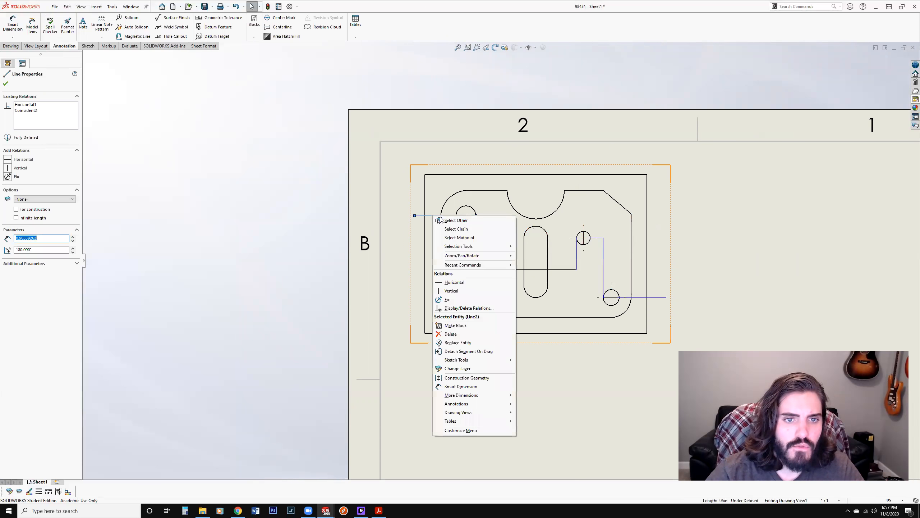
pyautogui.click(459, 233)
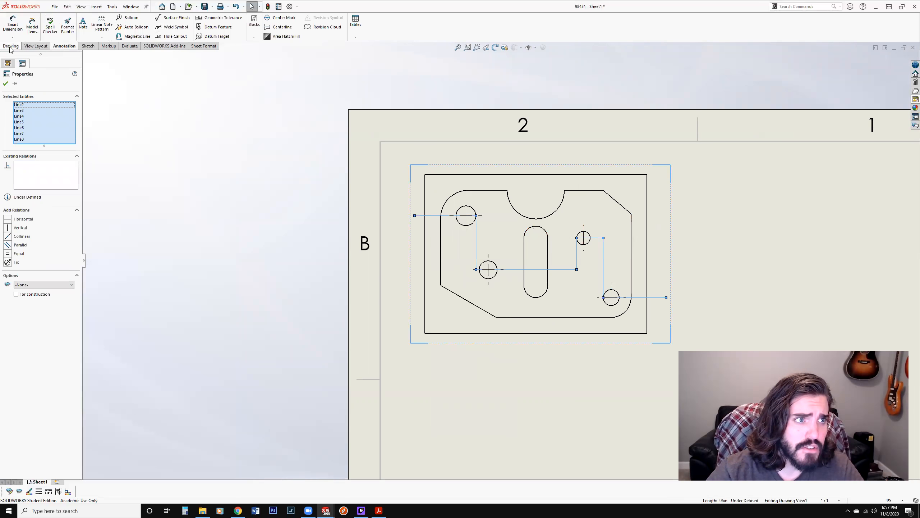
pyautogui.click(36, 46)
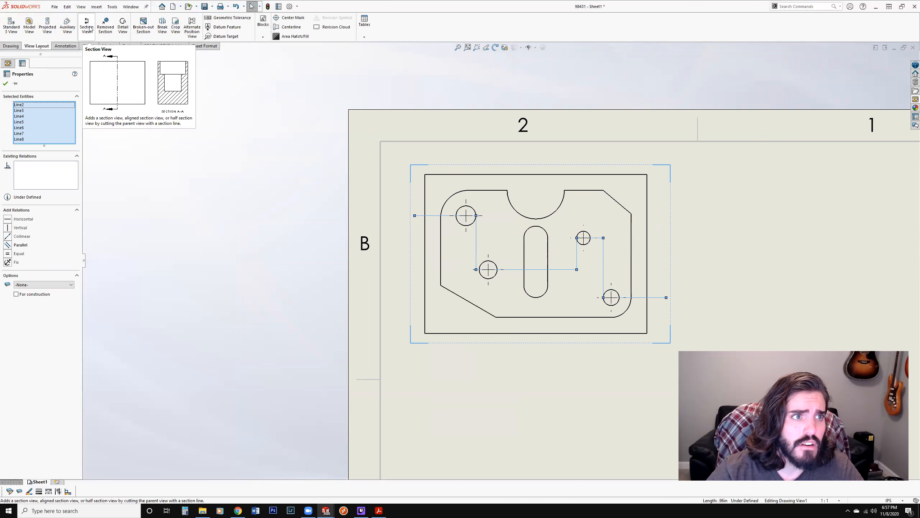
pyautogui.click(87, 29)
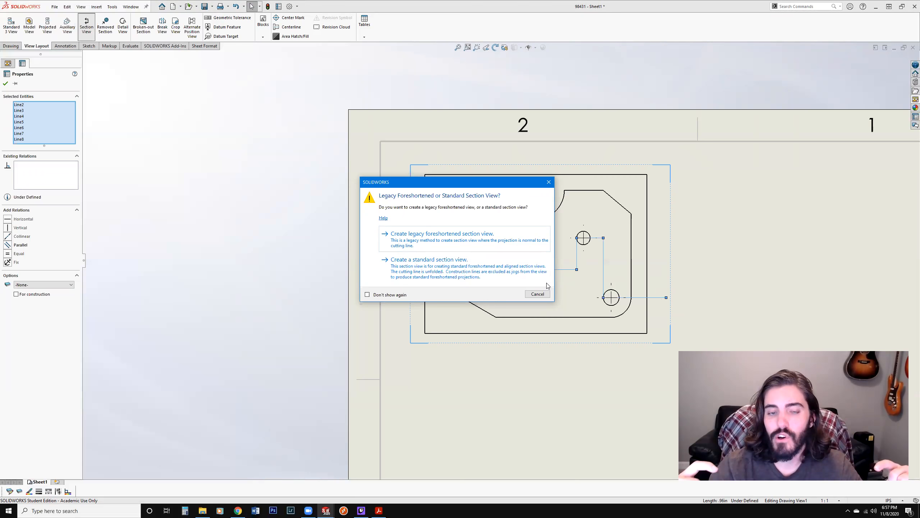
pyautogui.click(428, 239)
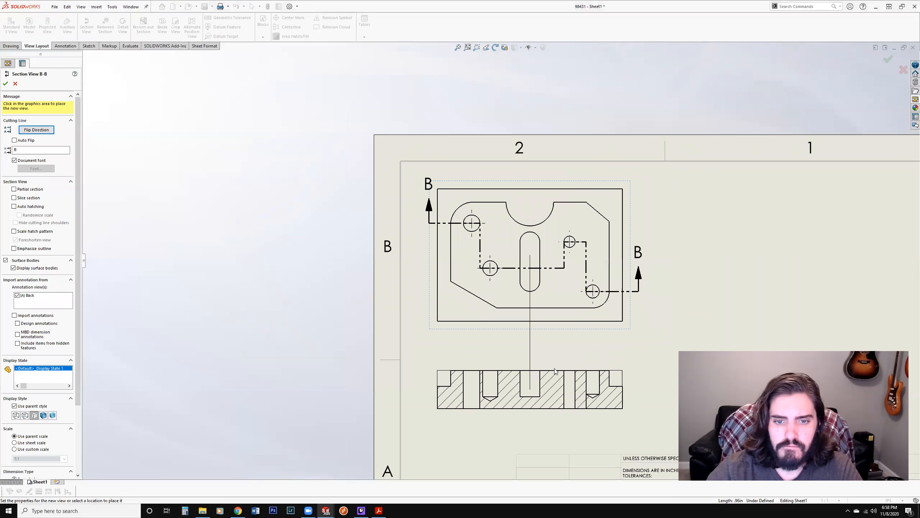
pyautogui.click(565, 395)
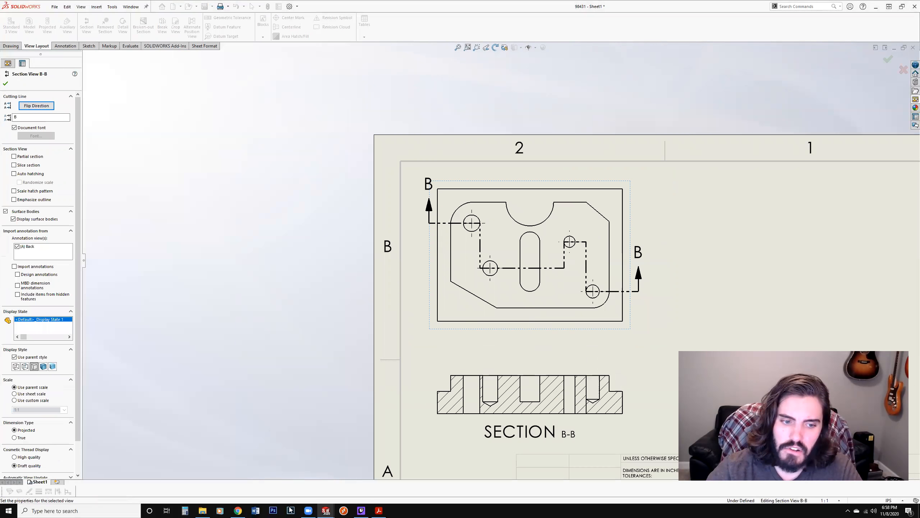
# Compare the stepped section view and sheet layout with the NIMS Mill Level I reference print in Adobe Acrobat Reader
pyautogui.click(379, 510)
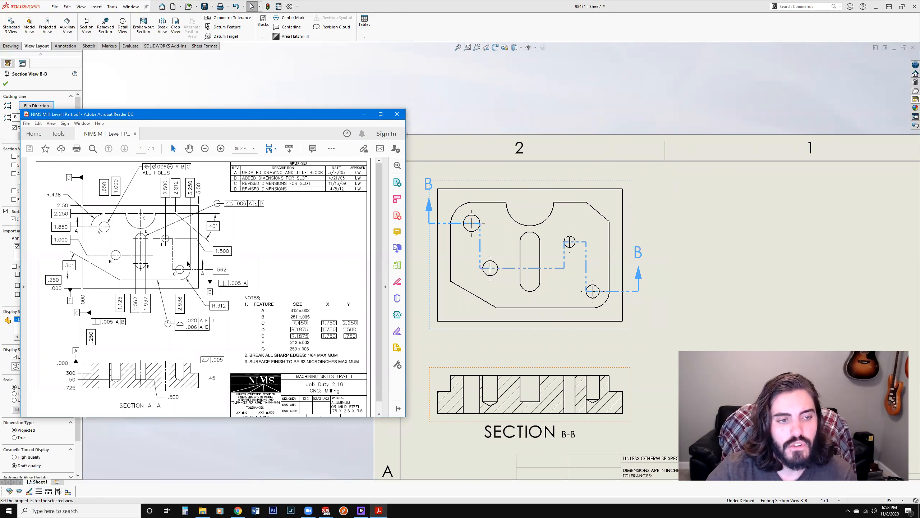
pyautogui.click(364, 115)
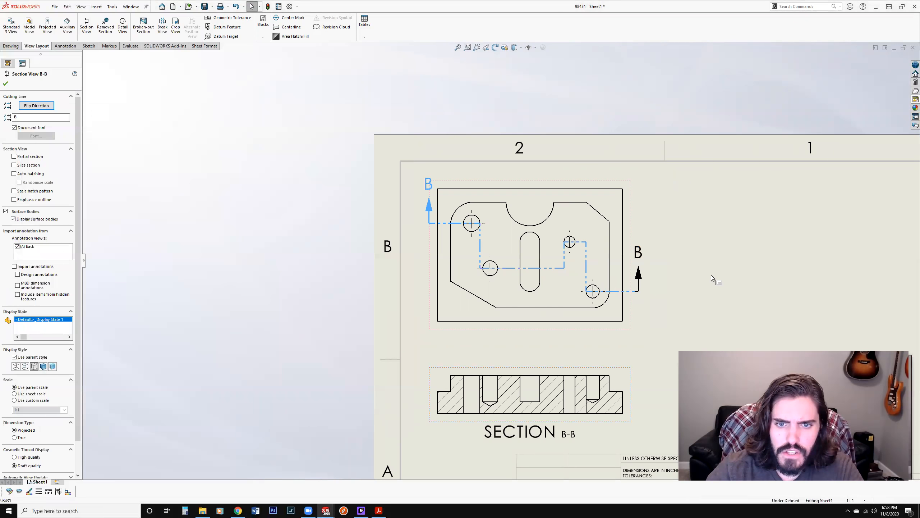
pyautogui.click(711, 276)
pyautogui.scroll(2, 689, 298)
pyautogui.scroll(1, 685, 292)
pyautogui.scroll(-2, 679, 288)
pyautogui.click(379, 511)
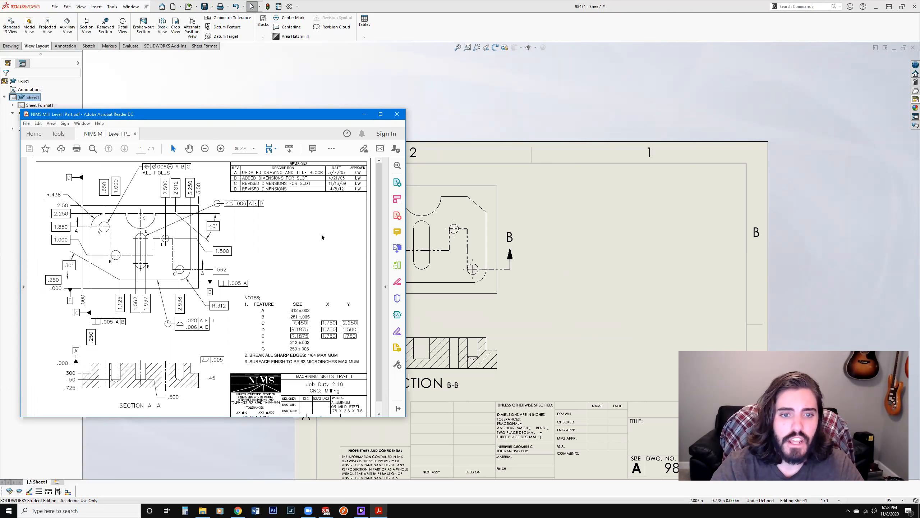
pyautogui.click(469, 241)
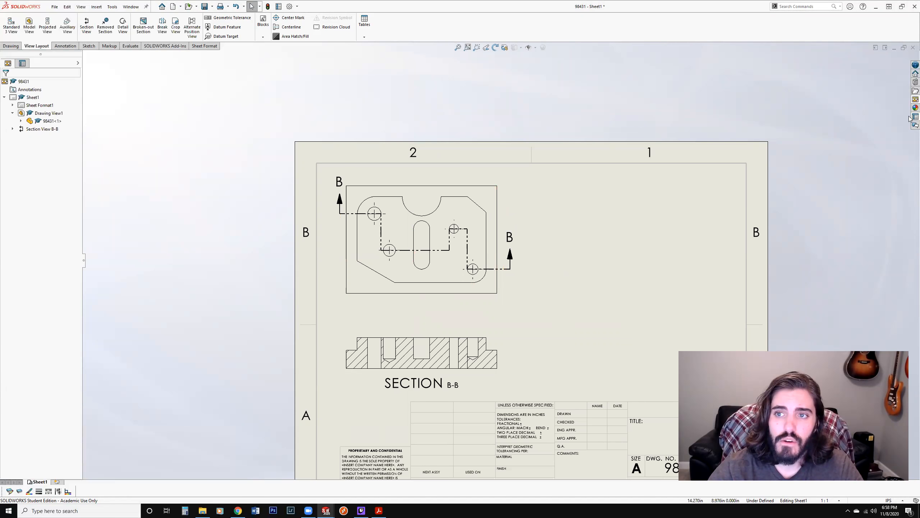
# Refresh the available model views and place an isometric view of the part in the sheet's upper-right area
pyautogui.click(913, 100)
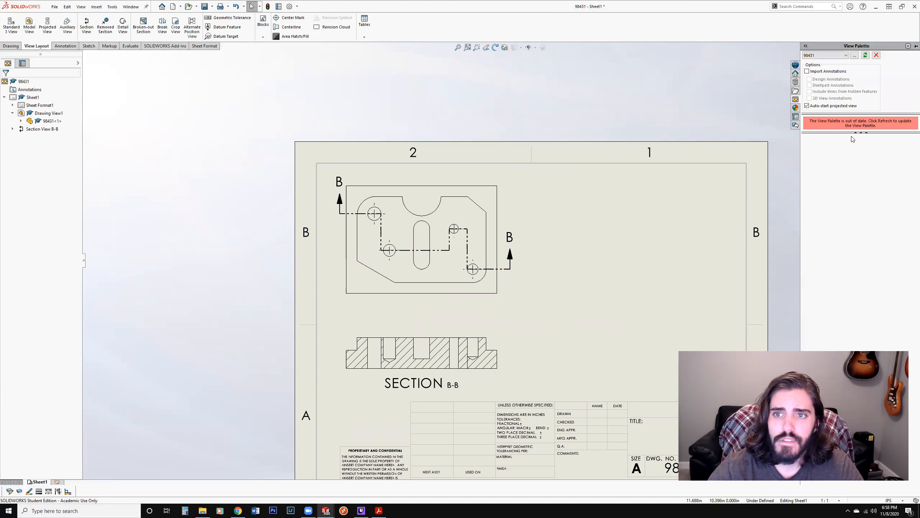
pyautogui.click(865, 55)
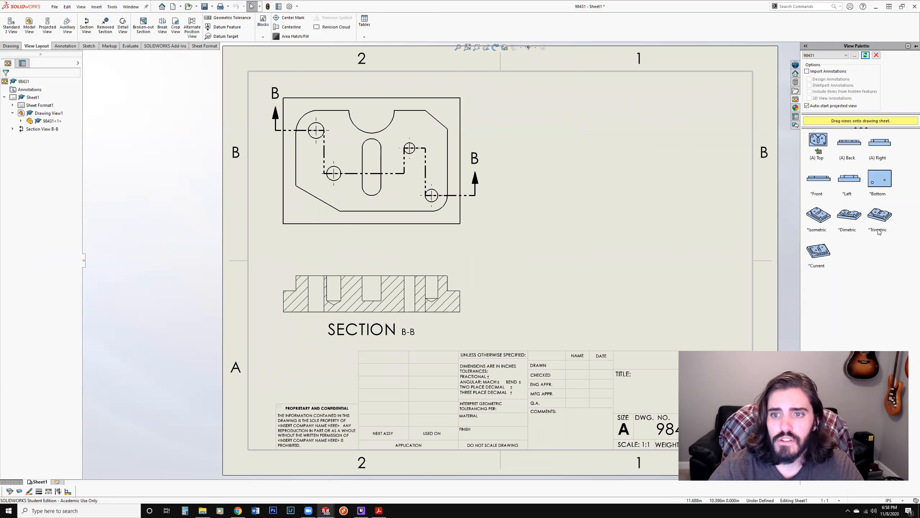
pyautogui.moveTo(818, 215)
pyautogui.mouseDown()
pyautogui.moveTo(612, 138)
pyautogui.moveTo(652, 153)
pyautogui.mouseUp()
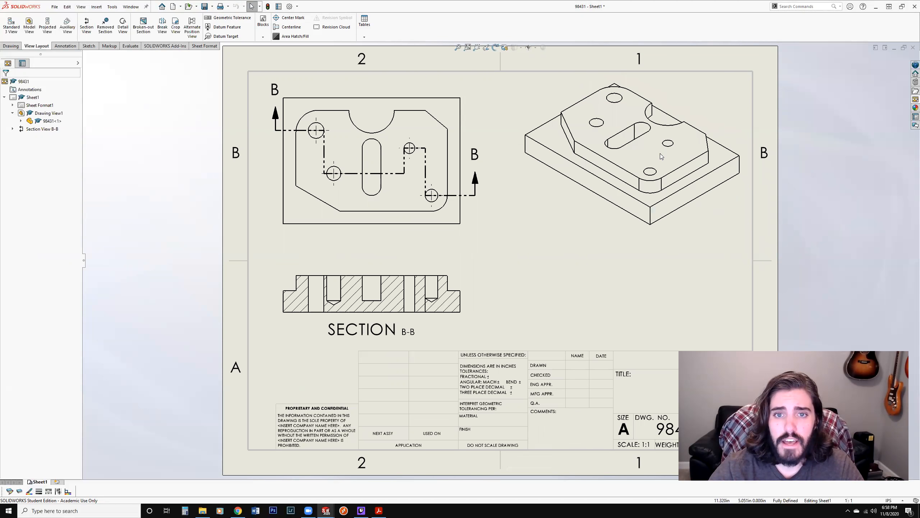
pyautogui.click(809, 128)
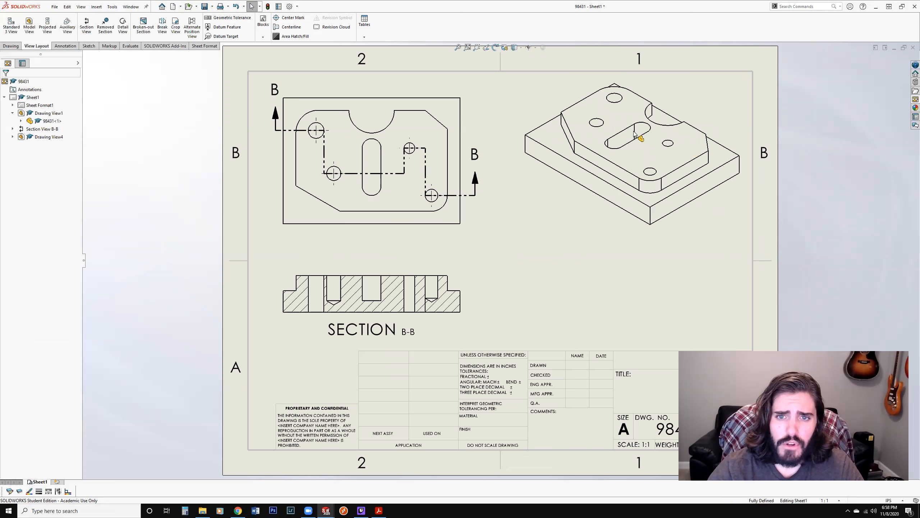
# Give the isometric view a custom scale of 1:2
pyautogui.click(613, 135)
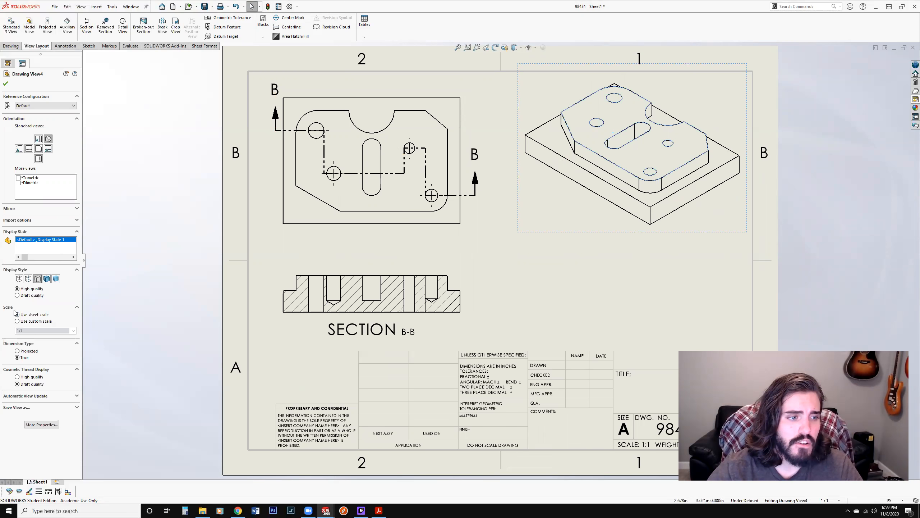
pyautogui.click(18, 321)
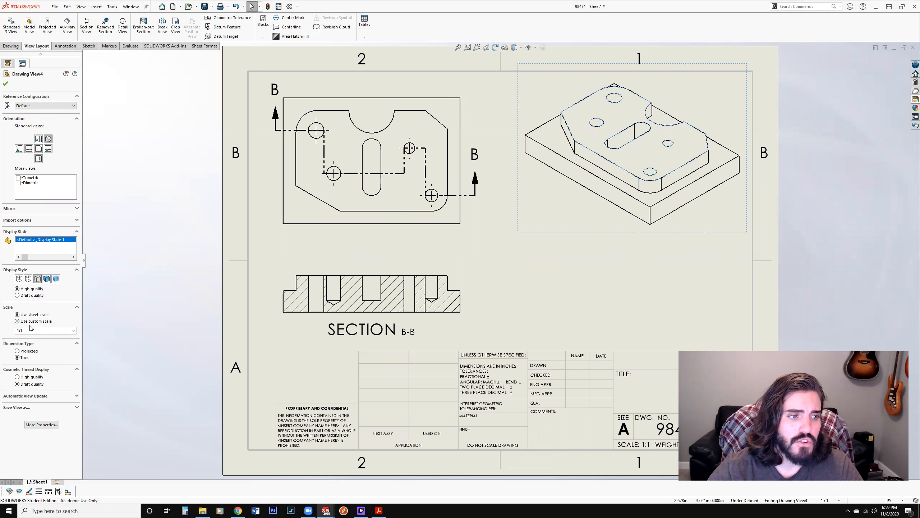
pyautogui.click(73, 330)
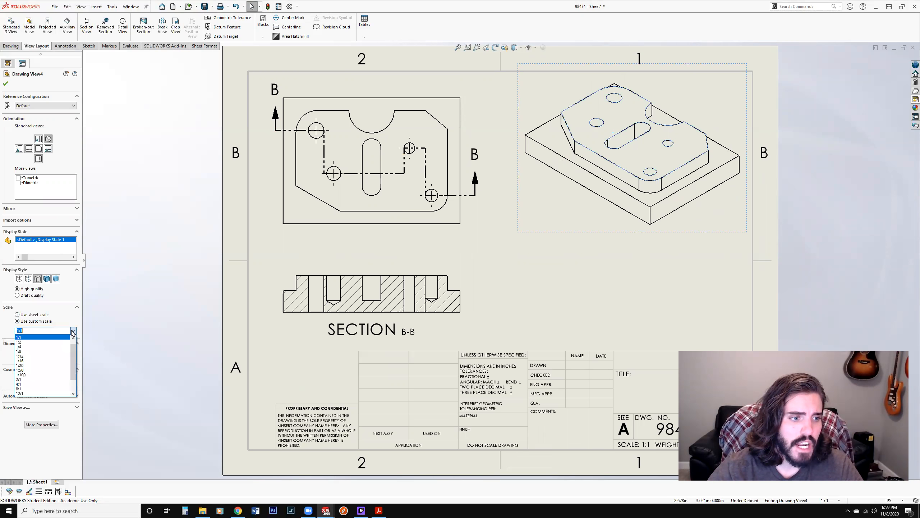
pyautogui.click(46, 342)
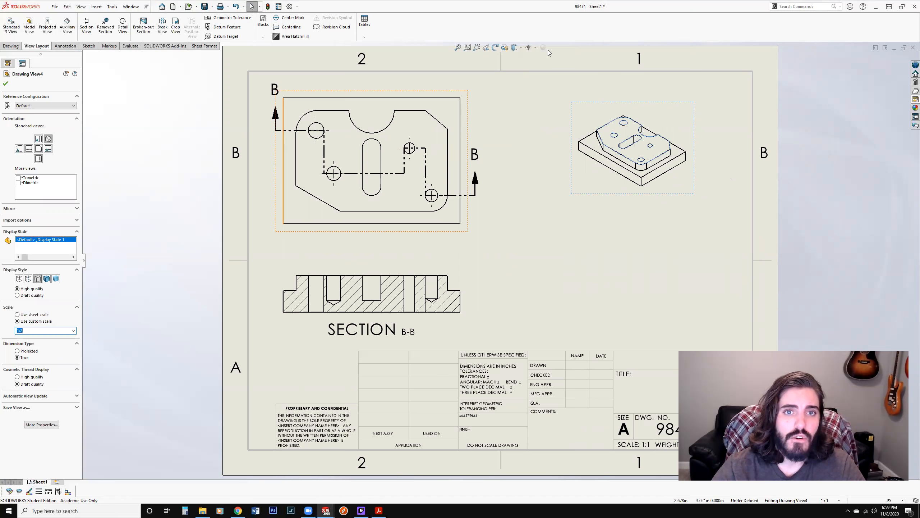
# Display the isometric view as shaded with edges and move it closer to the sheet's upper-right corner
pyautogui.click(519, 50)
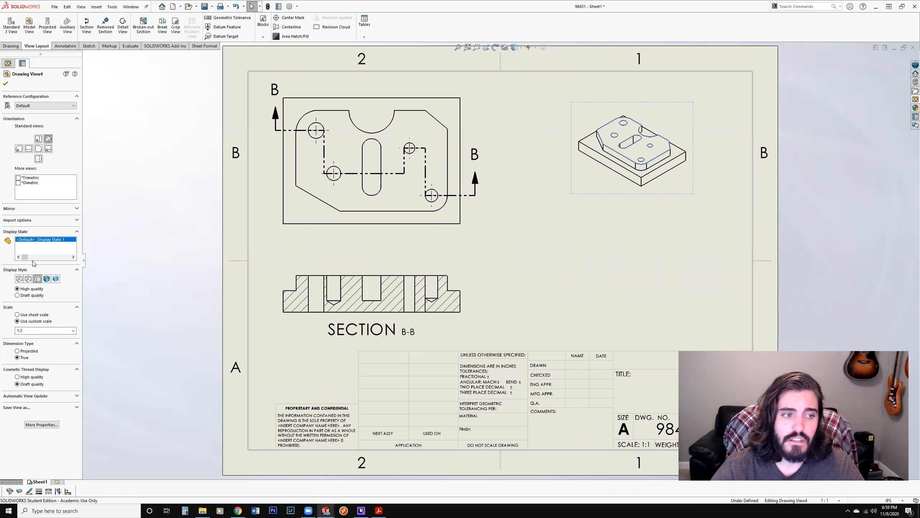
pyautogui.click(46, 279)
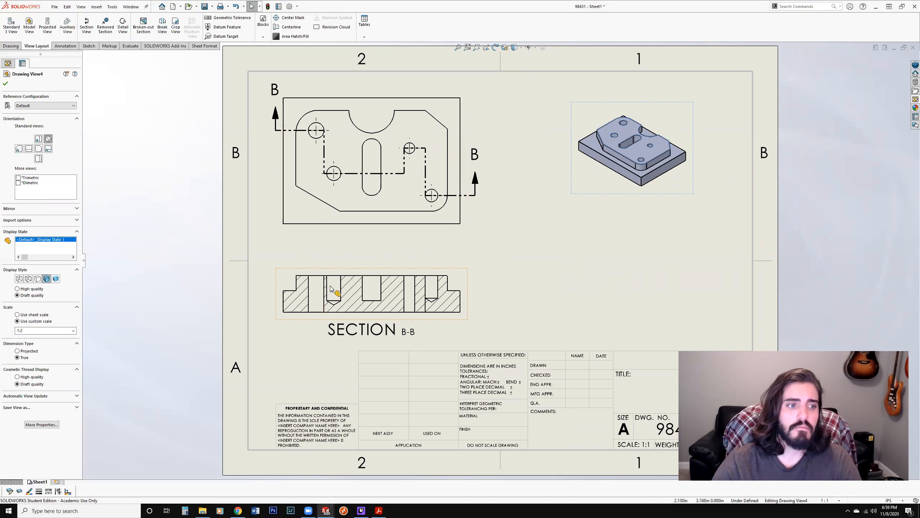
pyautogui.click(576, 206)
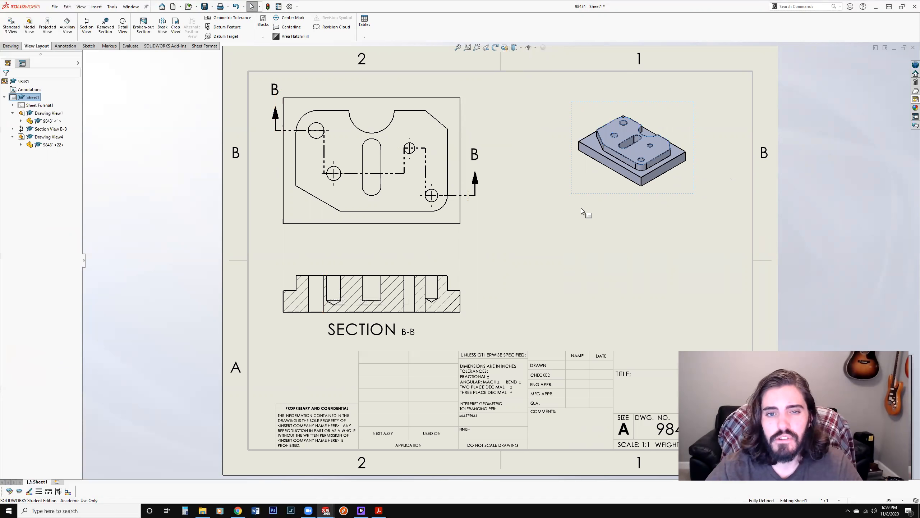
pyautogui.moveTo(584, 193)
pyautogui.mouseDown()
pyautogui.moveTo(621, 190)
pyautogui.moveTo(613, 181)
pyautogui.mouseUp()
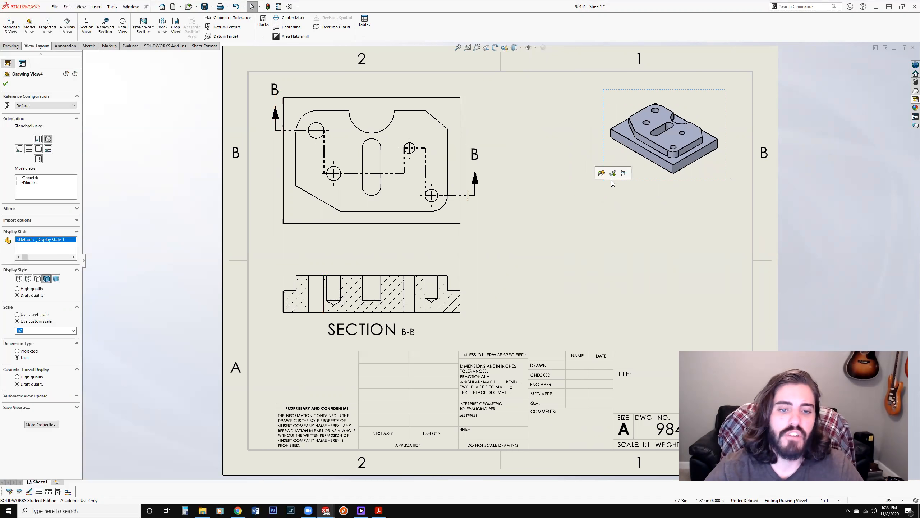
# Consult the NIMS Mill Level I reference print and dimension the base block's overall width below the top view
pyautogui.click(381, 510)
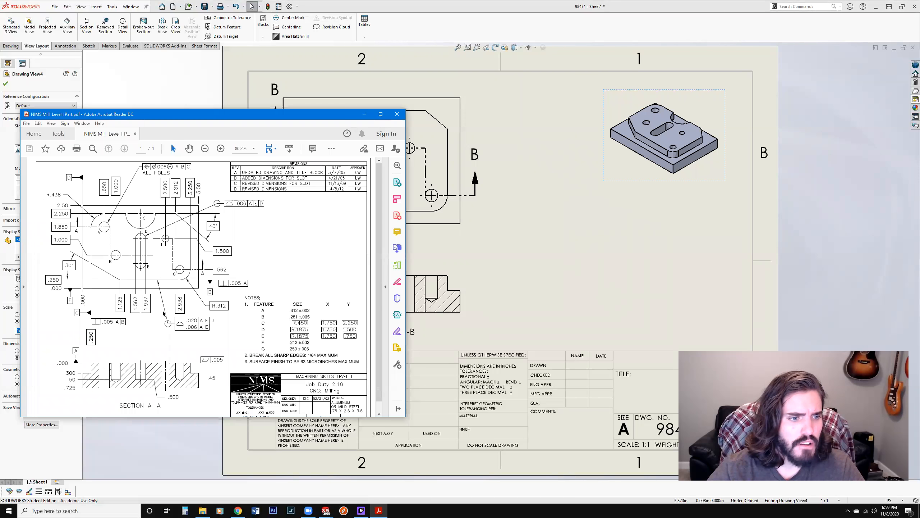
pyautogui.scroll(-1, 173, 345)
pyautogui.scroll(1, 183, 329)
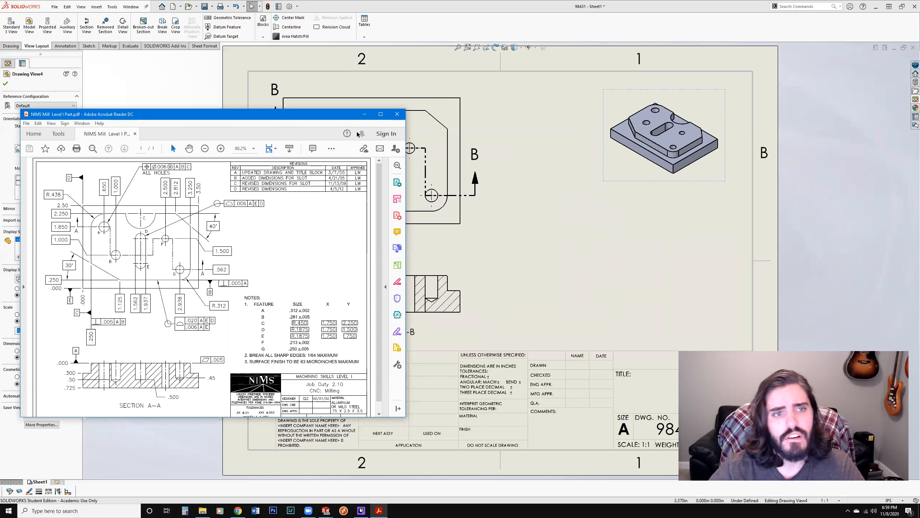
pyautogui.click(364, 114)
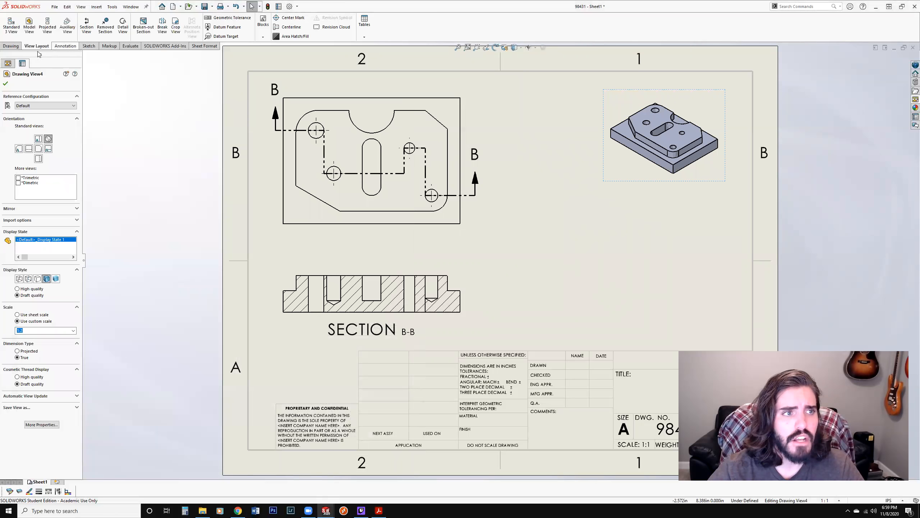
pyautogui.click(65, 47)
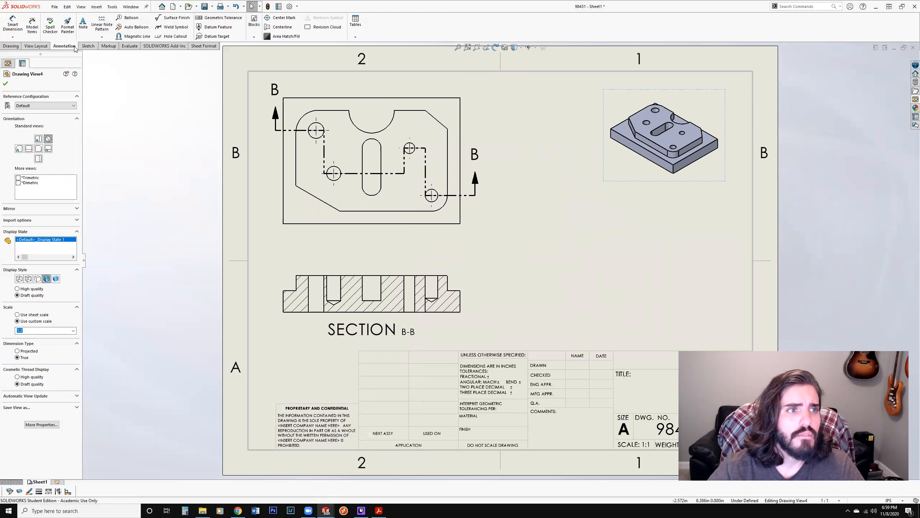
pyautogui.click(20, 30)
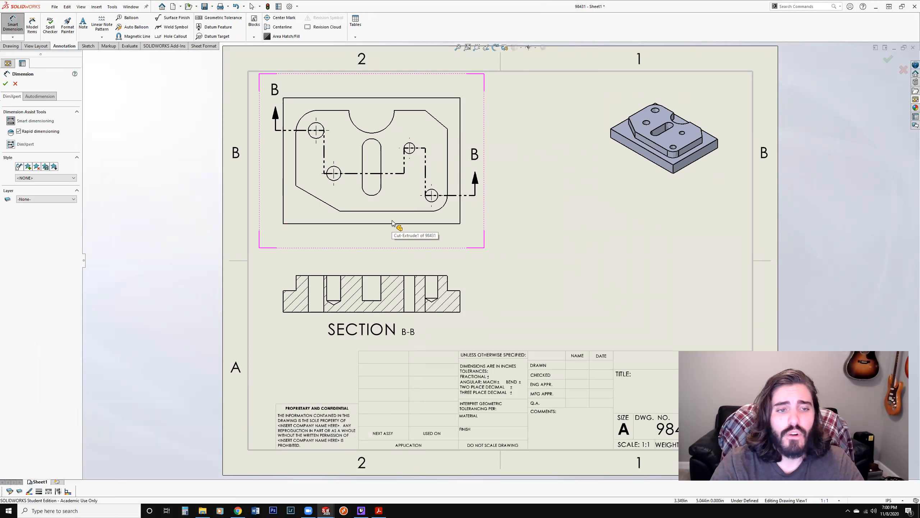
pyautogui.click(284, 217)
pyautogui.click(460, 218)
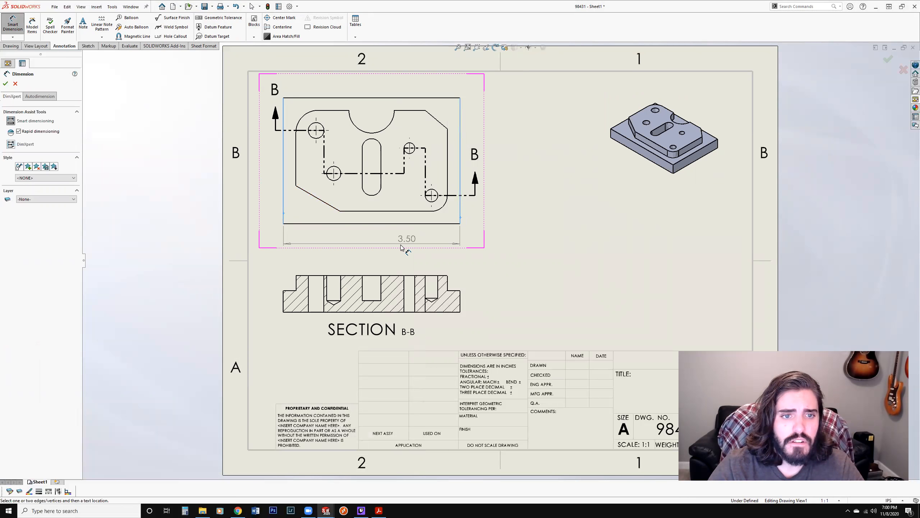
pyautogui.click(372, 247)
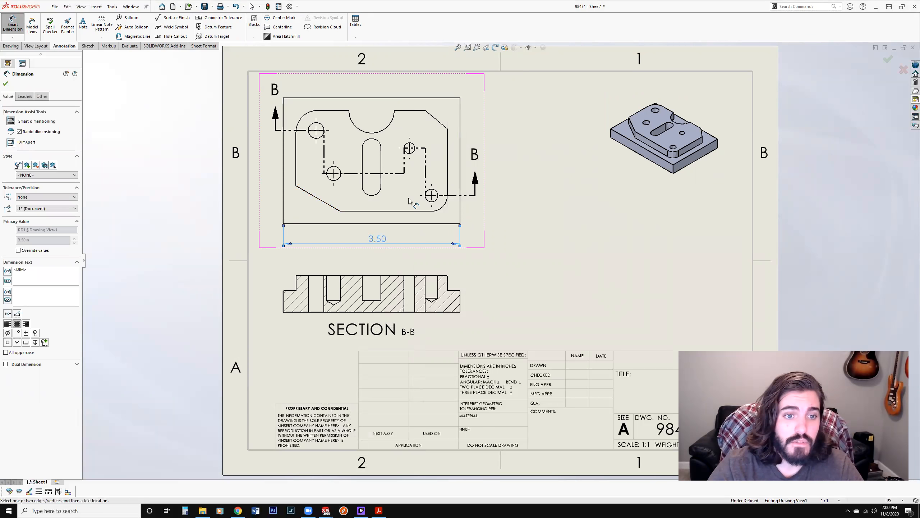
# Dimension the base block's overall height beside the top view and move the dimension closer to the block
pyautogui.click(320, 98)
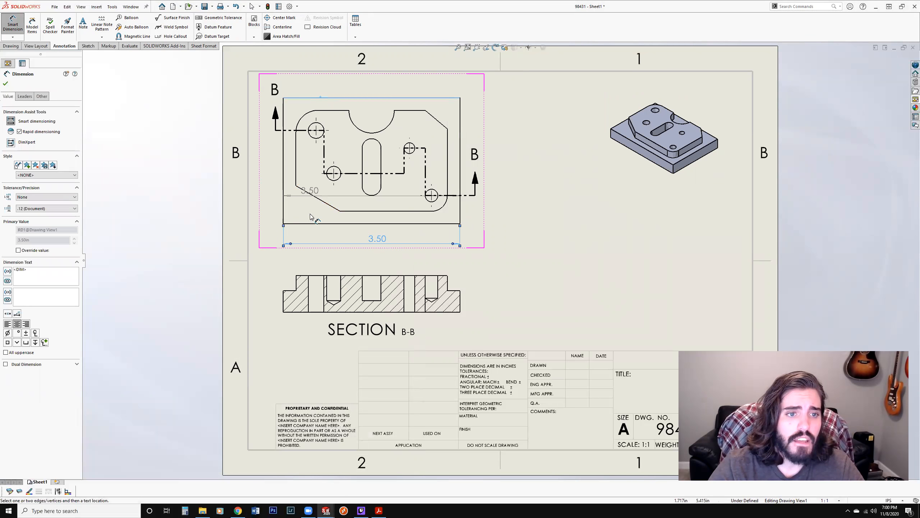
pyautogui.click(314, 223)
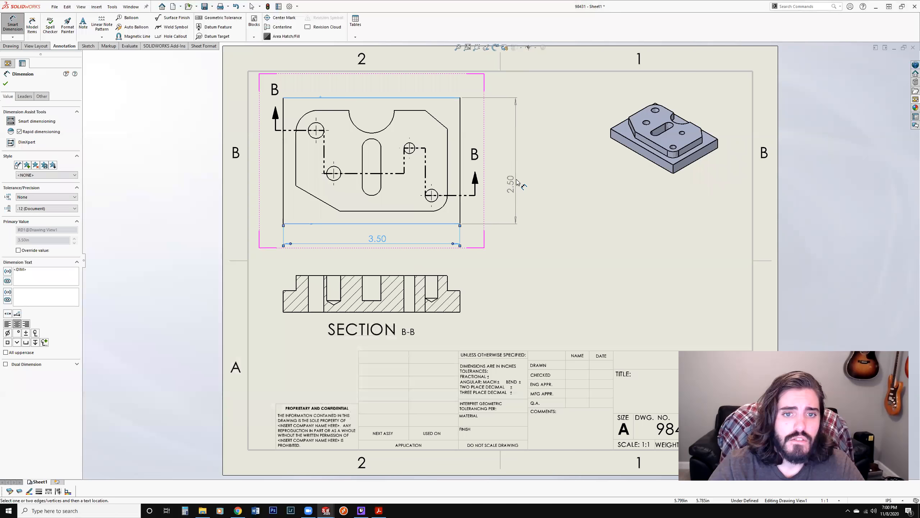
pyautogui.click(517, 160)
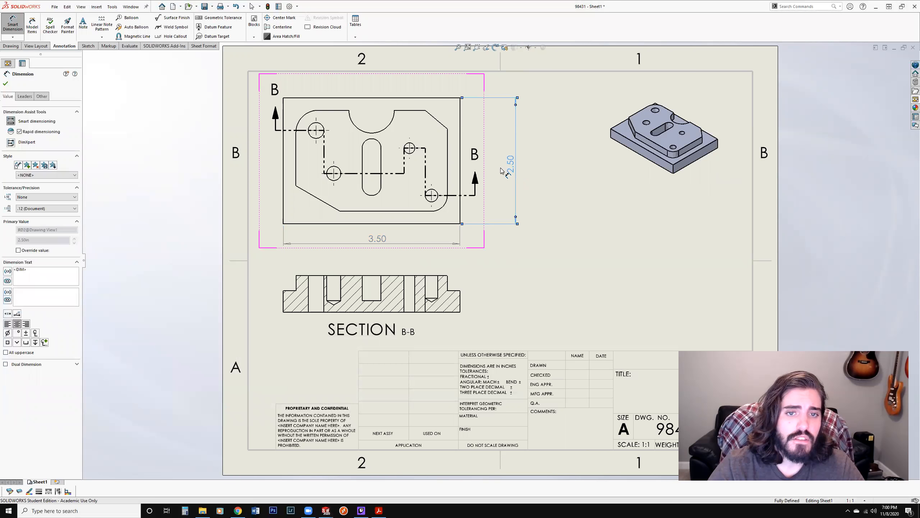
pyautogui.moveTo(511, 168); pyautogui.dragTo(499, 169)
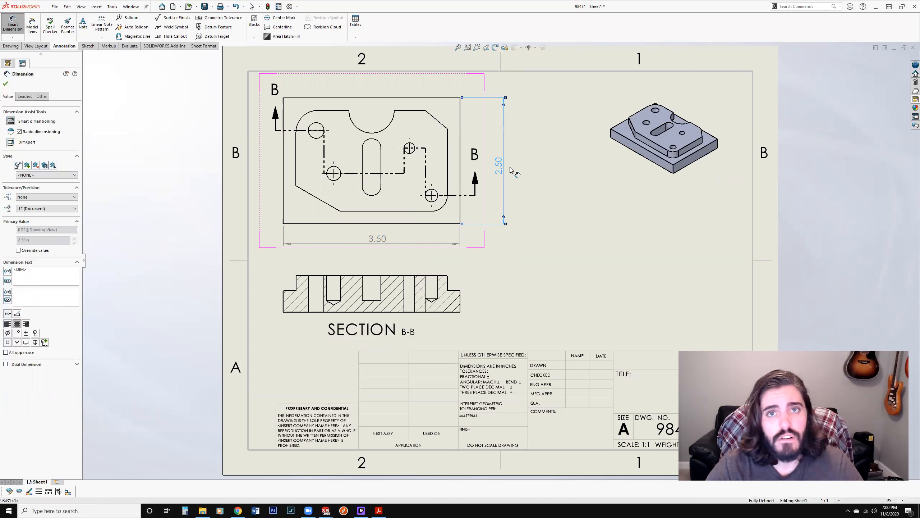
pyautogui.press('Escape')
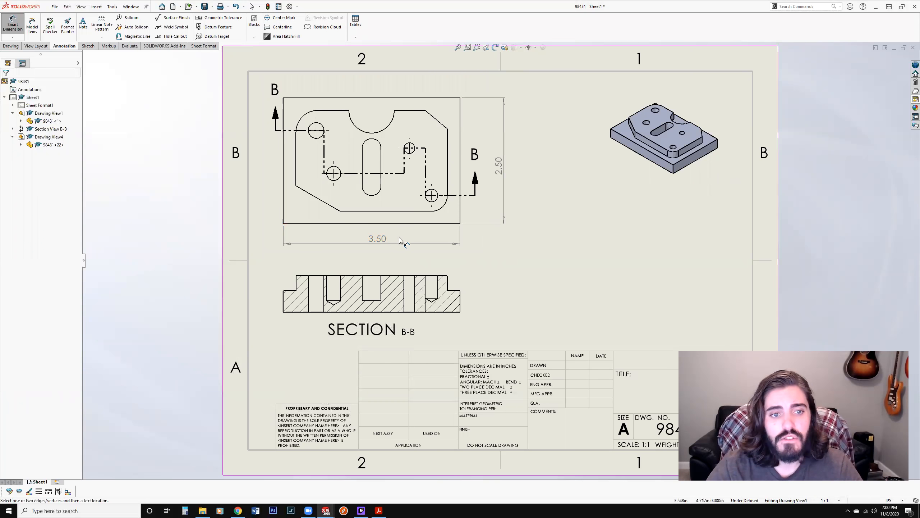
pyautogui.click(381, 242)
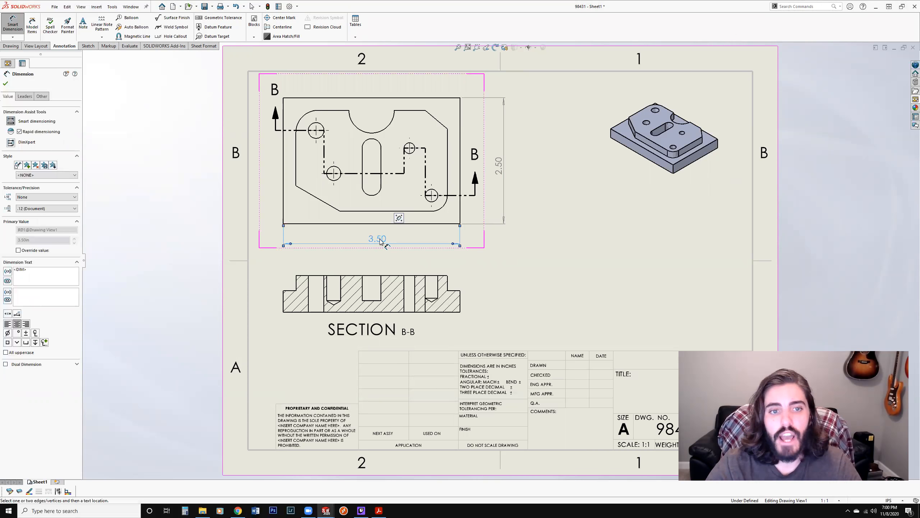
pyautogui.click(540, 260)
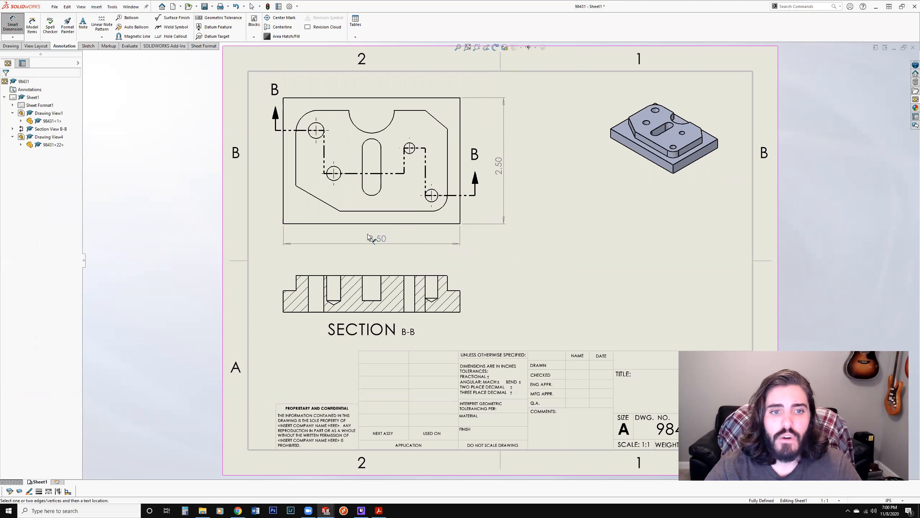
pyautogui.click(426, 149)
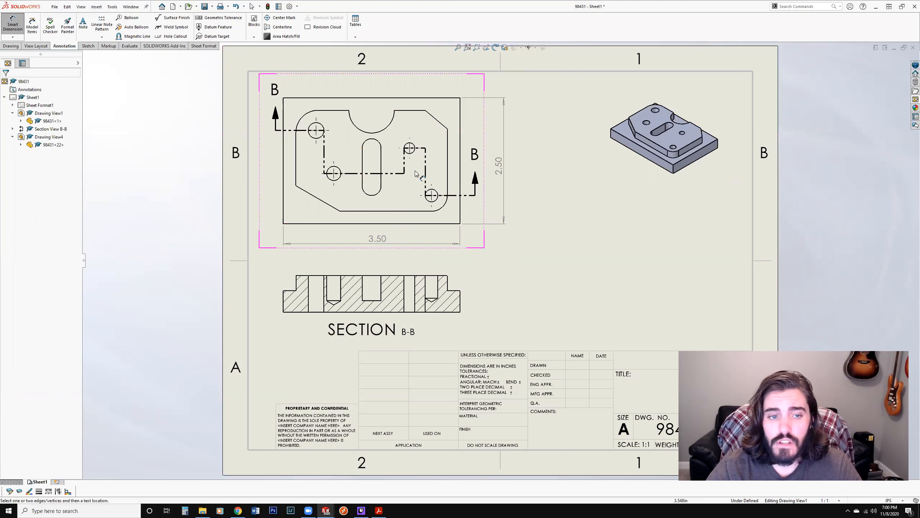
pyautogui.click(246, 62)
pyautogui.click(131, 7)
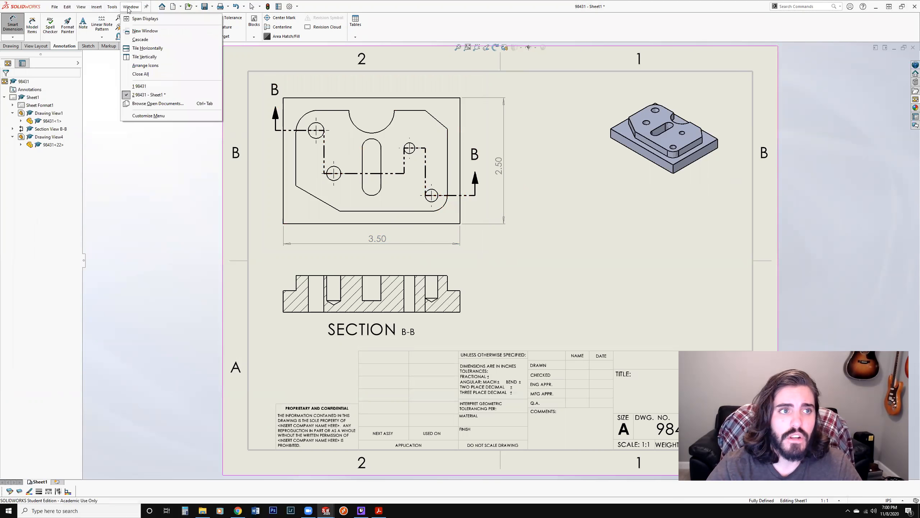
pyautogui.moveTo(141, 89)
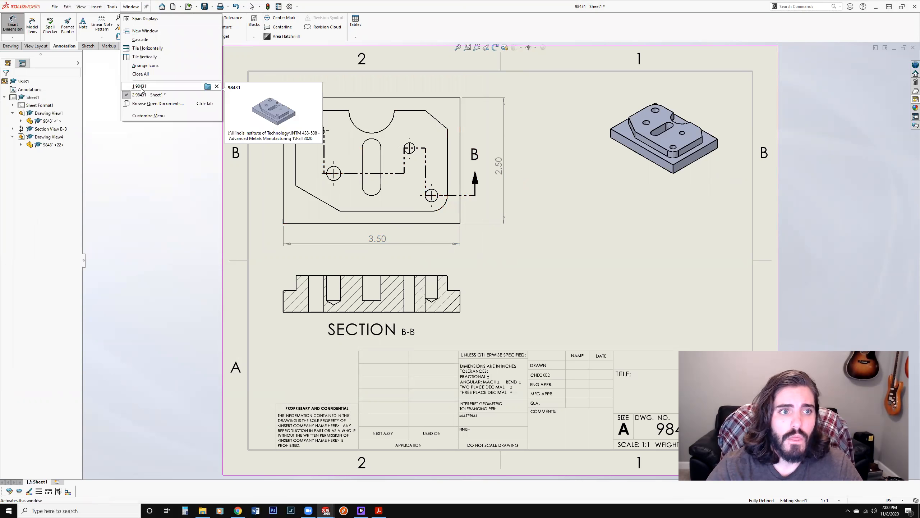
pyautogui.click(576, 258)
# Open the 98431 part model from the drawing's top view and orient it to the Top view
pyautogui.rightClick(311, 209)
pyautogui.click(311, 212)
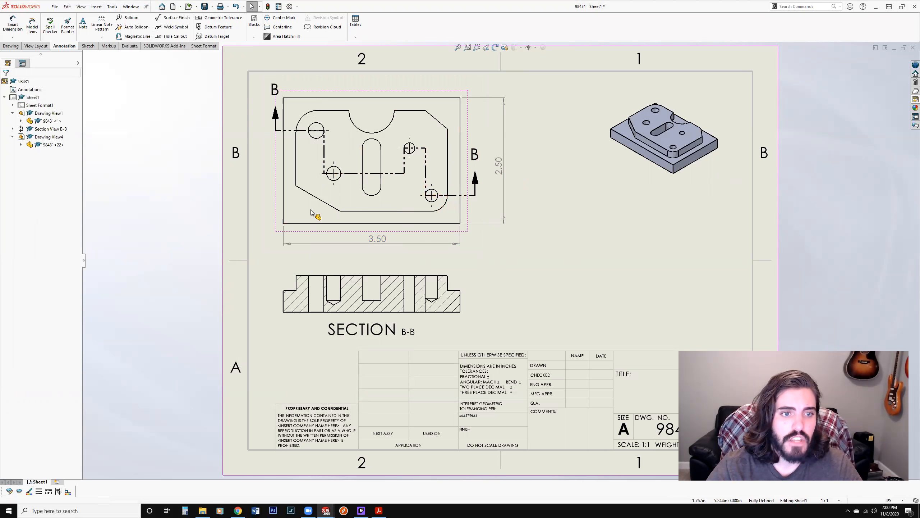
pyautogui.click(317, 214)
pyautogui.rightClick(311, 211)
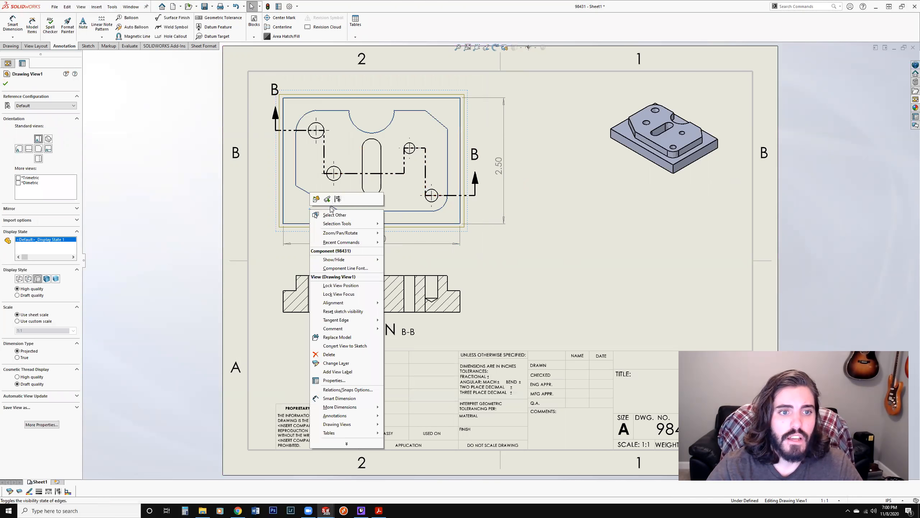
pyautogui.click(316, 199)
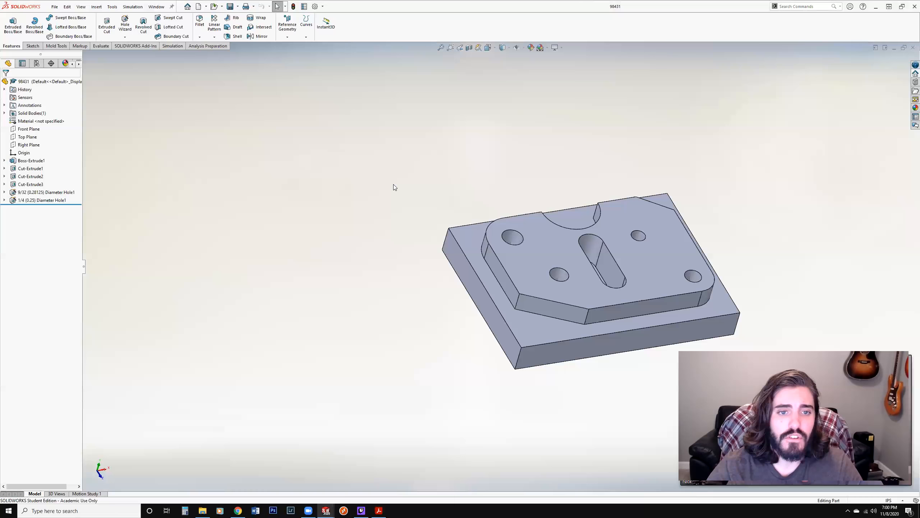
pyautogui.press('space')
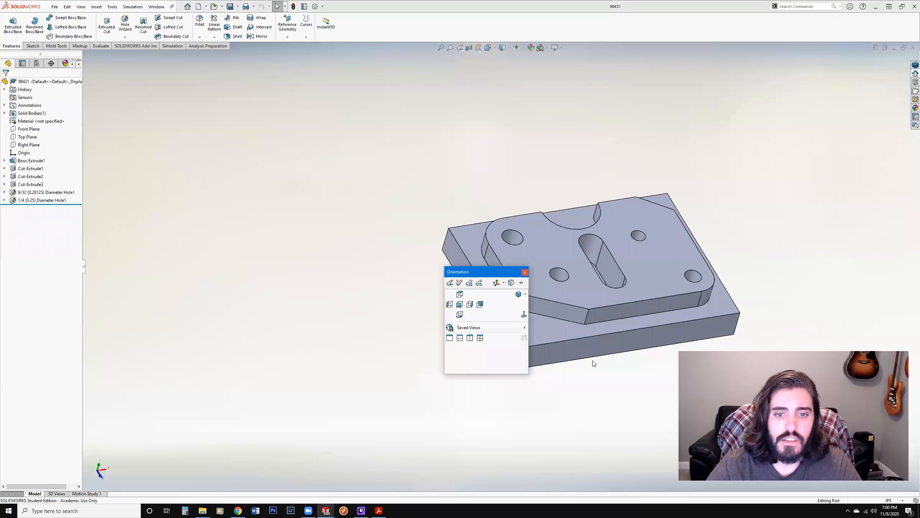
pyautogui.click(461, 305)
pyautogui.hotkey('ctrl', '1')
pyautogui.press('space')
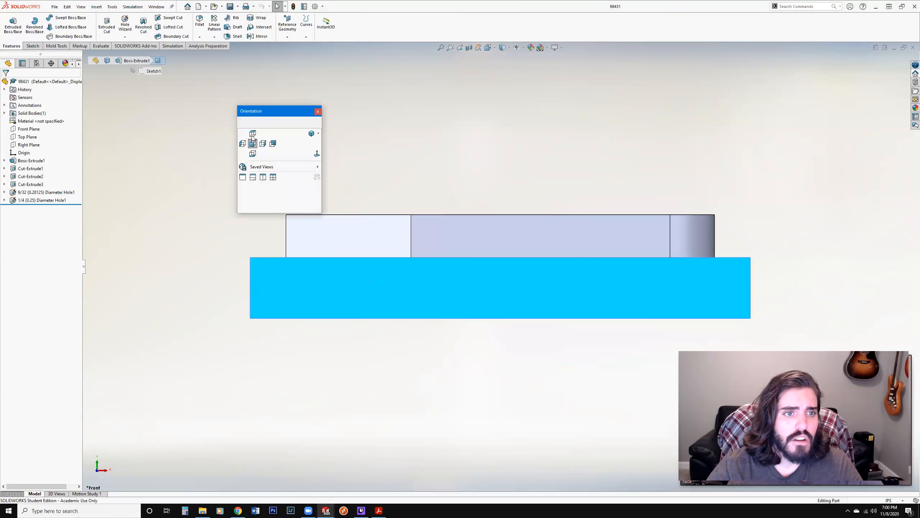
pyautogui.click(174, 203)
pyautogui.hotkey('ctrl', '5')
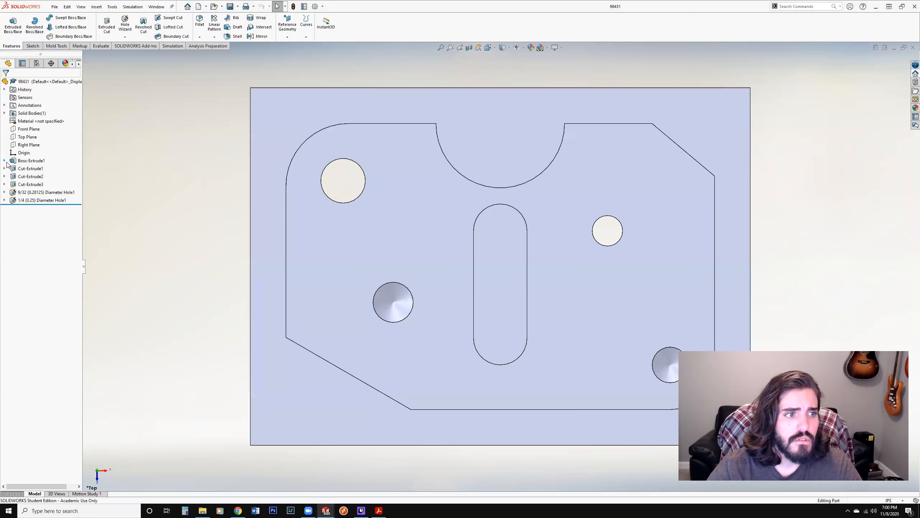
# Edit the sketch of the base extrusion, set the rectangle's width to 4.5 in and exit the sketch
pyautogui.click(4, 160)
pyautogui.click(28, 169)
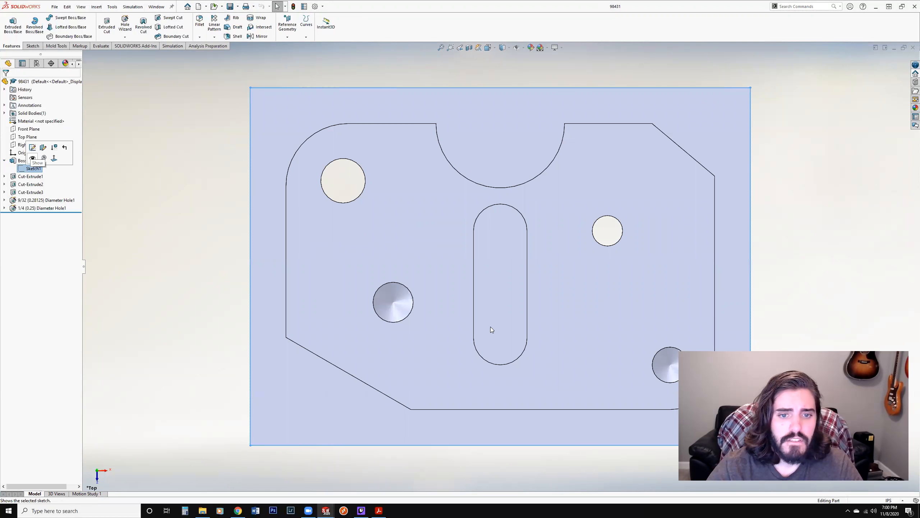
pyautogui.scroll(7, 502, 325)
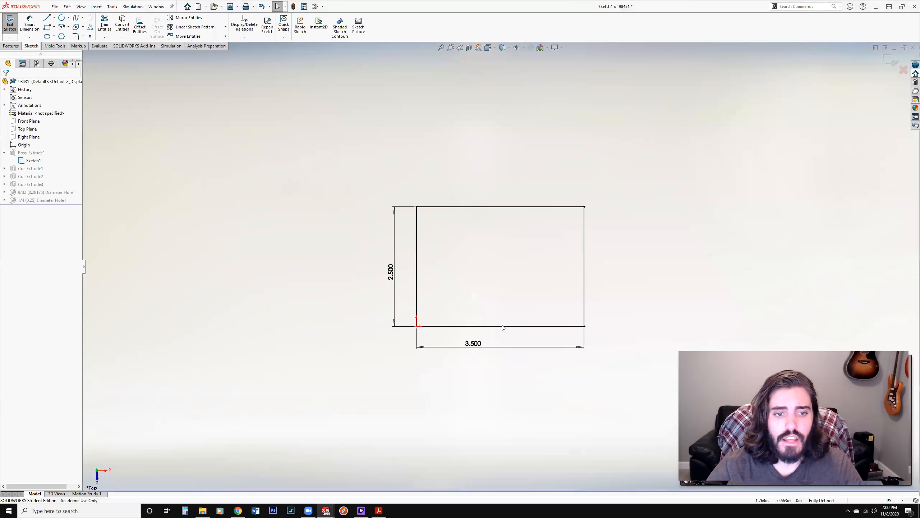
pyautogui.doubleClick(477, 331)
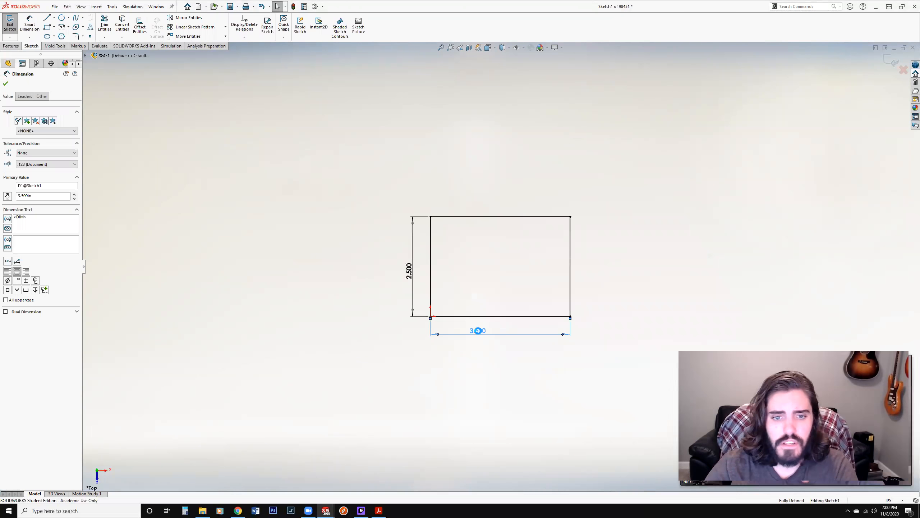
pyautogui.write('4.5')
pyautogui.press('Escape')
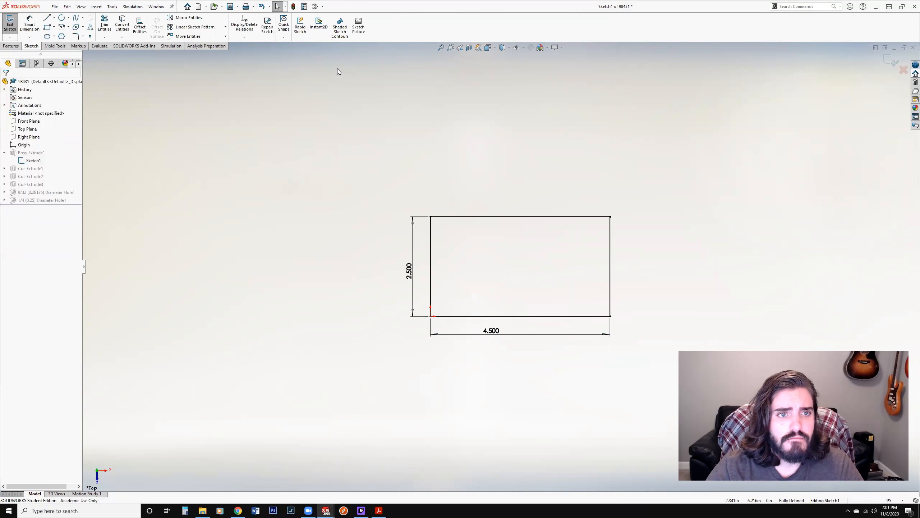
pyautogui.click(9, 24)
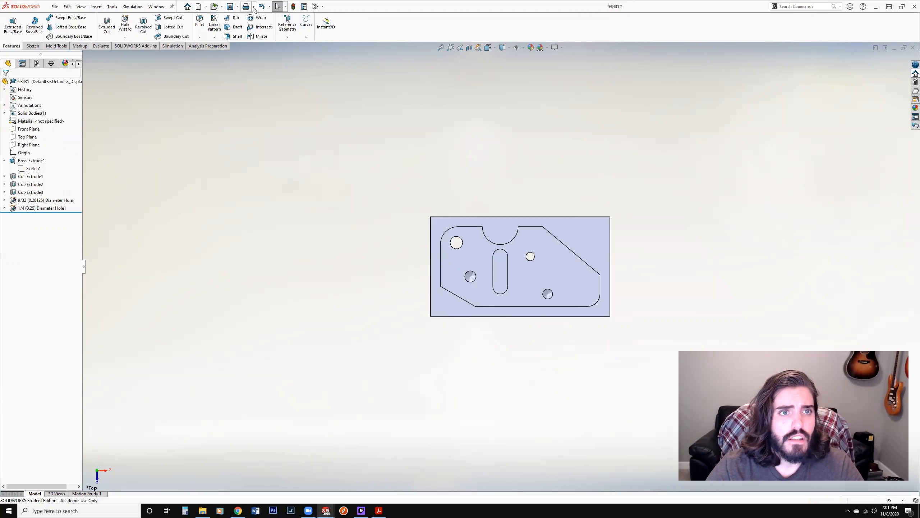
# Switch back to the 98431 drawing sheet and check how its views and dimensions respond to the changed block width
pyautogui.click(156, 7)
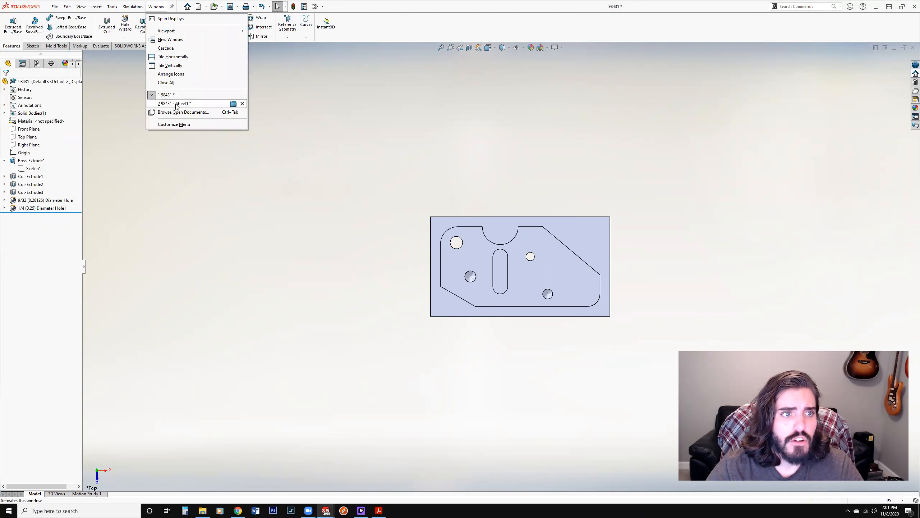
pyautogui.click(369, 105)
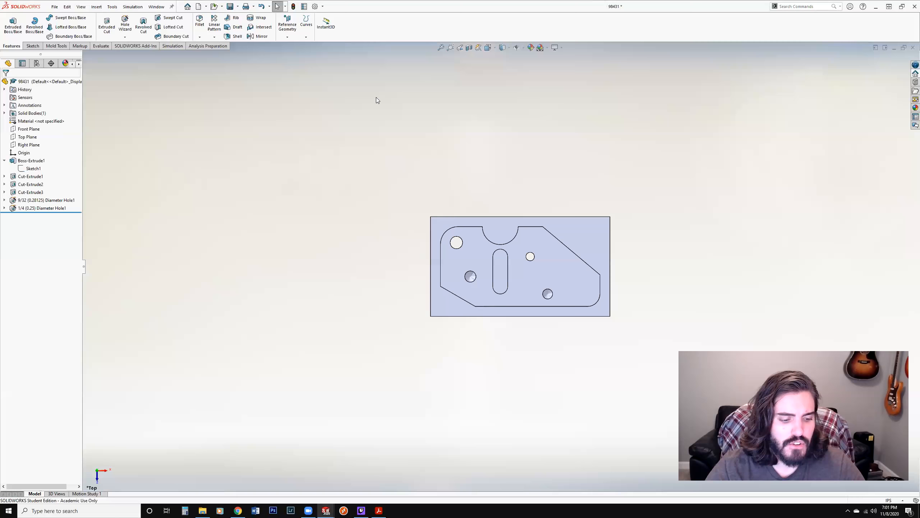
pyautogui.hotkey('ctrl', 'Tab')
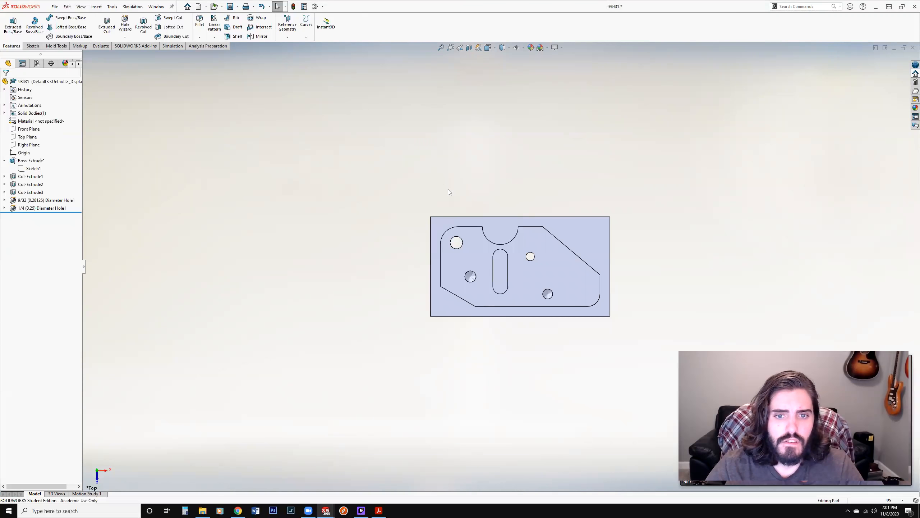
pyautogui.hotkey('ctrl', 'Tab')
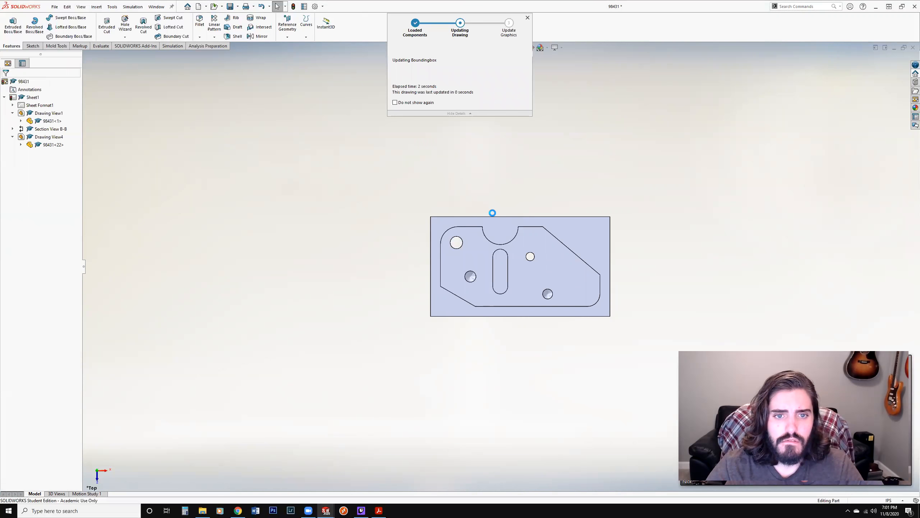
pyautogui.click(515, 274)
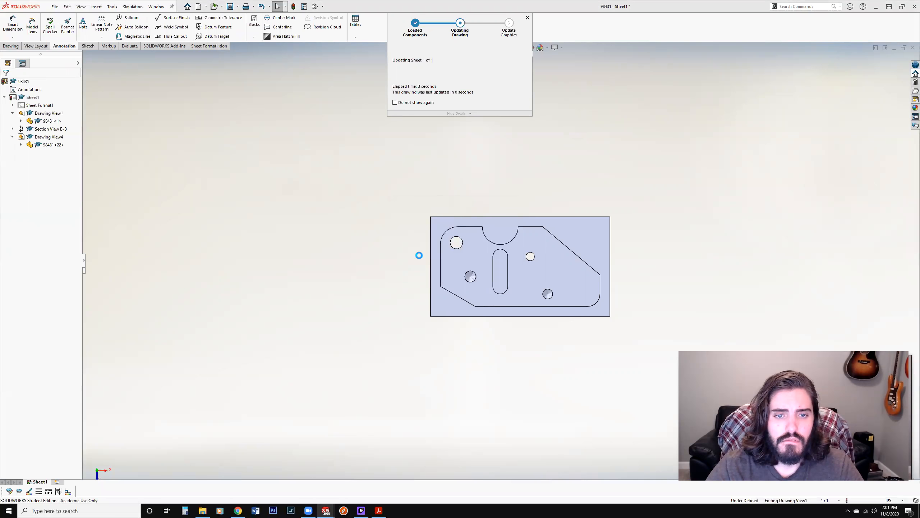
pyautogui.click(514, 273)
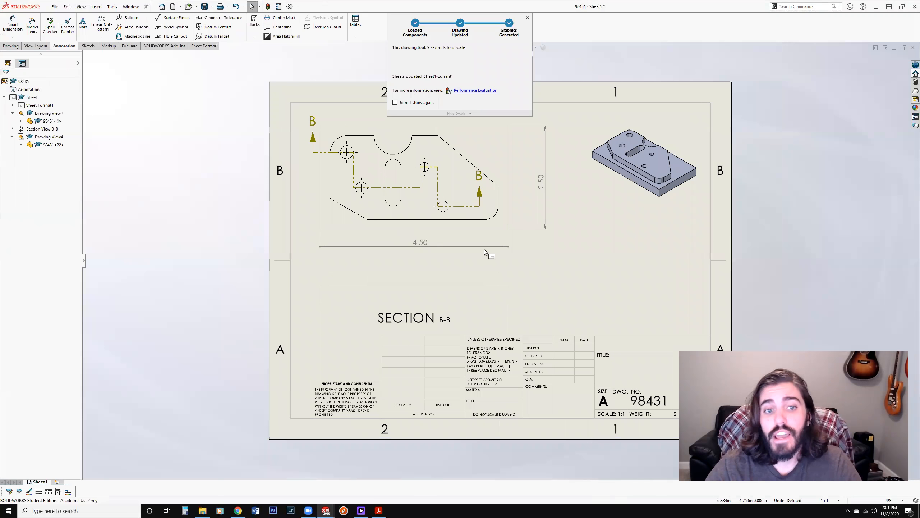
pyautogui.press('f')
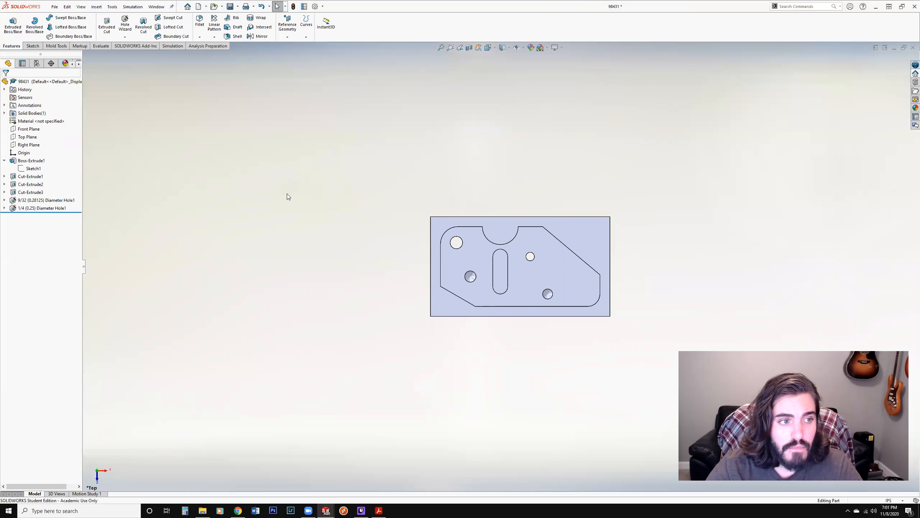
# Undo the width change in the part's base sketch, exit the sketch and return to the drawing sheet
pyautogui.click(33, 168)
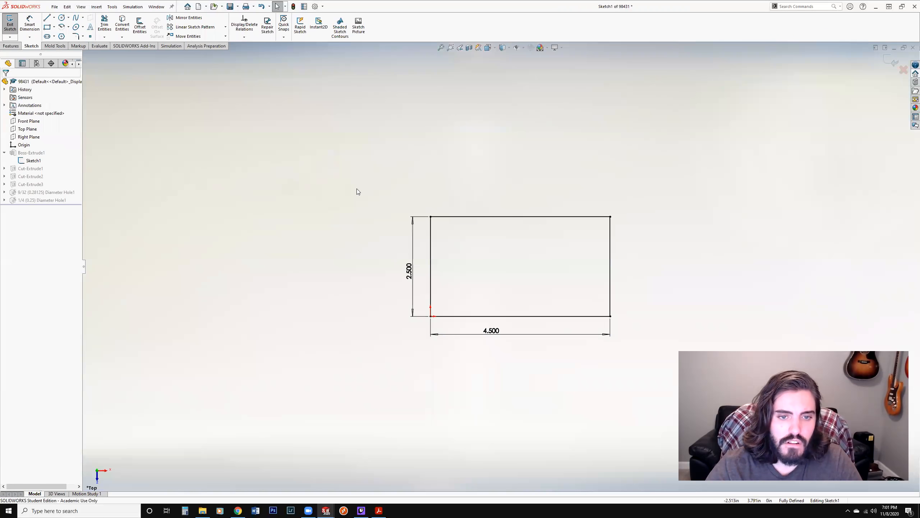
pyautogui.hotkey('ctrl', 'z')
pyautogui.hotkey('ctrl', 'z')
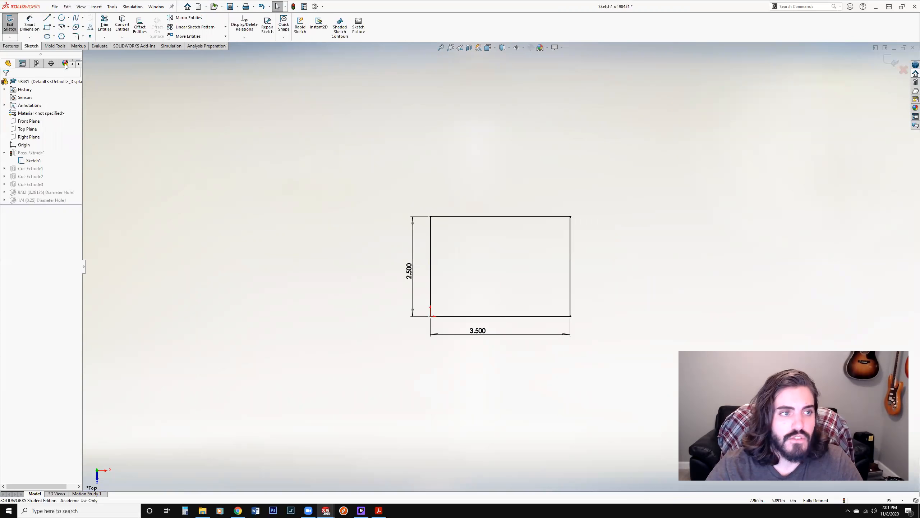
pyautogui.click(12, 25)
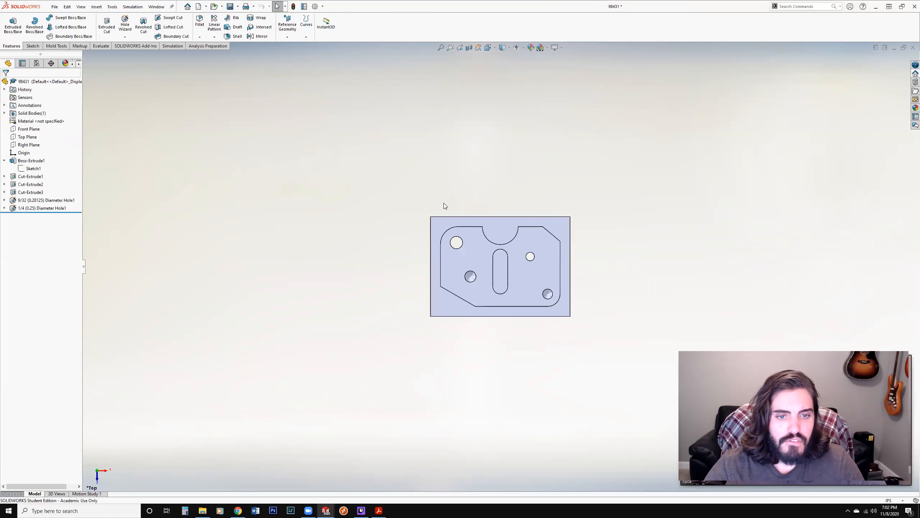
pyautogui.hotkey('ctrl', 'Tab')
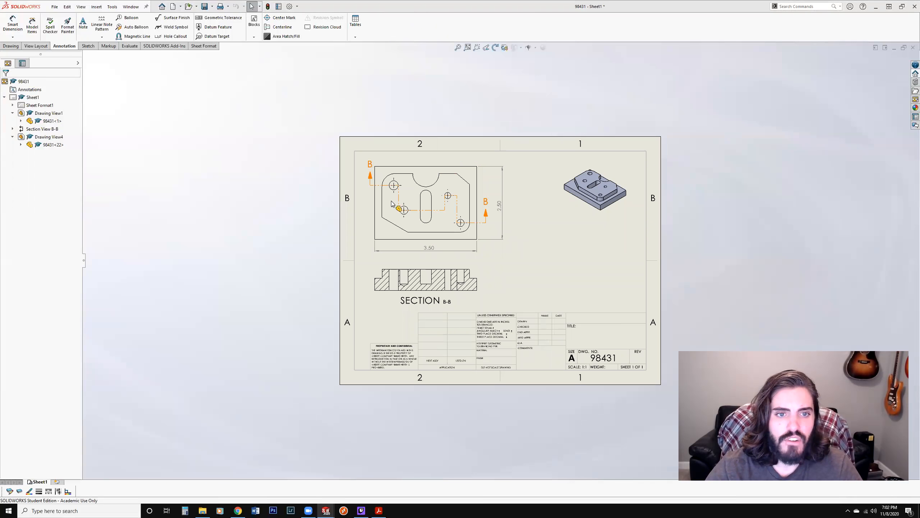
pyautogui.click(391, 202)
pyautogui.click(271, 197)
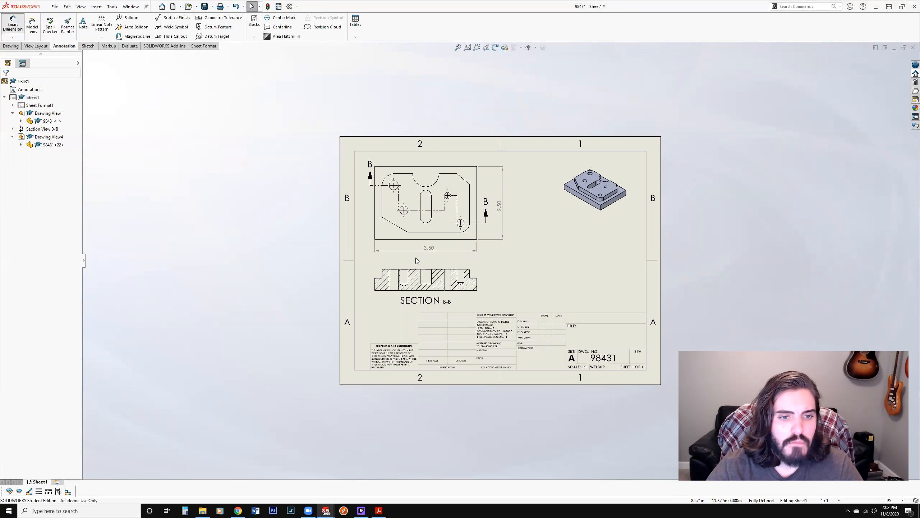
# Dimension the part's overall thickness on the outer side of section view B-B, from the raised top face to the base
pyautogui.click(13, 25)
pyautogui.scroll(-1, 375, 270)
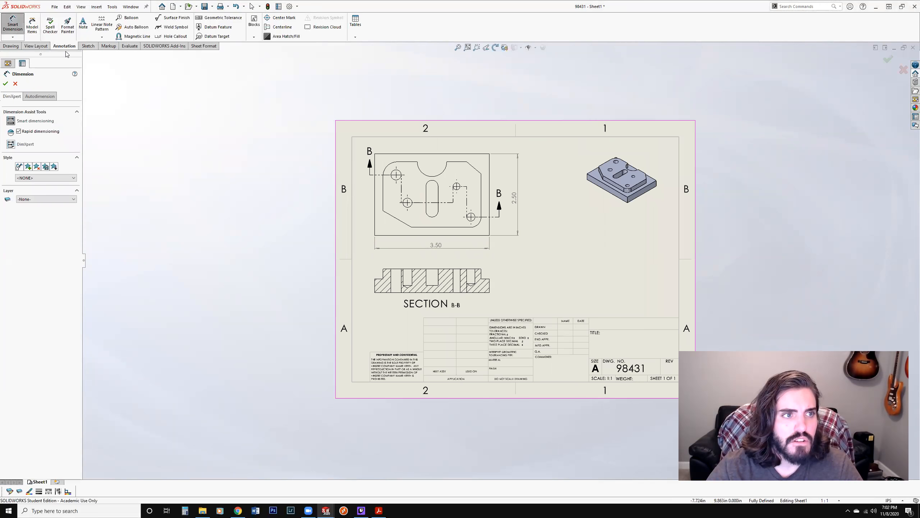
pyautogui.scroll(-5, 405, 282)
pyautogui.click(428, 251)
pyautogui.click(421, 307)
pyautogui.click(366, 287)
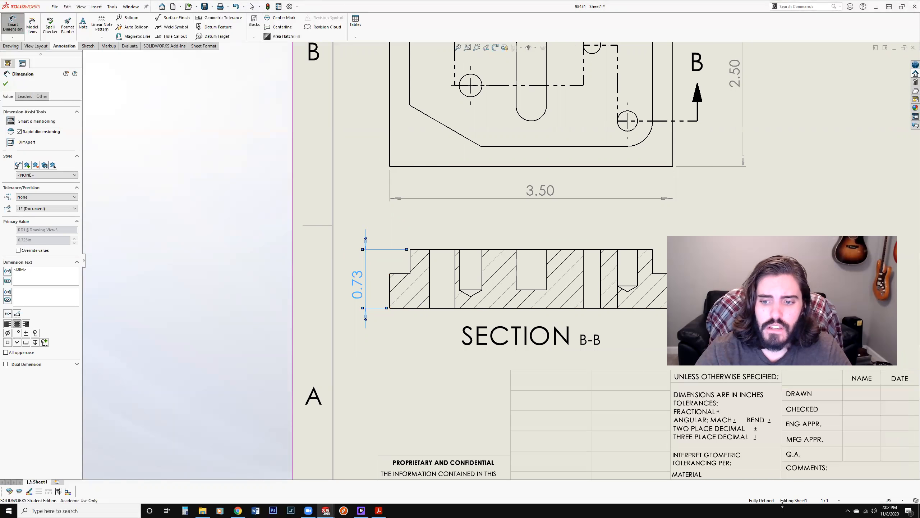
# In the drawing's document properties, set the primary precision of dimensions to three decimal places (.123) and apply it
pyautogui.click(887, 503)
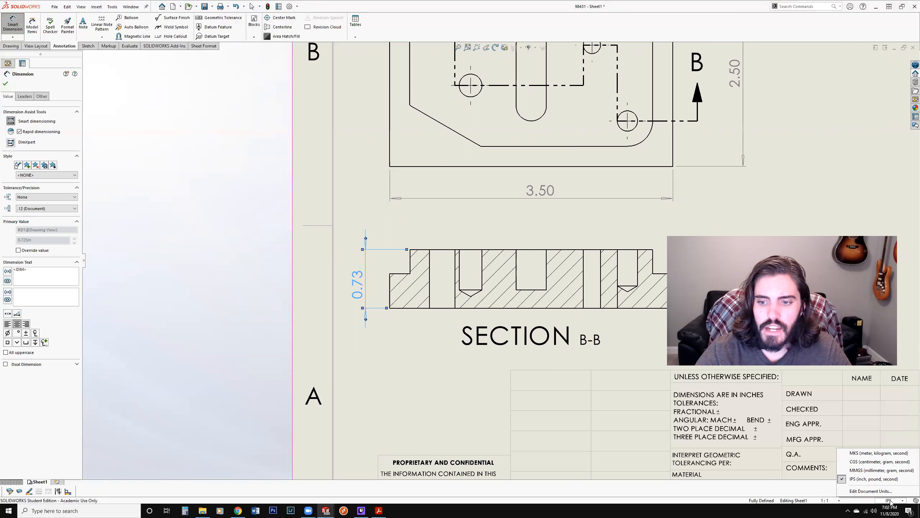
pyautogui.click(871, 492)
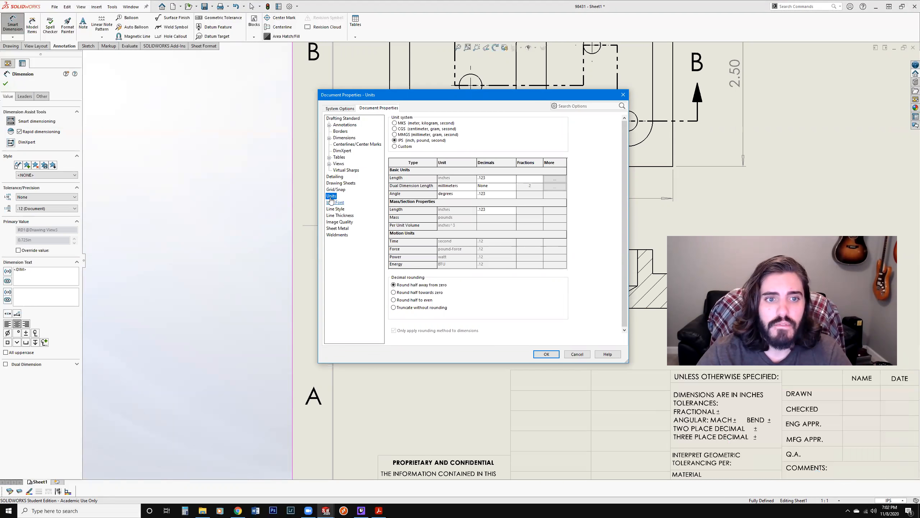
pyautogui.click(509, 211)
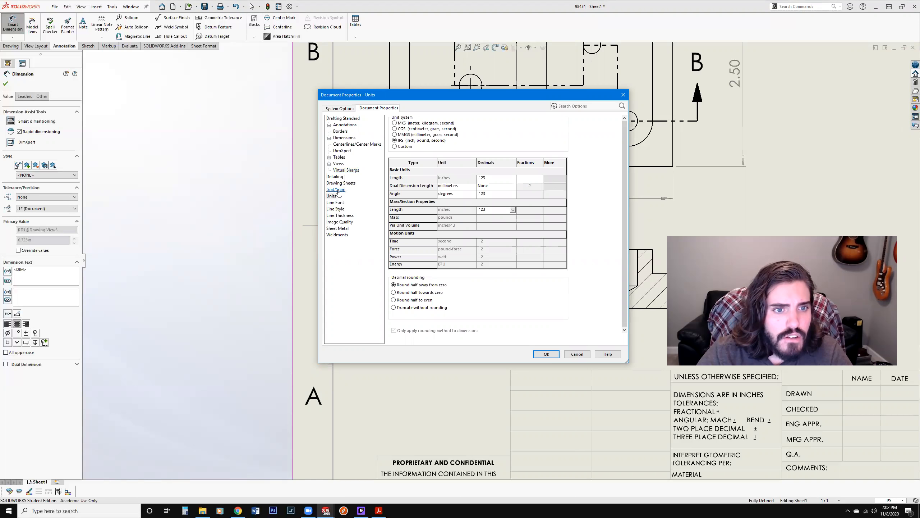
pyautogui.click(344, 138)
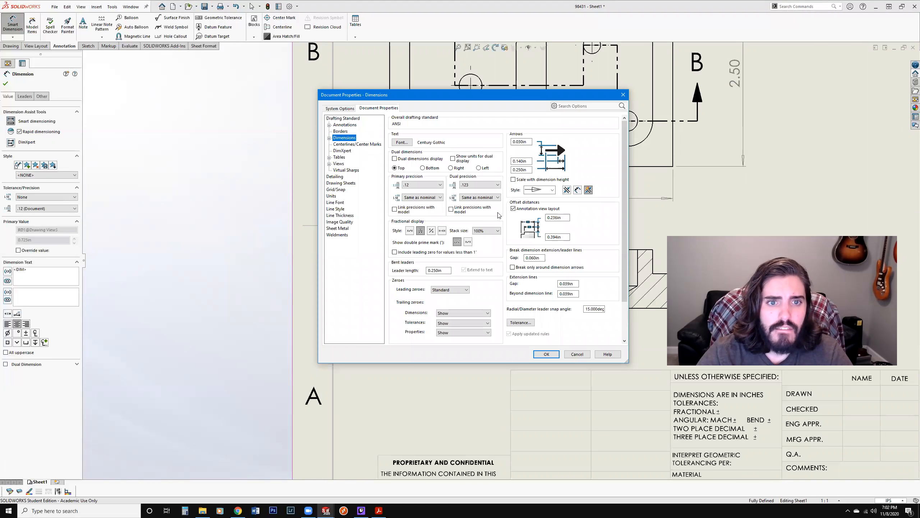
pyautogui.click(432, 185)
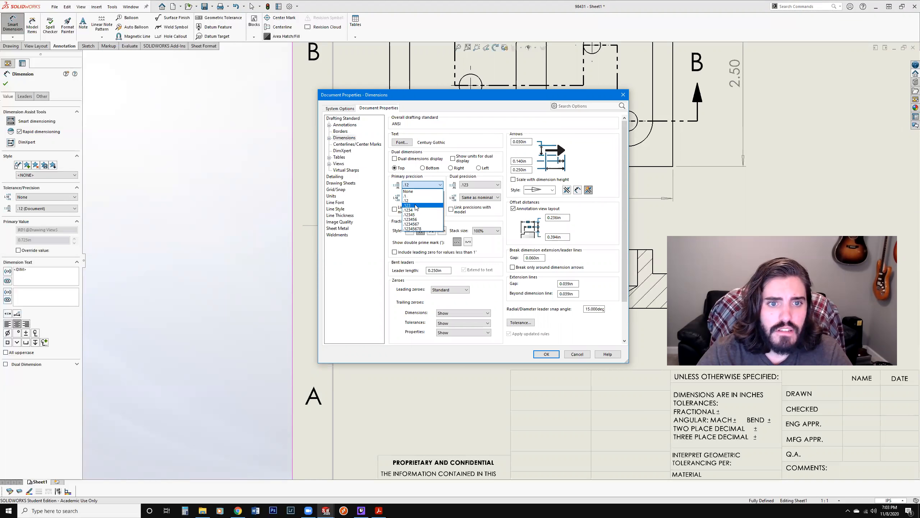
pyautogui.click(416, 206)
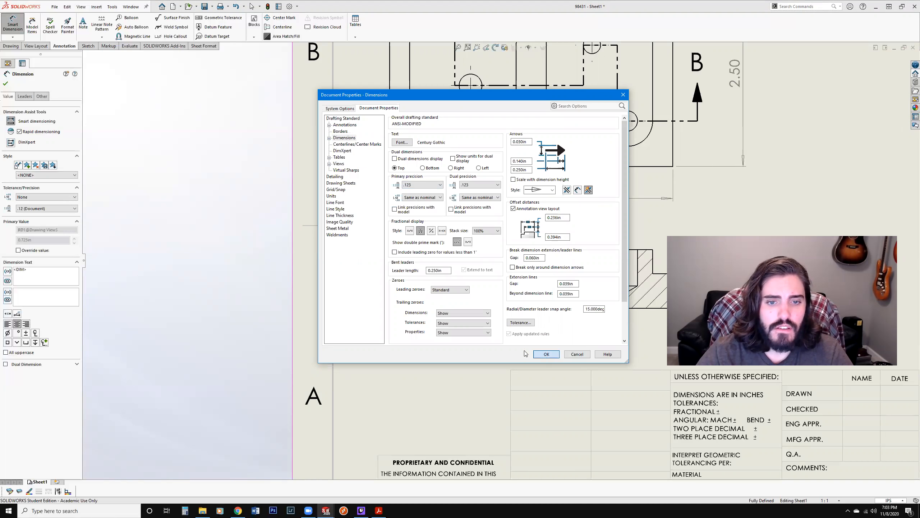
pyautogui.click(540, 354)
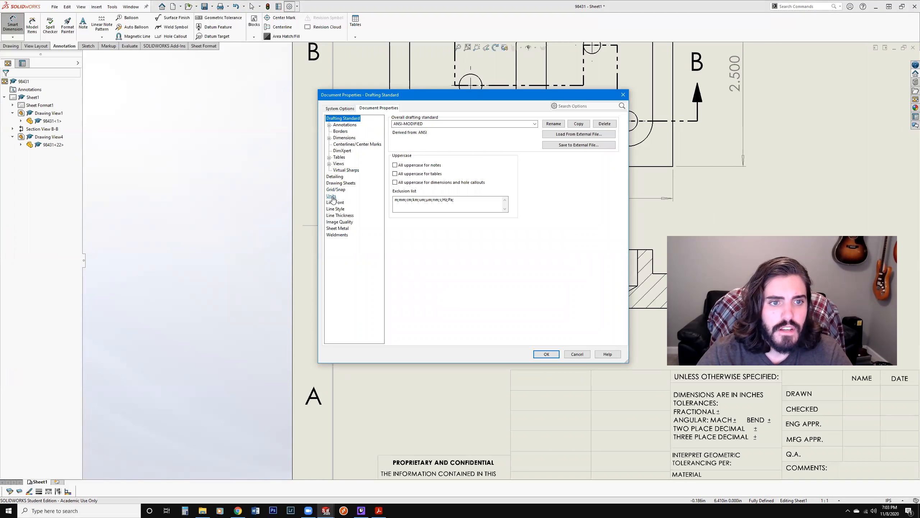
# Review the units and dimension precision settings in the document properties and close them
pyautogui.click(332, 197)
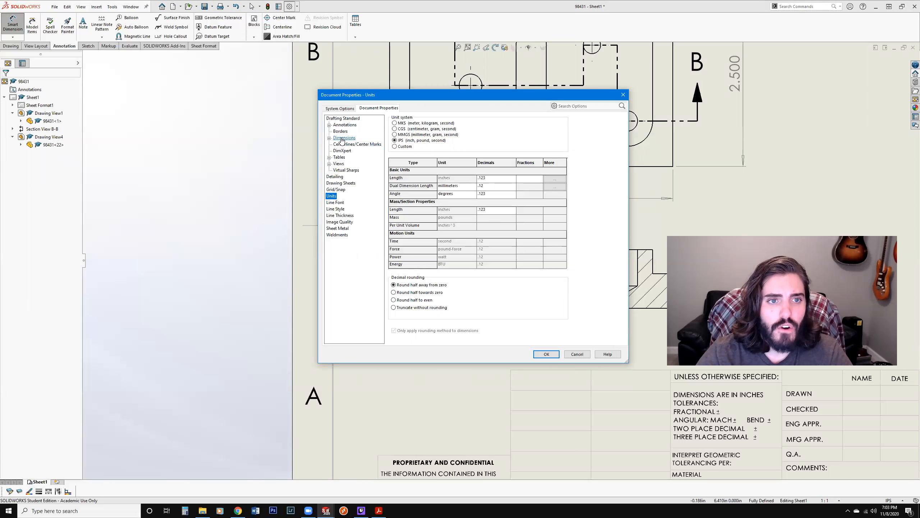
pyautogui.click(342, 139)
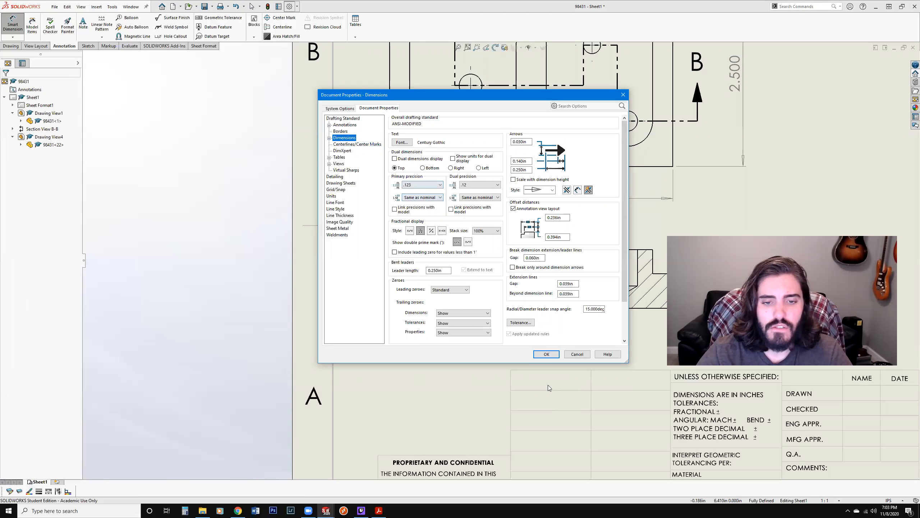
pyautogui.click(548, 353)
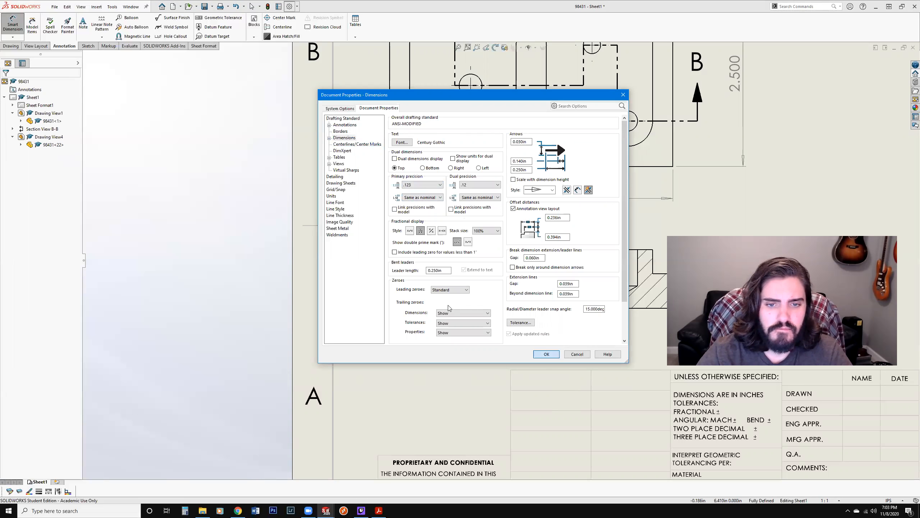
pyautogui.click(547, 354)
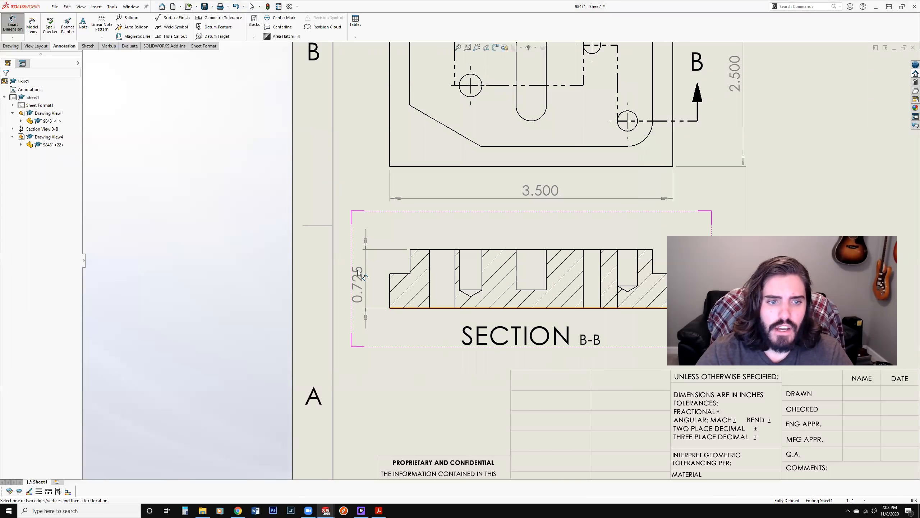
# Dimension the step depth on the right side of section view B-B, from the raised top face to the ledge
pyautogui.press('f')
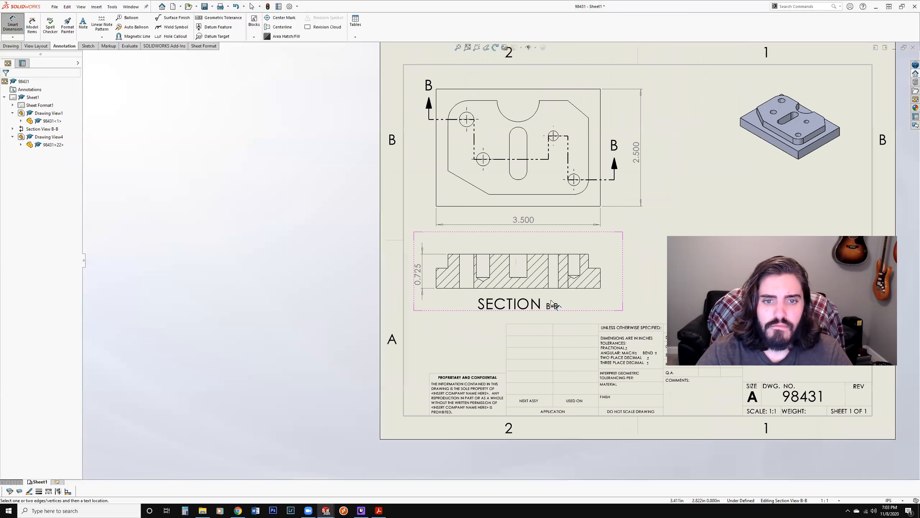
pyautogui.press('Escape')
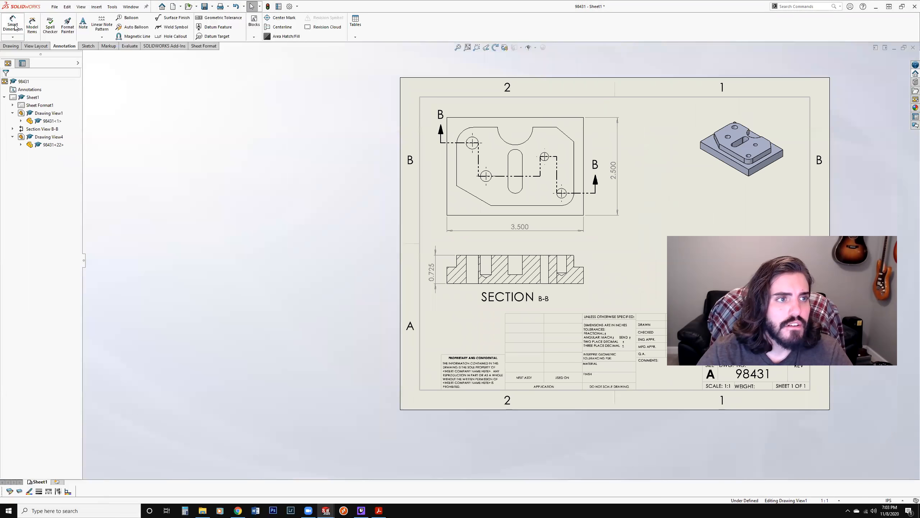
pyautogui.scroll(-4, 578, 271)
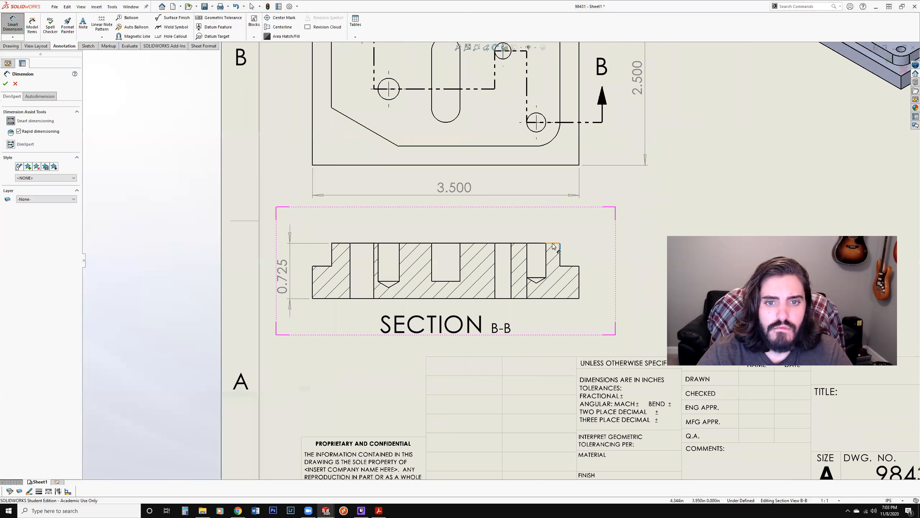
pyautogui.click(554, 244)
pyautogui.click(569, 266)
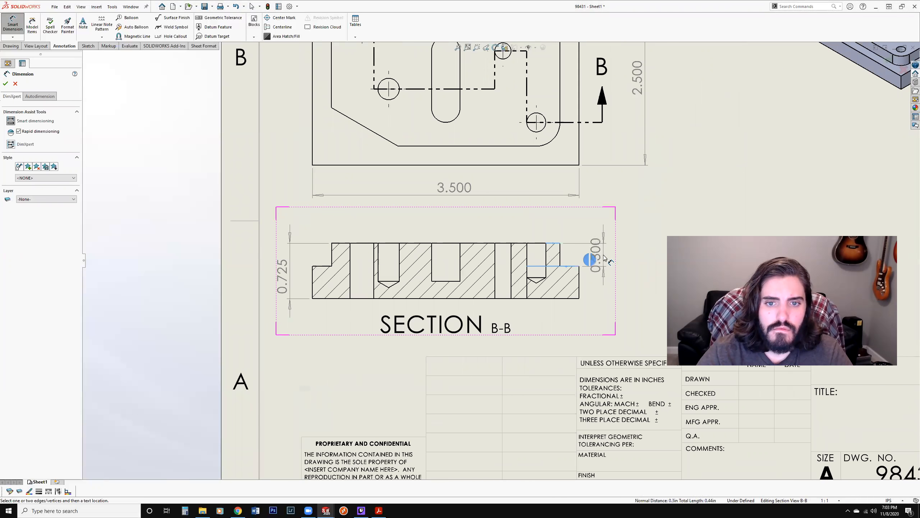
pyautogui.click(624, 295)
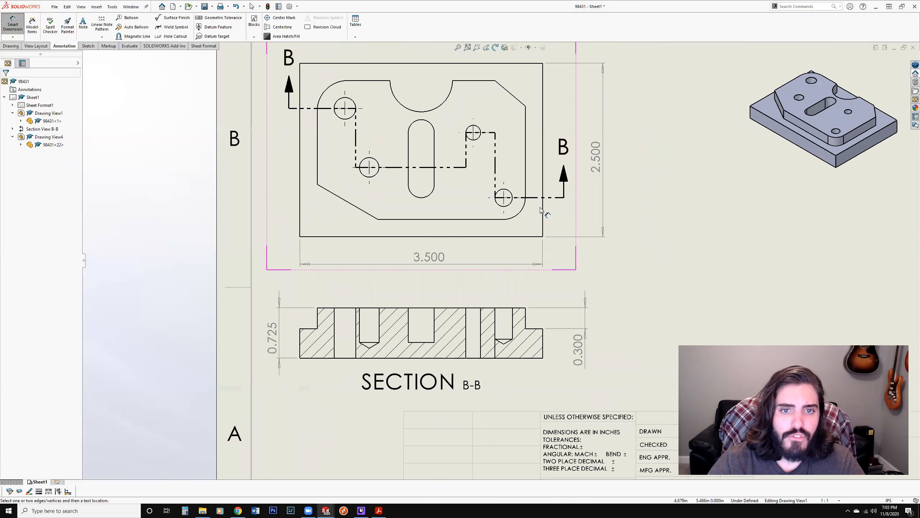
# Dimension the radius of the raised profile's lower-right corner and the diameter of the upper-right hole in the top view
pyautogui.click(521, 215)
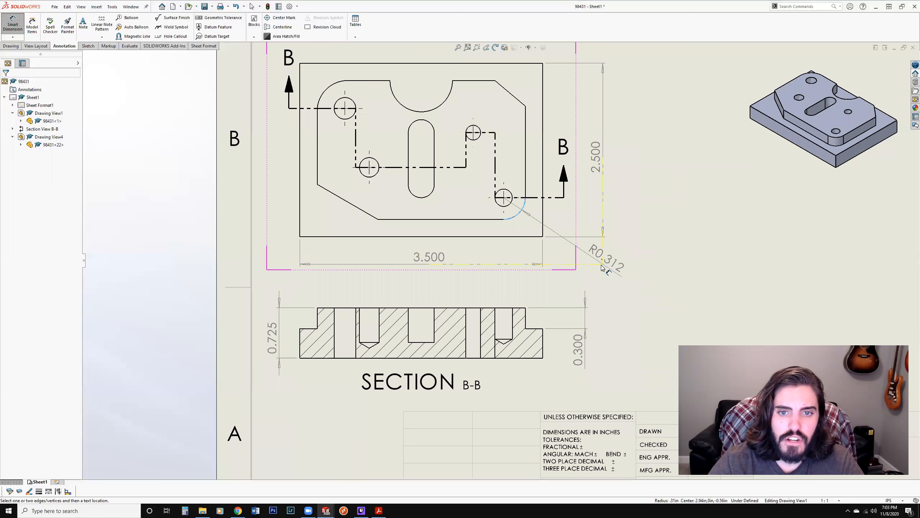
pyautogui.click(603, 268)
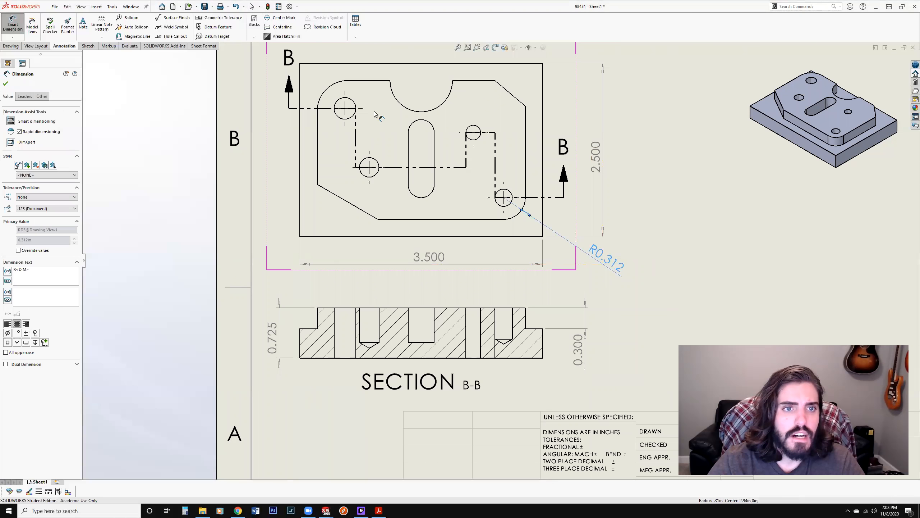
pyautogui.click(484, 132)
pyautogui.scroll(2, 564, 120)
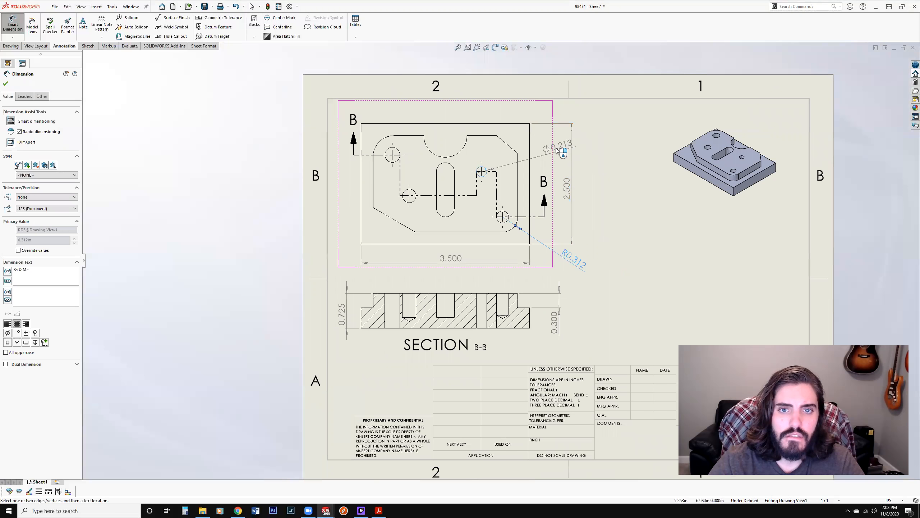
pyautogui.click(556, 148)
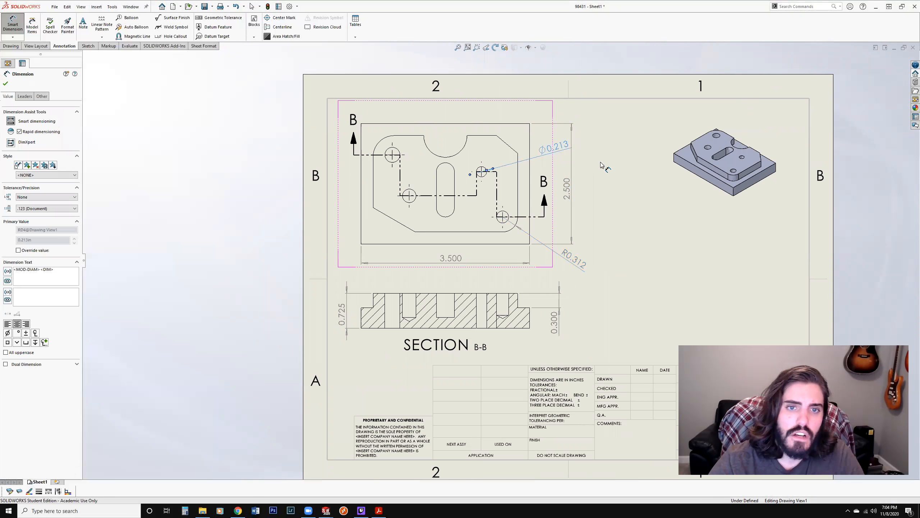
pyautogui.click(517, 152)
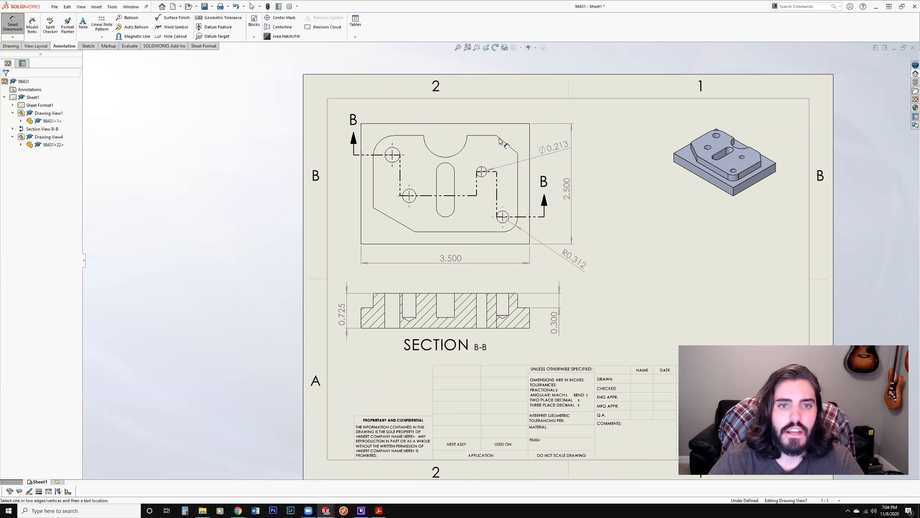
# Add an angle dimension between the raised profile's upper edge and its upper-right angled edge in the top view
pyautogui.scroll(-3, 503, 142)
pyautogui.click(475, 144)
pyautogui.click(516, 162)
pyautogui.scroll(-1, 496, 178)
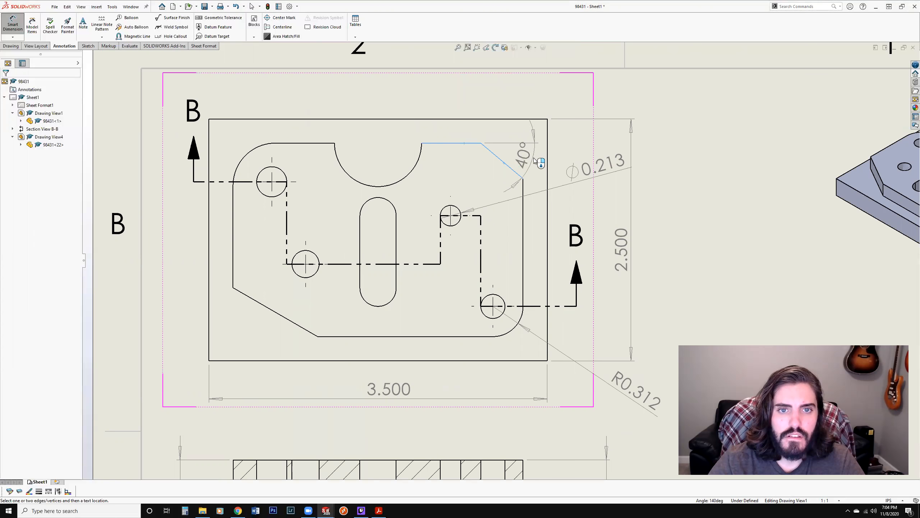
pyautogui.click(535, 170)
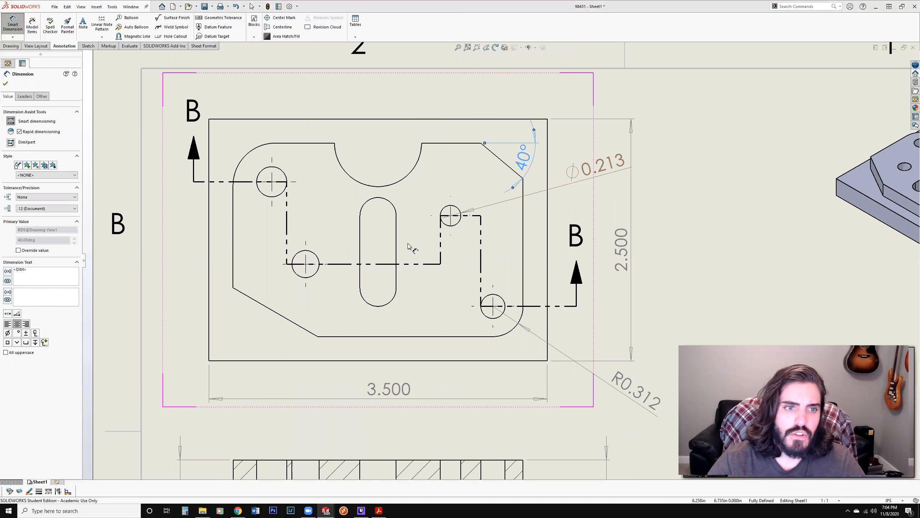
pyautogui.press('Escape')
pyautogui.scroll(-4, 528, 314)
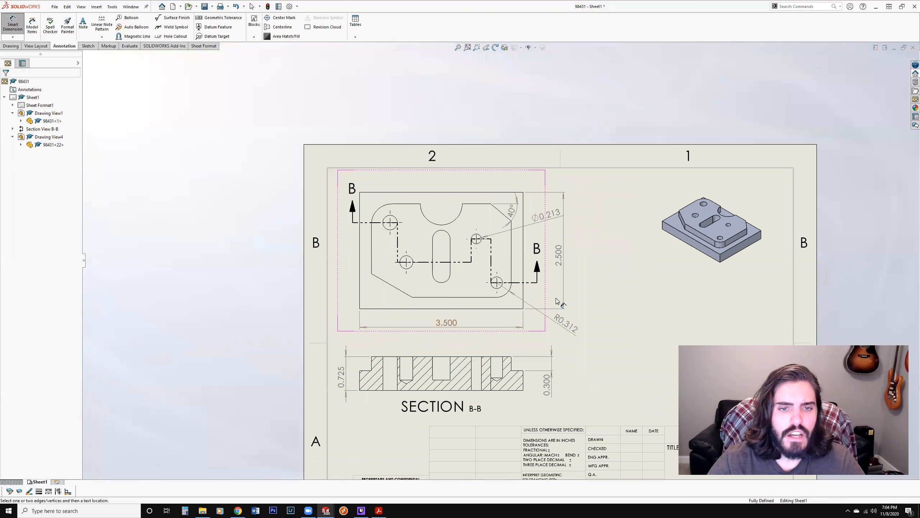
# Switch to the NIMS Mill Level I print in Adobe Reader, check its datum feature placement and return to the drawing
pyautogui.click(379, 510)
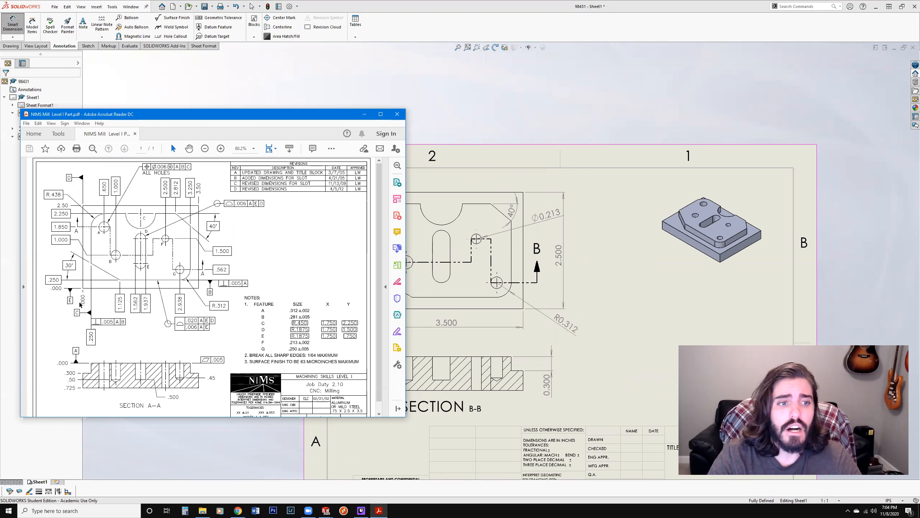
pyautogui.click(364, 114)
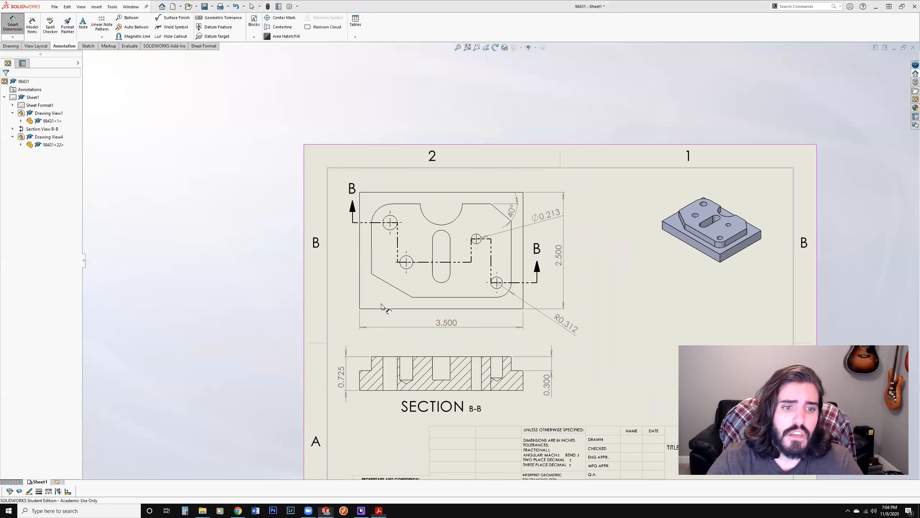
pyautogui.click(378, 510)
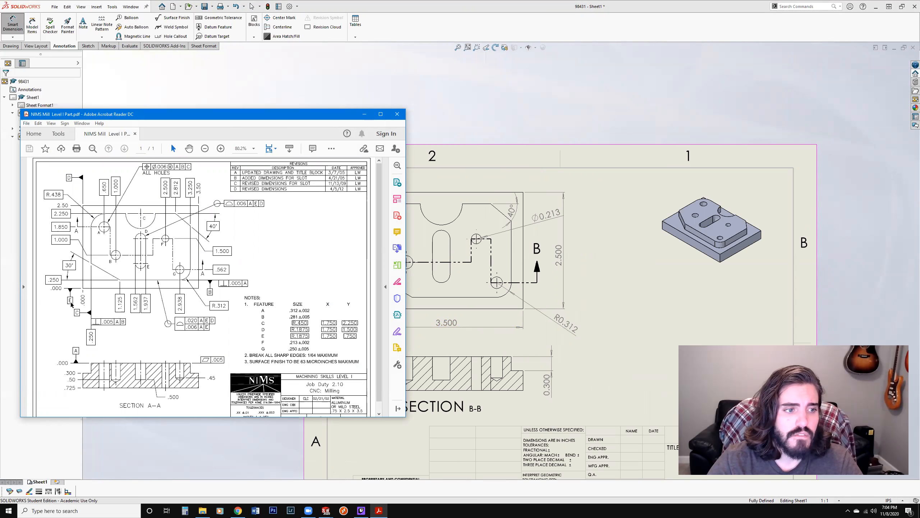
pyautogui.click(364, 114)
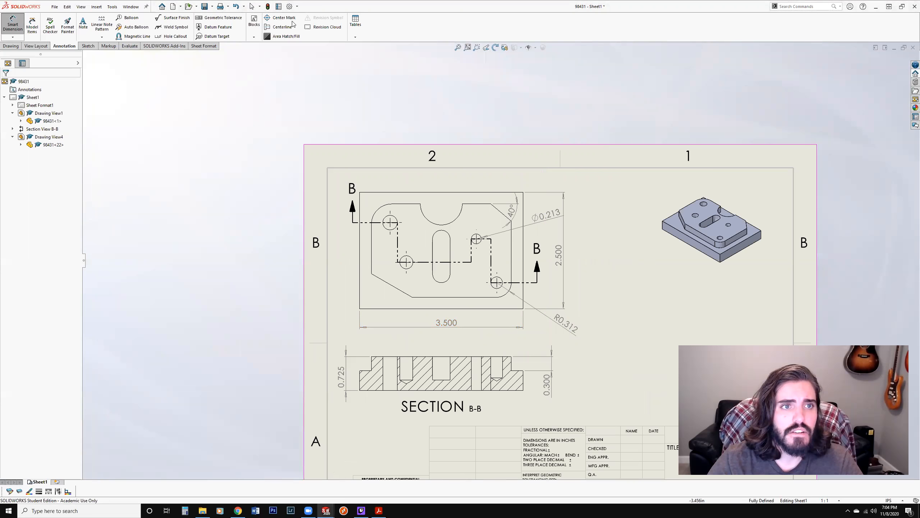
# Attach datum feature A to the left edge and datum feature B to the bottom edge of the block in the top view
pyautogui.click(216, 30)
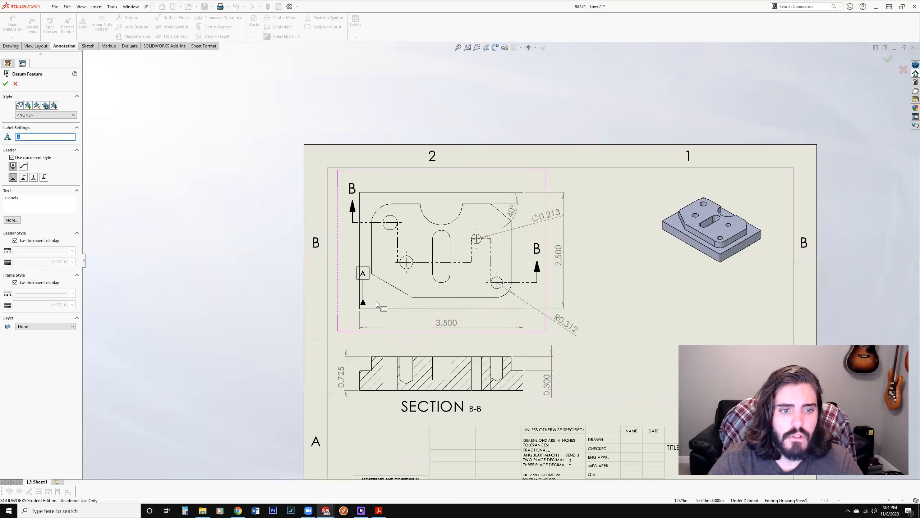
pyautogui.scroll(-4, 376, 301)
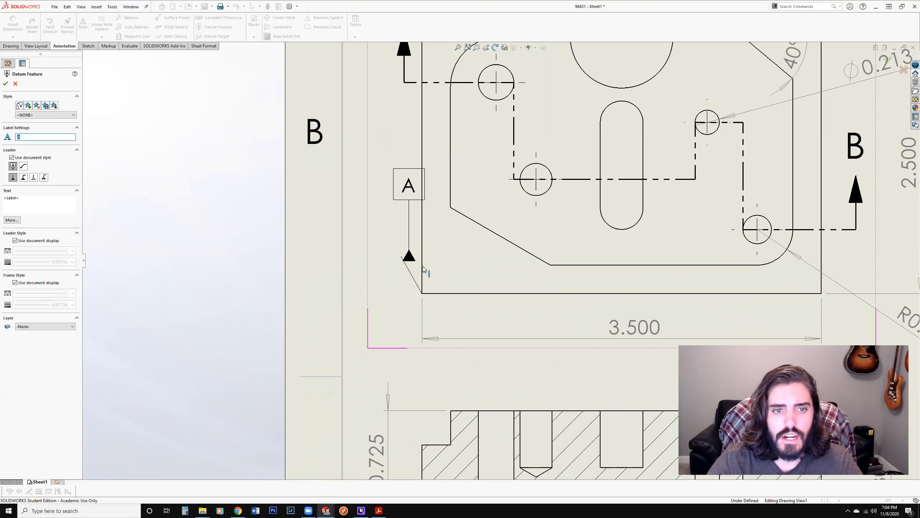
pyautogui.click(422, 275)
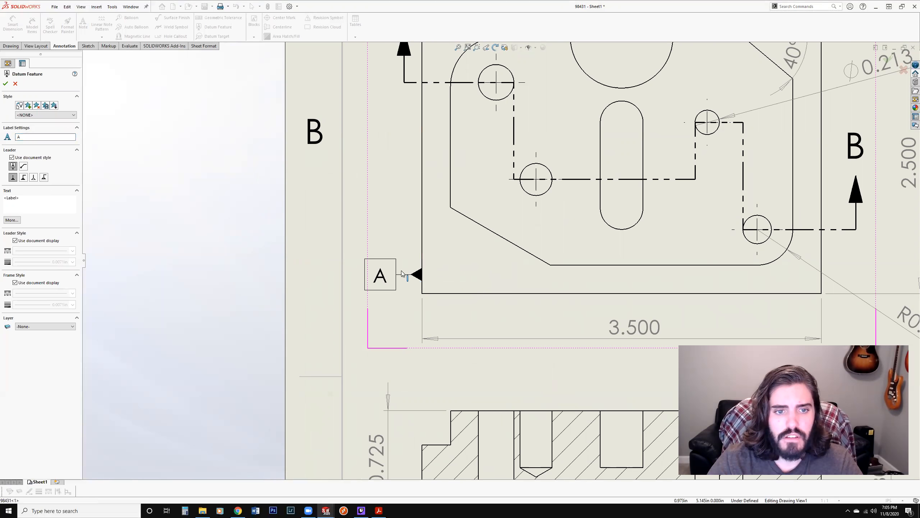
pyautogui.click(406, 265)
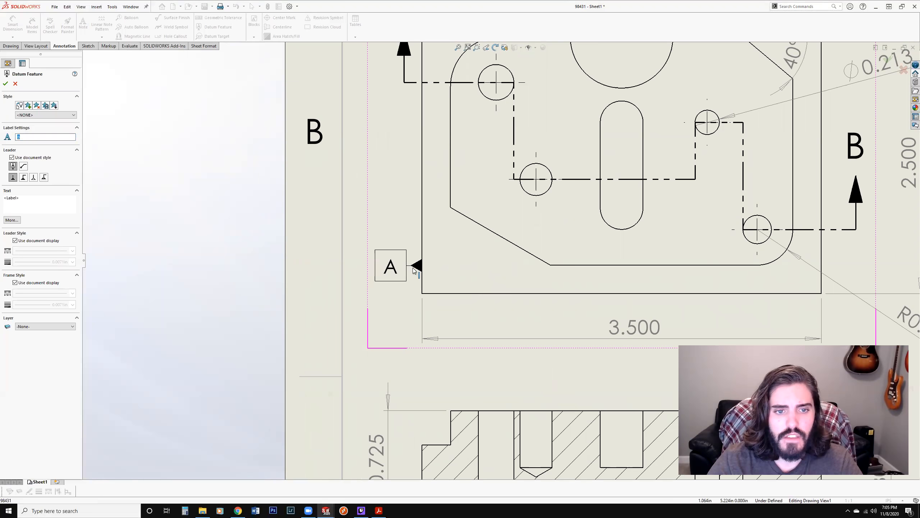
pyautogui.click(454, 294)
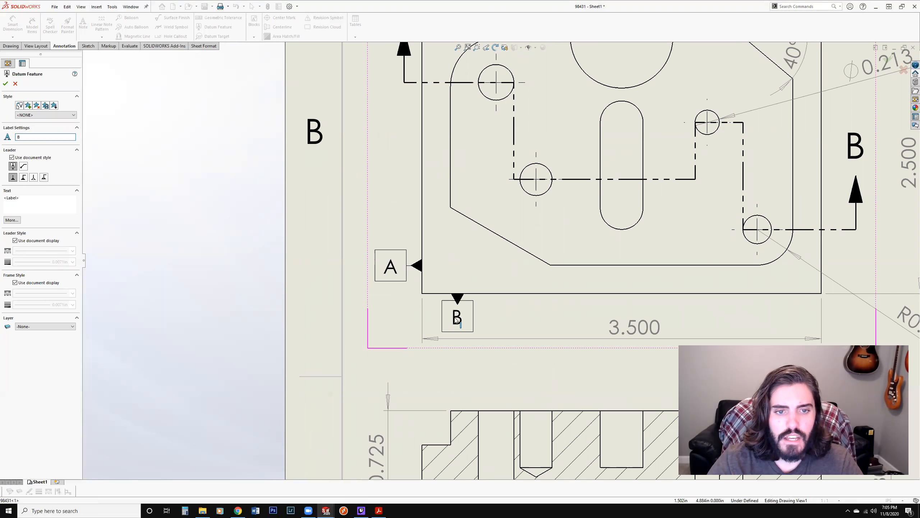
pyautogui.click(514, 312)
pyautogui.press('Escape')
# Move the overall width dimension farther below the top view to clear datum symbol B
pyautogui.scroll(2, 504, 257)
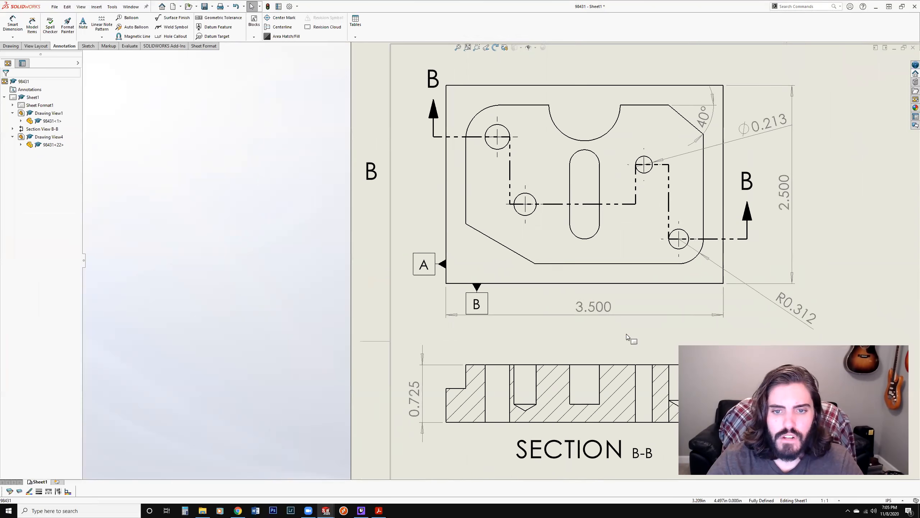
pyautogui.scroll(-2, 612, 322)
pyautogui.click(584, 319)
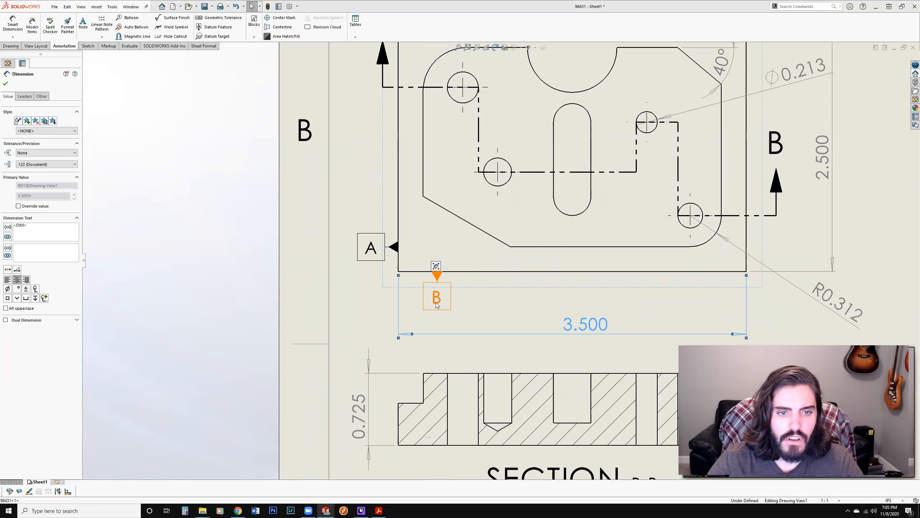
# Move datum symbol B slightly farther below the block's bottom edge in the top view
pyautogui.moveTo(435, 312); pyautogui.dragTo(435, 322)
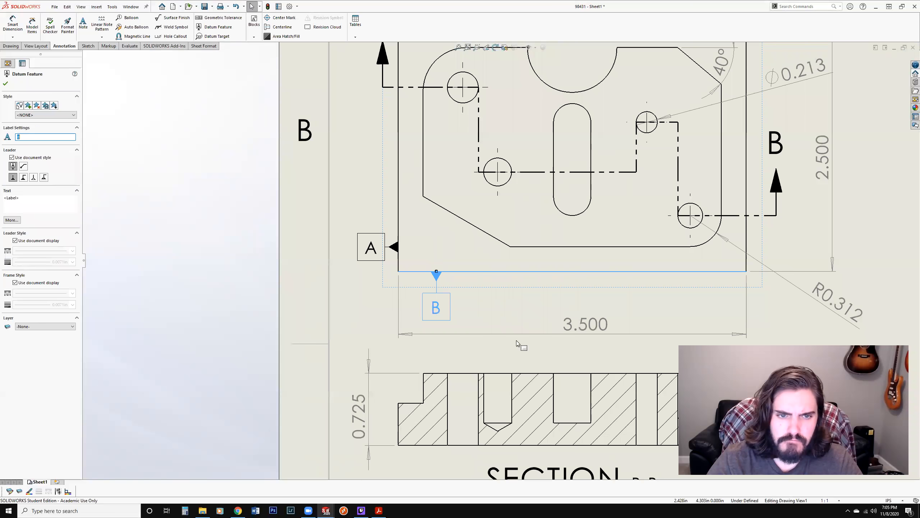
pyautogui.click(497, 348)
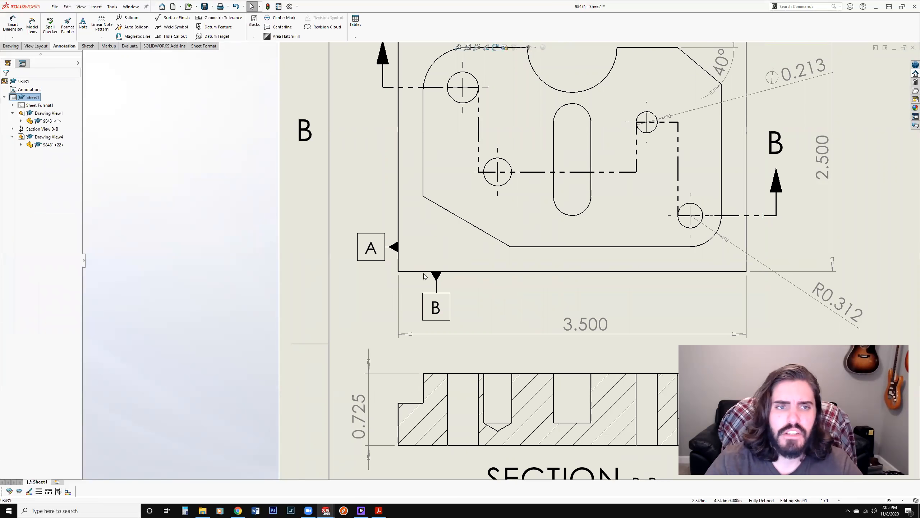
pyautogui.scroll(2, 479, 260)
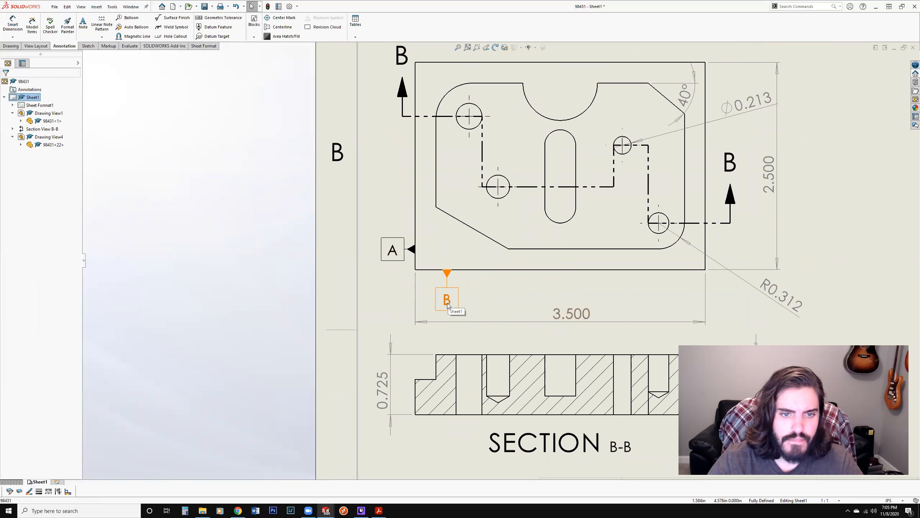
# Check the datum labels on the NIMS print in Adobe Reader and try relabeling the drawing's left-edge datum as F
pyautogui.click(379, 510)
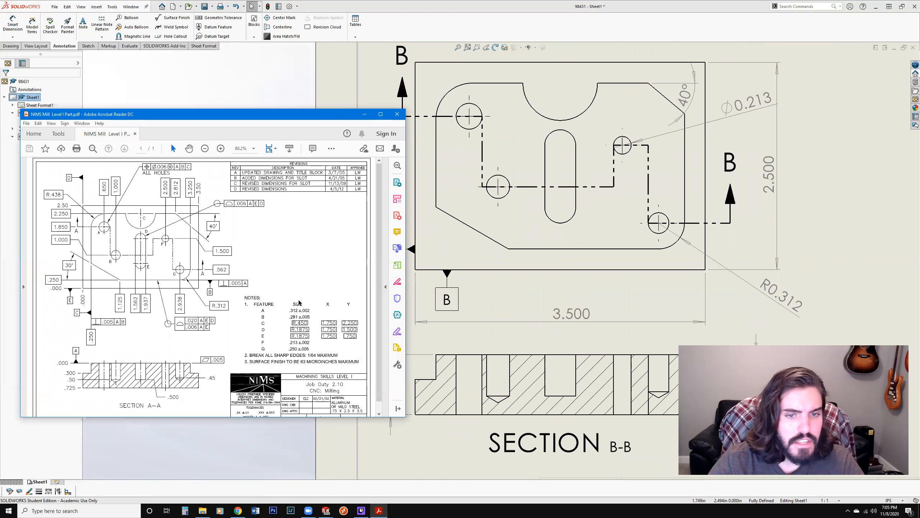
pyautogui.click(507, 291)
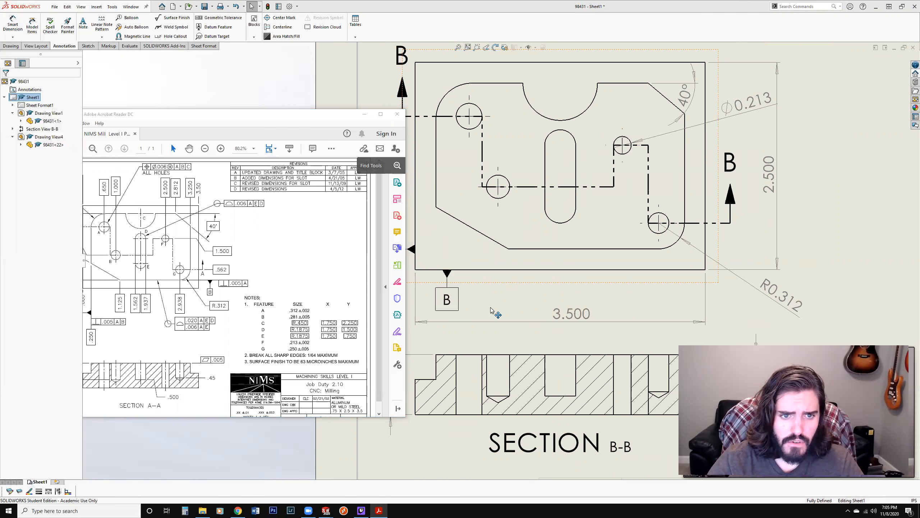
pyautogui.click(368, 251)
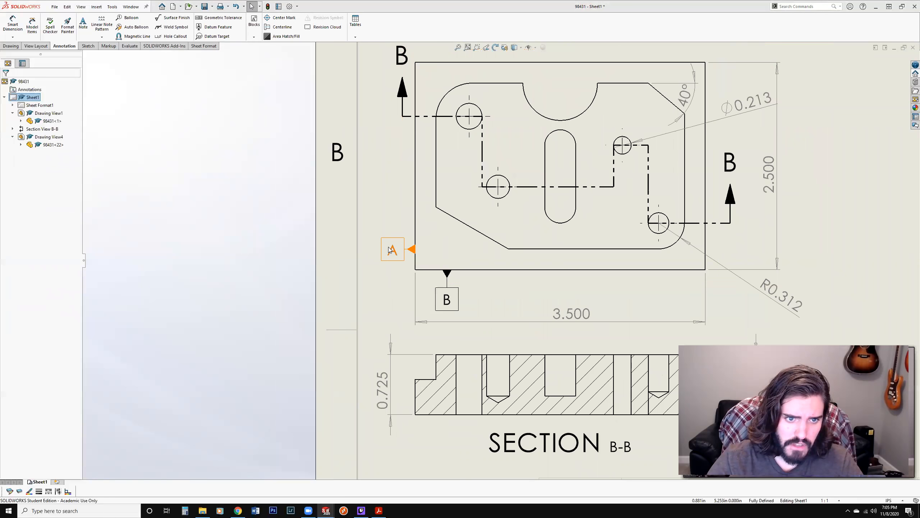
pyautogui.click(390, 250)
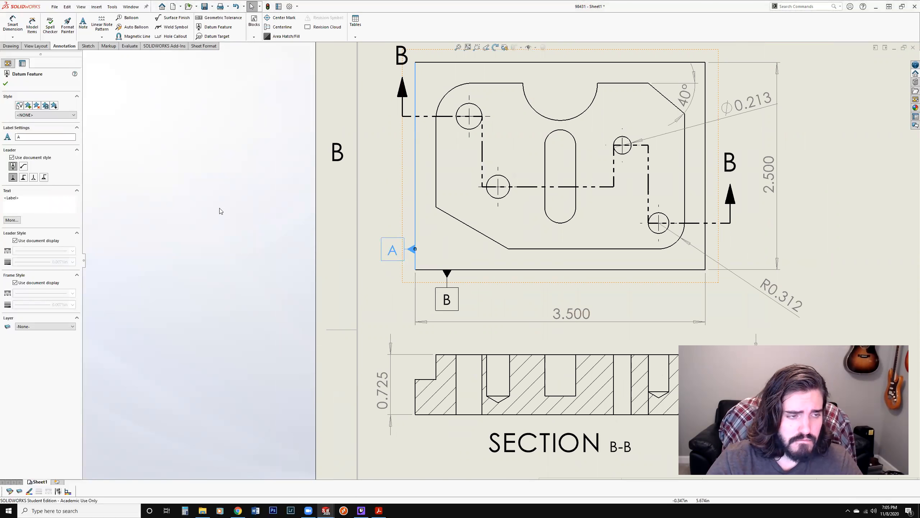
pyautogui.moveTo(30, 138); pyautogui.dragTo(1, 137)
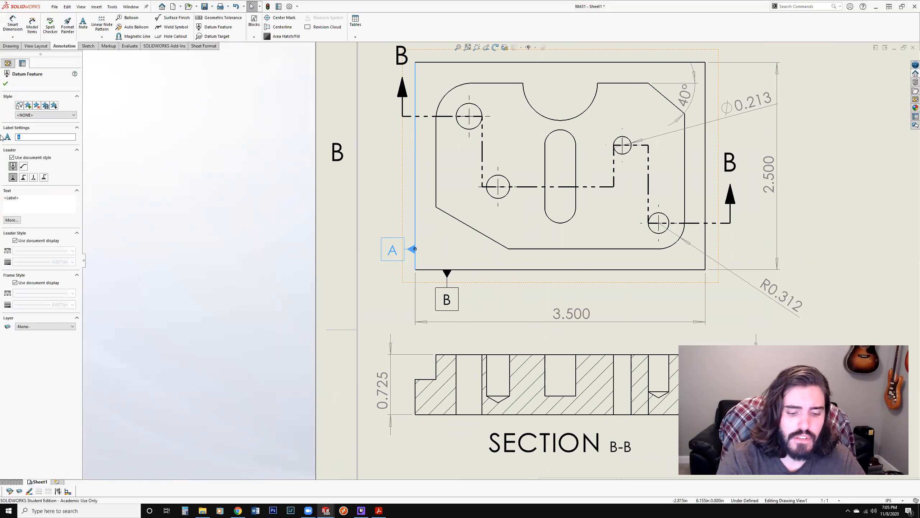
pyautogui.write('FA')
pyautogui.press('BackSpace')
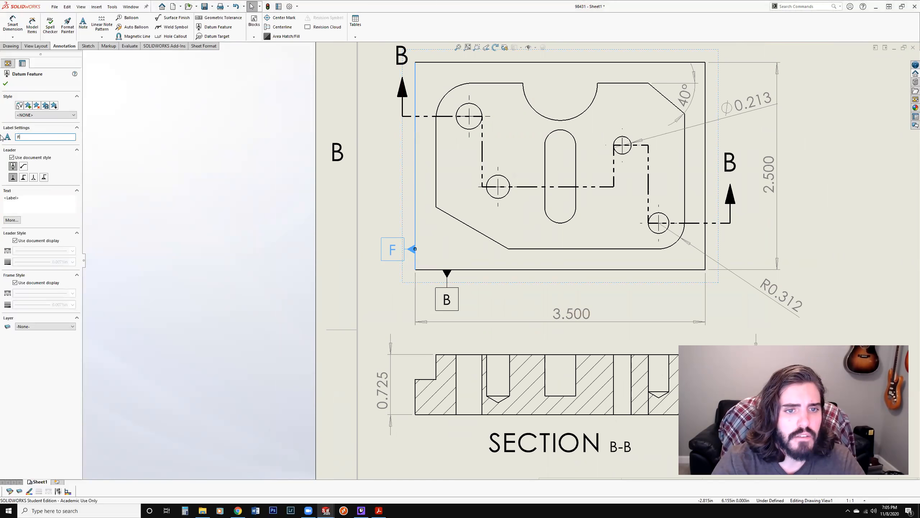
pyautogui.click(6, 83)
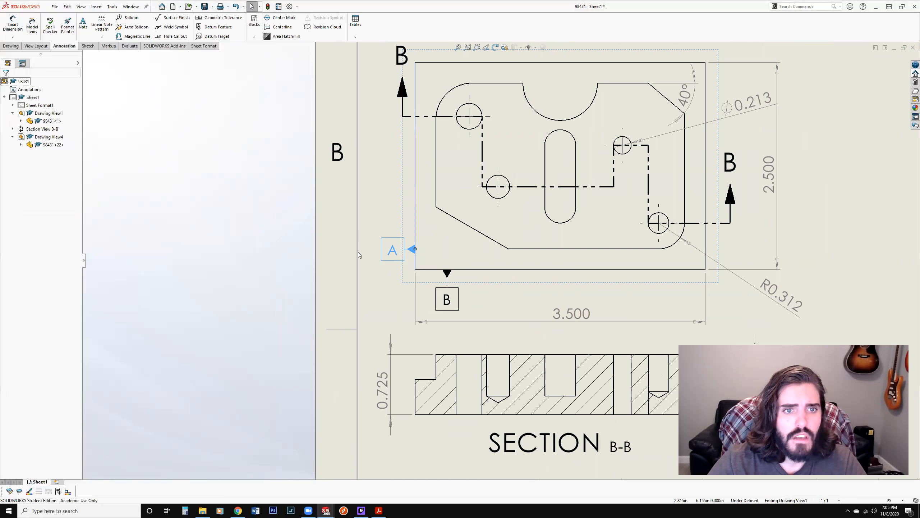
# Relabel the stepped section line and its section view with the letter A
pyautogui.scroll(3, 415, 104)
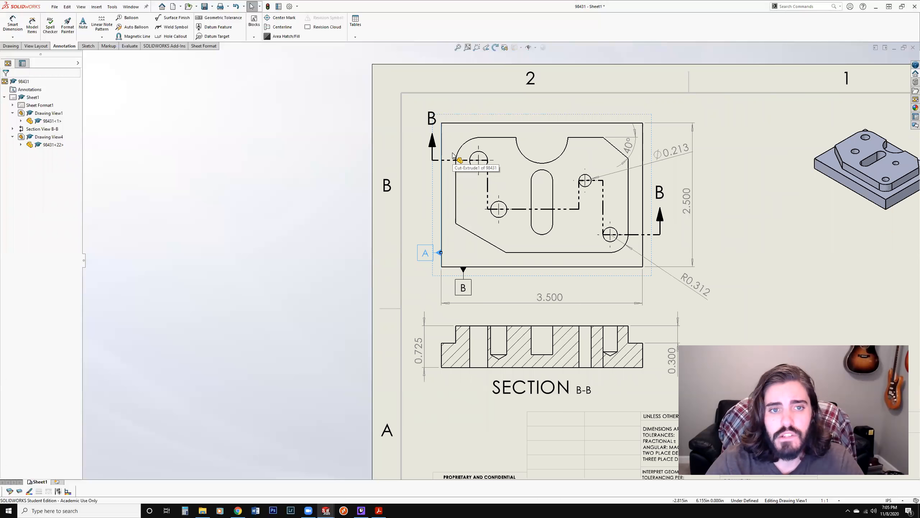
pyautogui.click(431, 120)
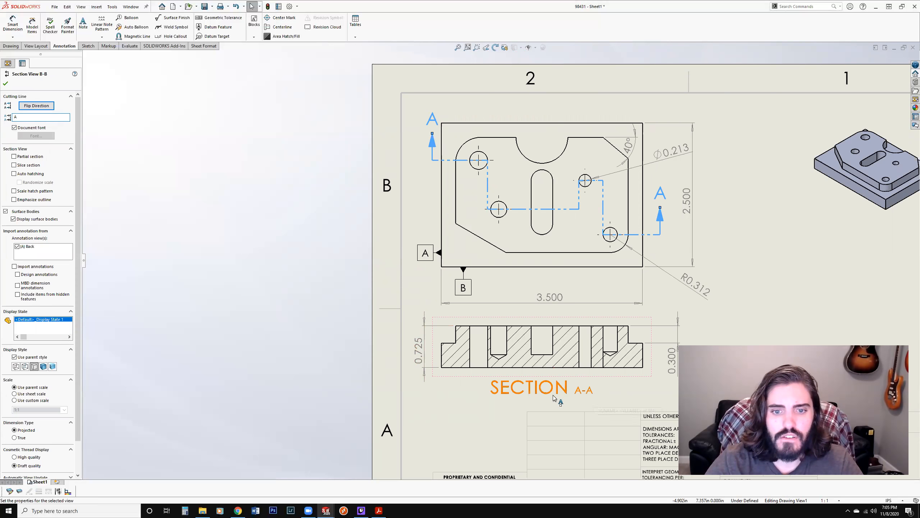
pyautogui.click(595, 402)
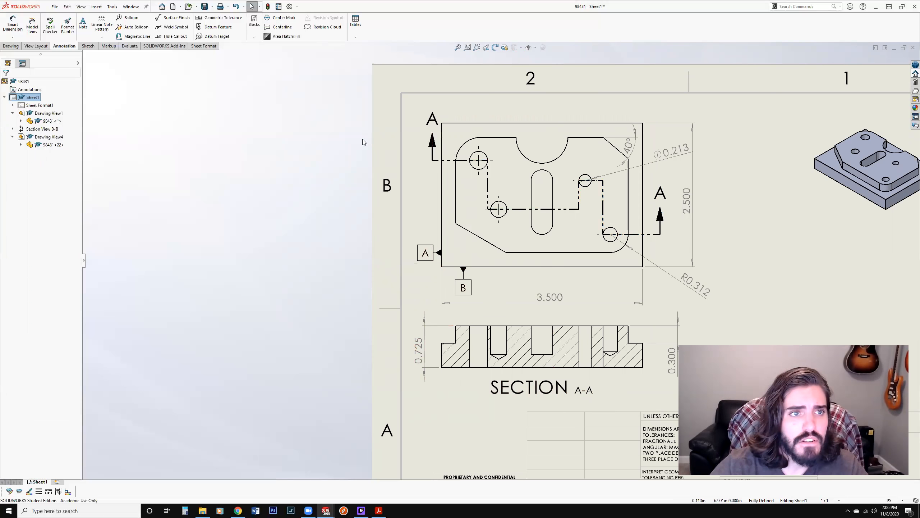
# Create a perpendicularity feature control frame with tolerance .005, primary datum A and secondary datum B, and place it below the top view
pyautogui.click(217, 19)
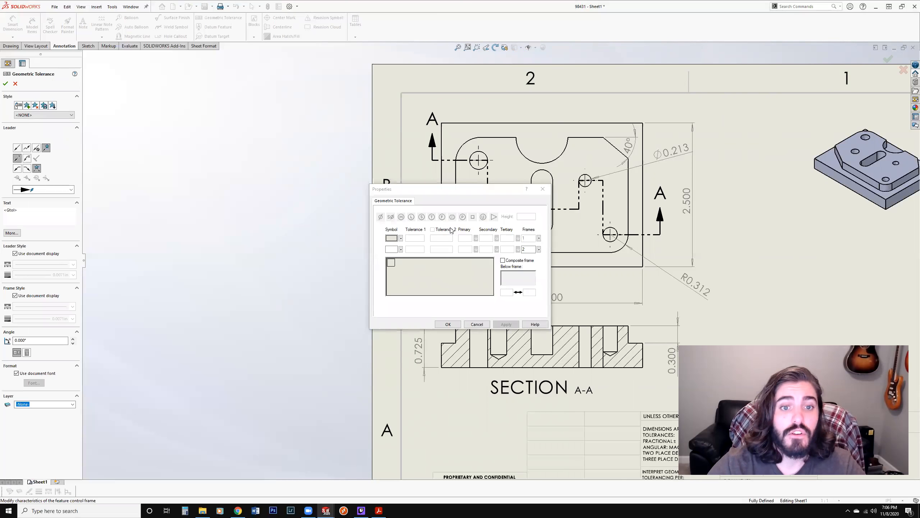
pyautogui.click(401, 238)
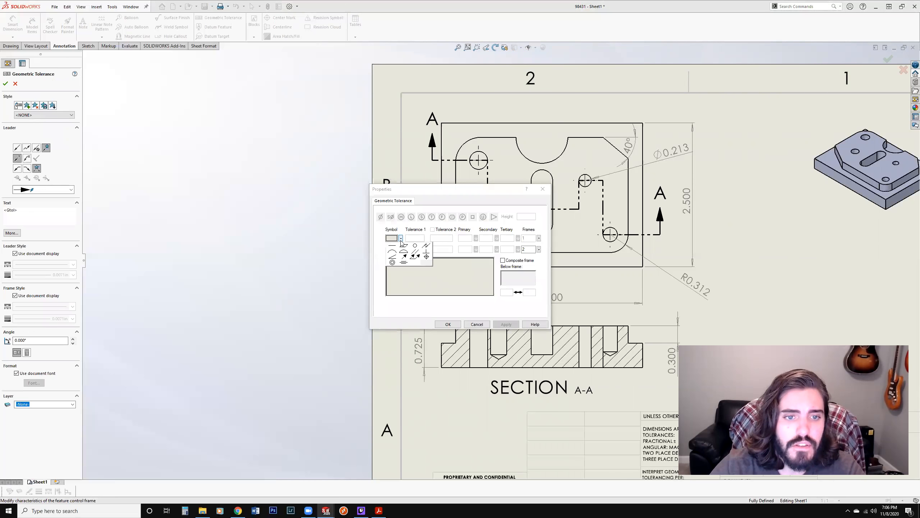
pyautogui.click(426, 251)
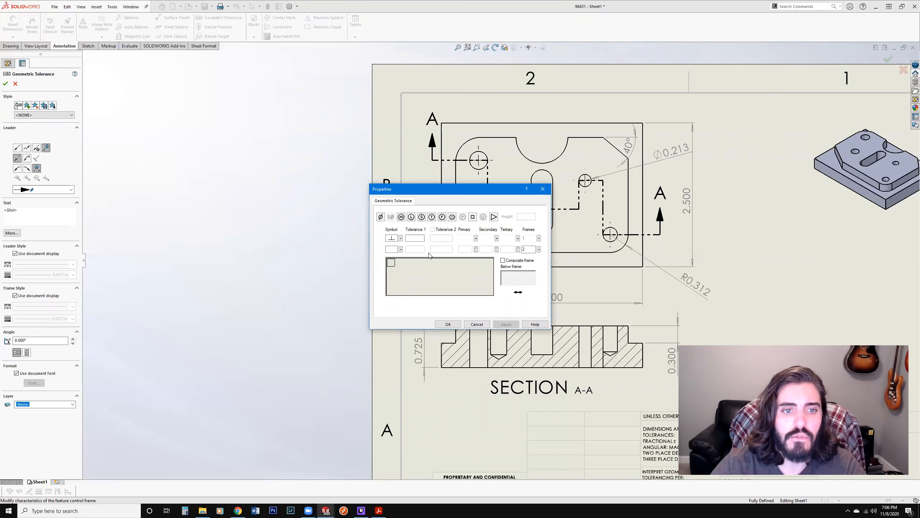
pyautogui.click(464, 238)
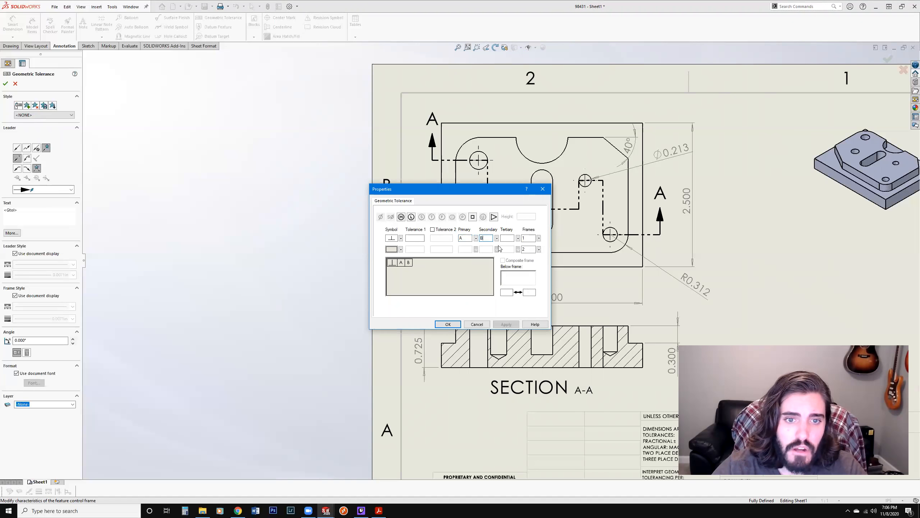
pyautogui.click(417, 239)
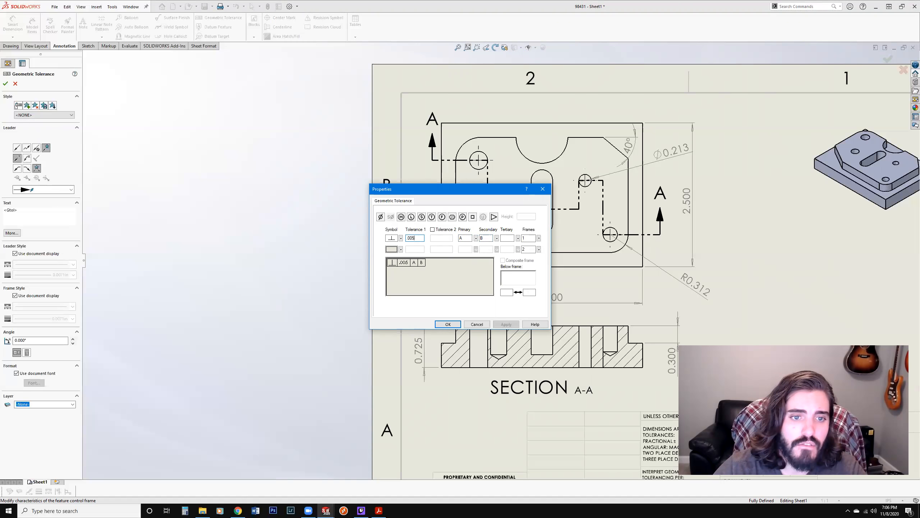
pyautogui.click(448, 324)
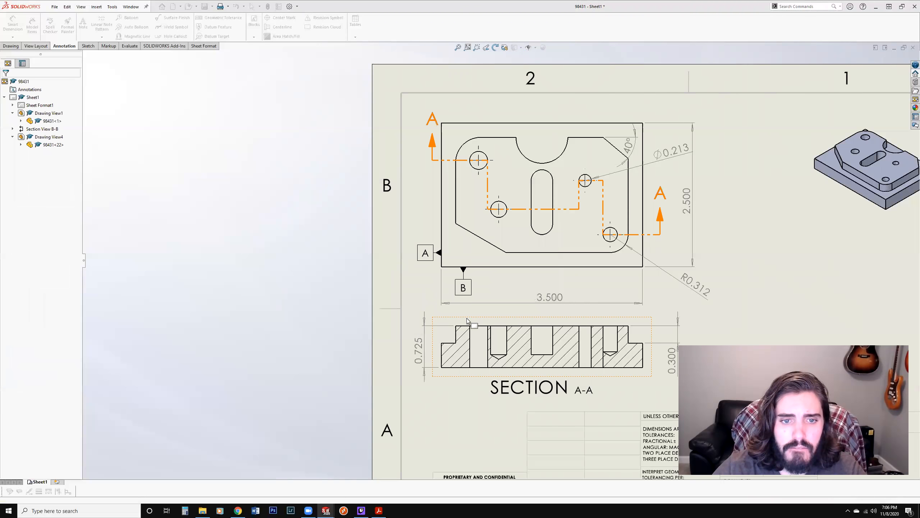
pyautogui.scroll(3, 523, 329)
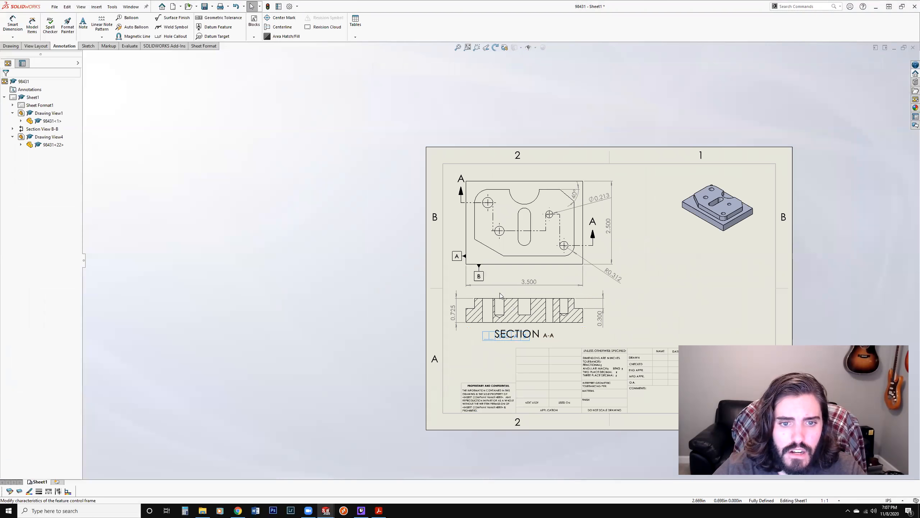
pyautogui.click(534, 280)
pyautogui.moveTo(536, 264); pyautogui.dragTo(528, 264)
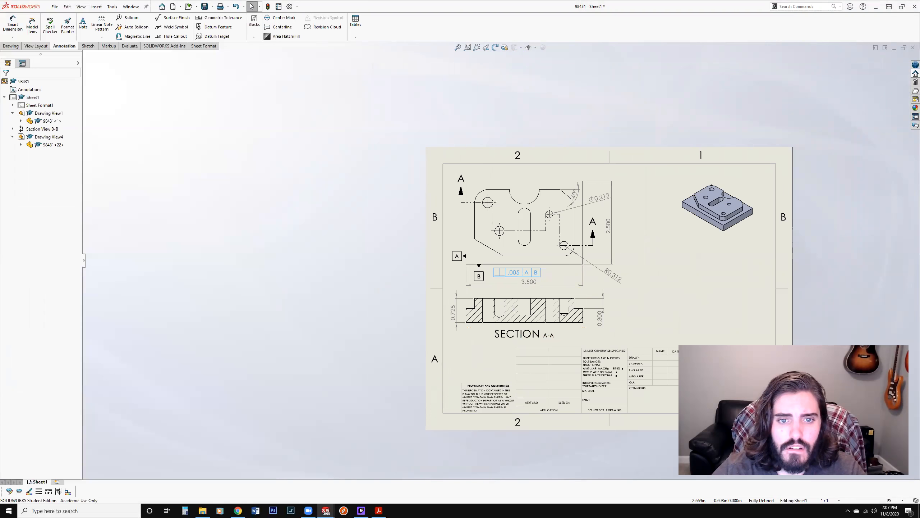
# Move the overall width dimension lower and position the perpendicularity frame beside datum symbol B, above that dimension
pyautogui.scroll(-5, 532, 247)
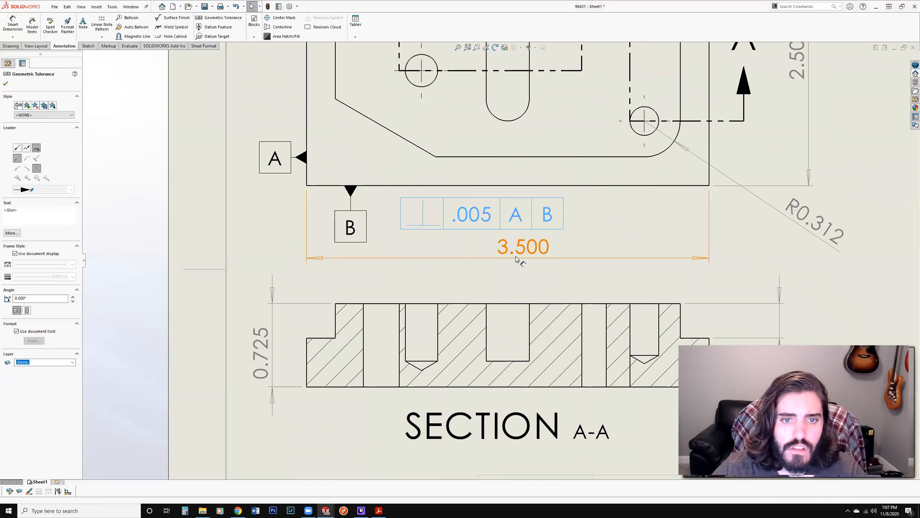
pyautogui.moveTo(515, 250); pyautogui.dragTo(521, 270)
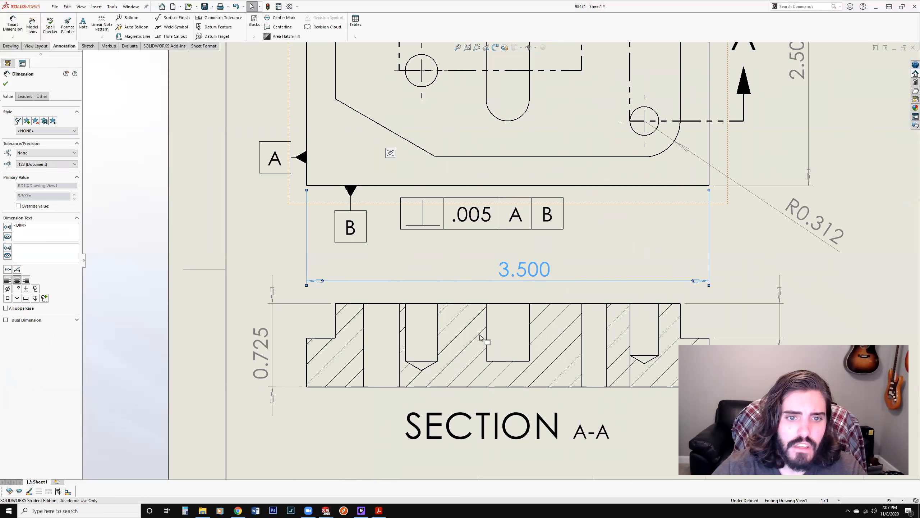
pyautogui.scroll(4, 480, 285)
pyautogui.moveTo(475, 241); pyautogui.dragTo(449, 358)
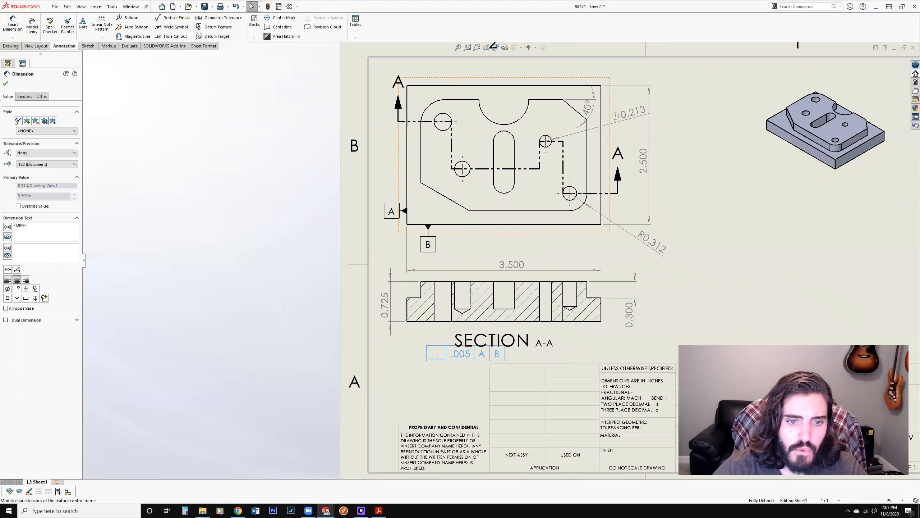
pyautogui.moveTo(446, 406); pyautogui.dragTo(434, 481)
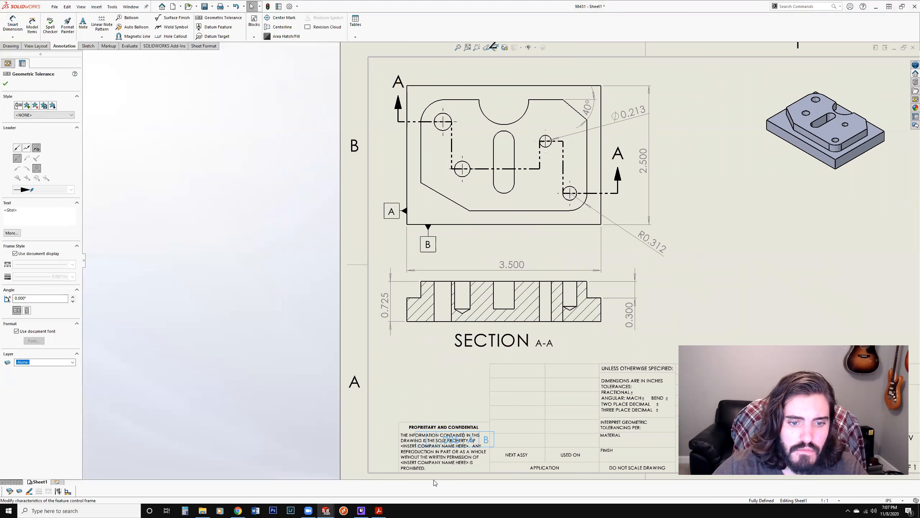
pyautogui.scroll(3, 516, 416)
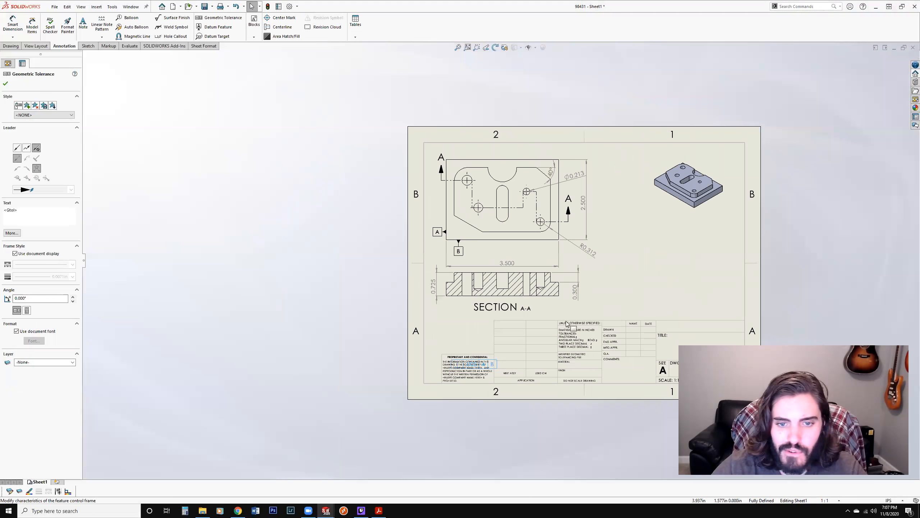
pyautogui.moveTo(505, 364); pyautogui.dragTo(513, 251)
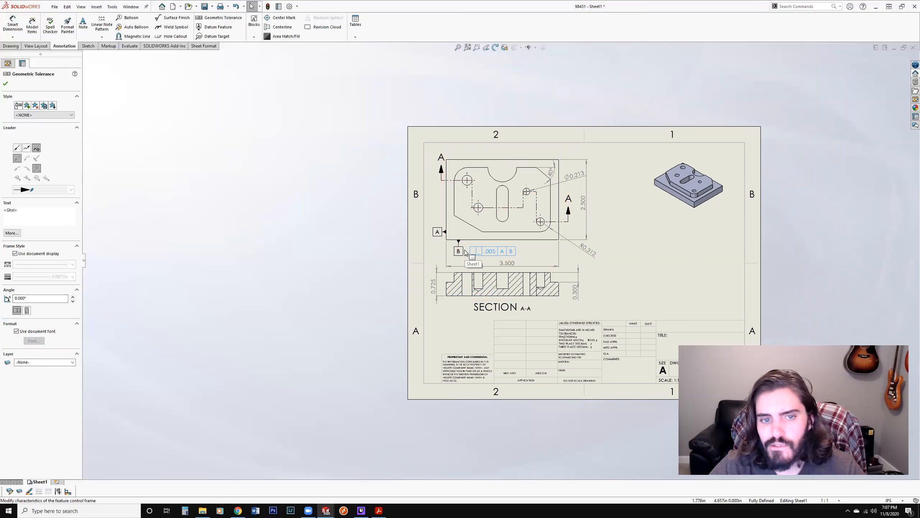
pyautogui.click(665, 259)
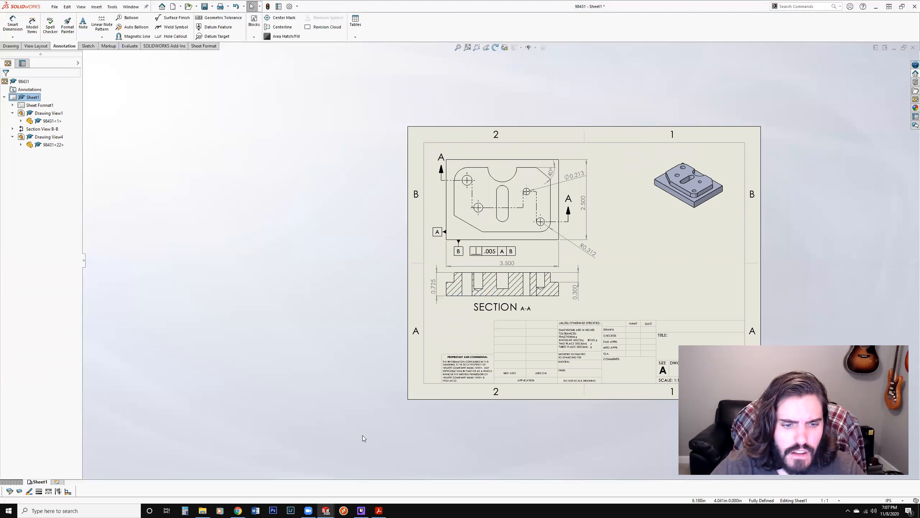
# Check the NIMS print in Adobe Reader and move the drawing's isometric view lower and closer to the top view
pyautogui.click(379, 510)
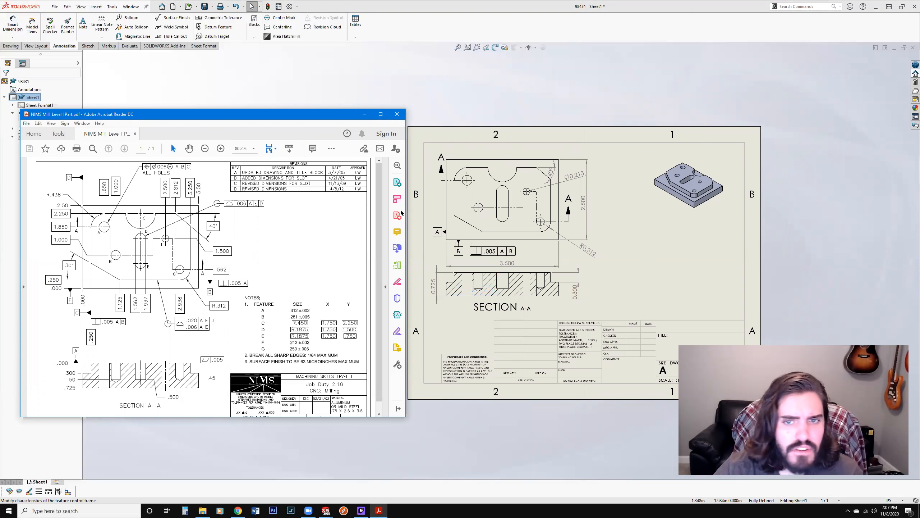
pyautogui.click(664, 230)
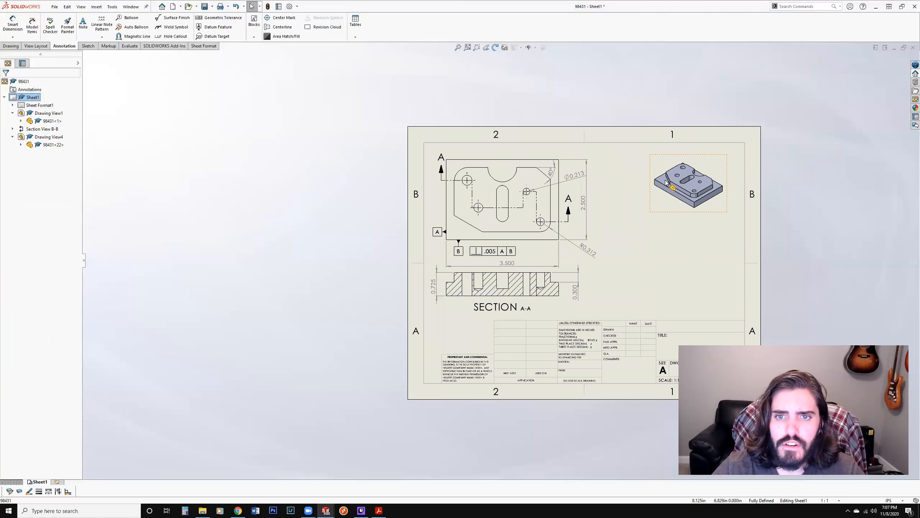
pyautogui.moveTo(666, 182); pyautogui.dragTo(630, 195)
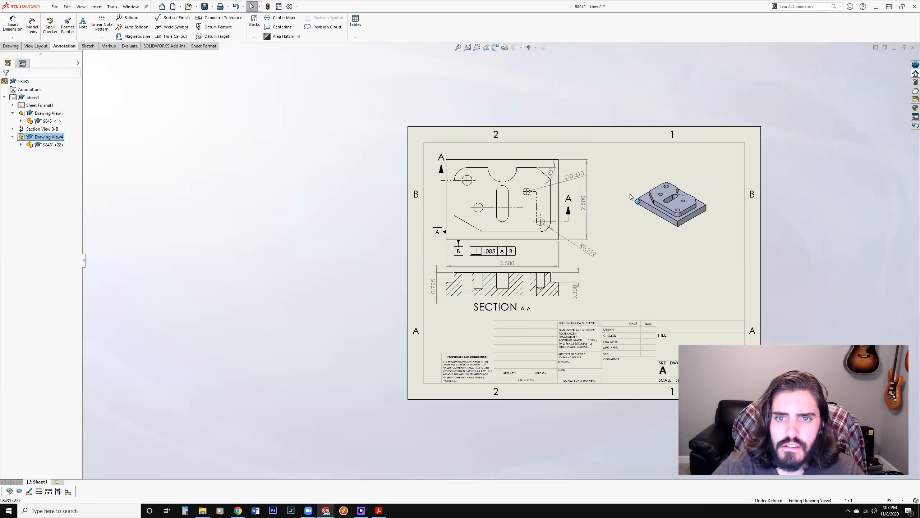
pyautogui.click(693, 203)
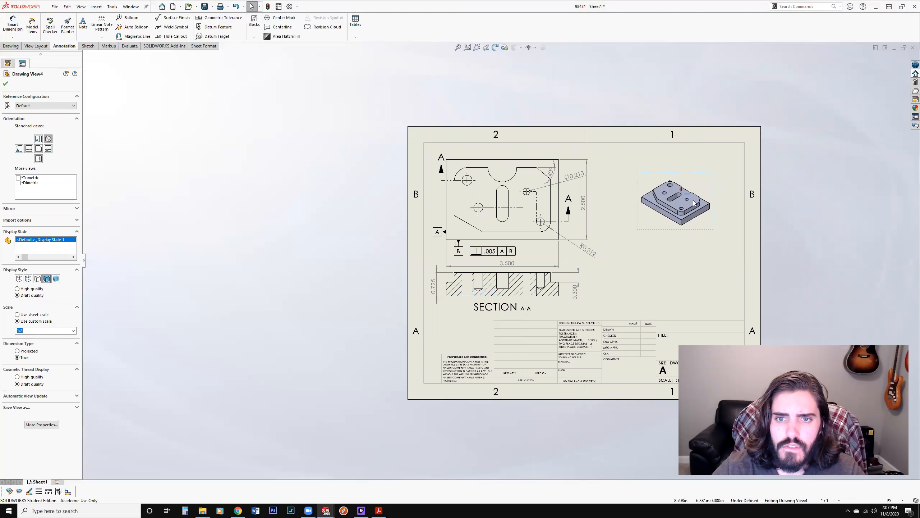
pyautogui.moveTo(655, 177); pyautogui.dragTo(643, 198)
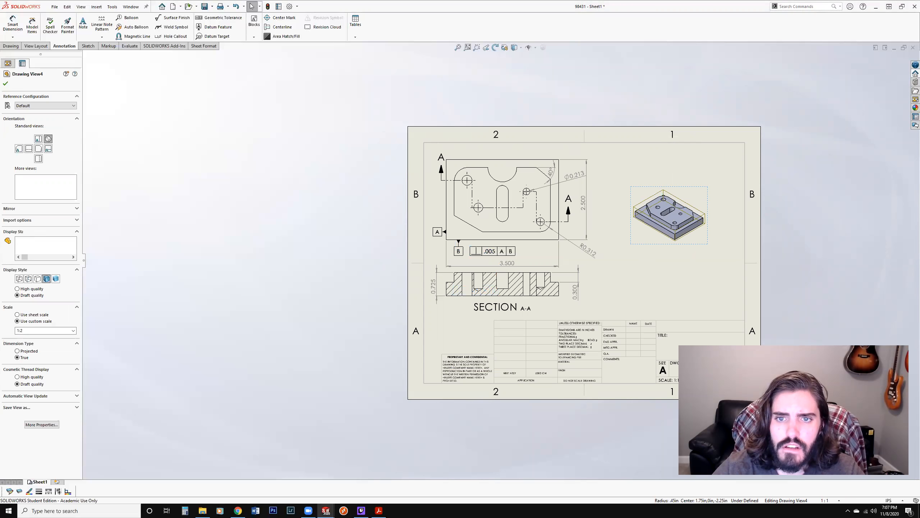
pyautogui.click(787, 226)
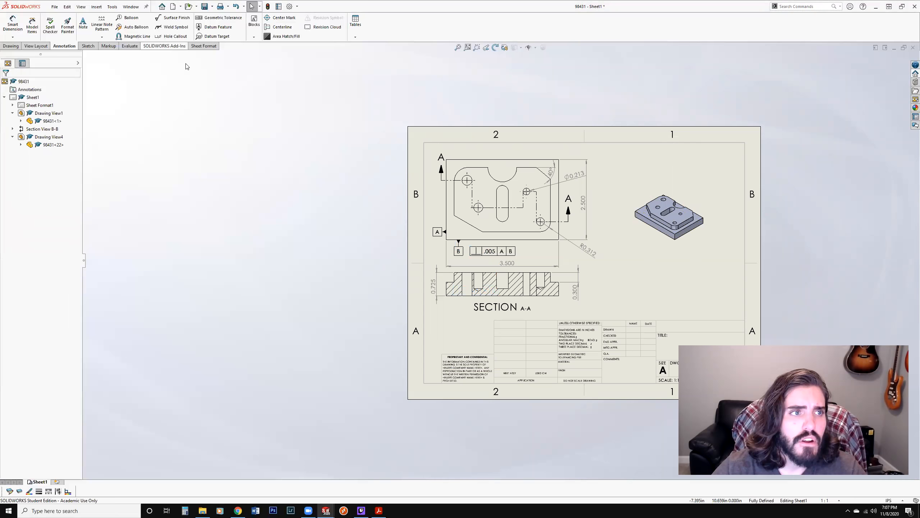
# Insert a revision table from the standard revision block template in the sheet's upper-right corner and dismiss the auto-recover warning
pyautogui.click(356, 37)
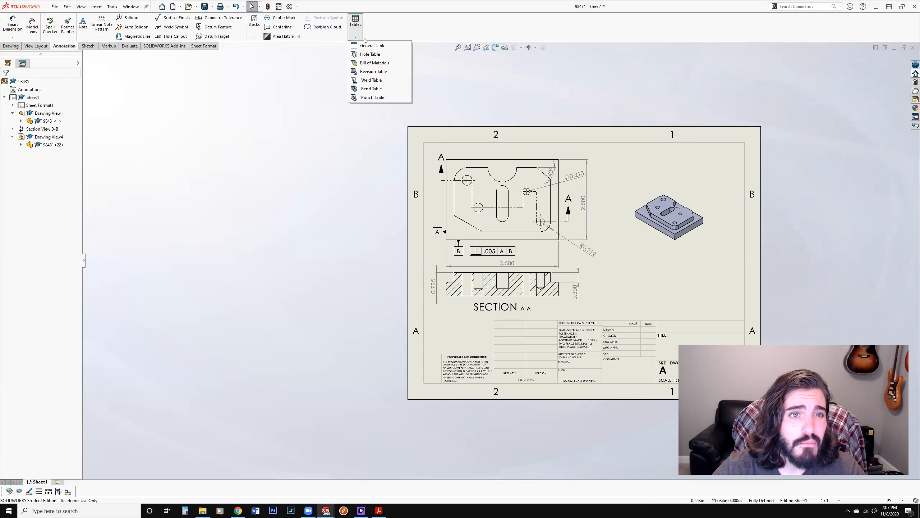
pyautogui.click(374, 71)
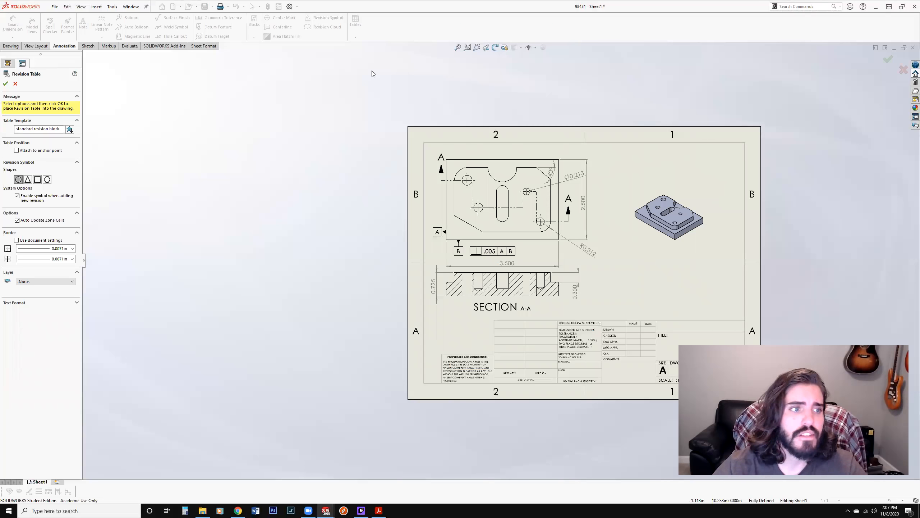
pyautogui.click(5, 84)
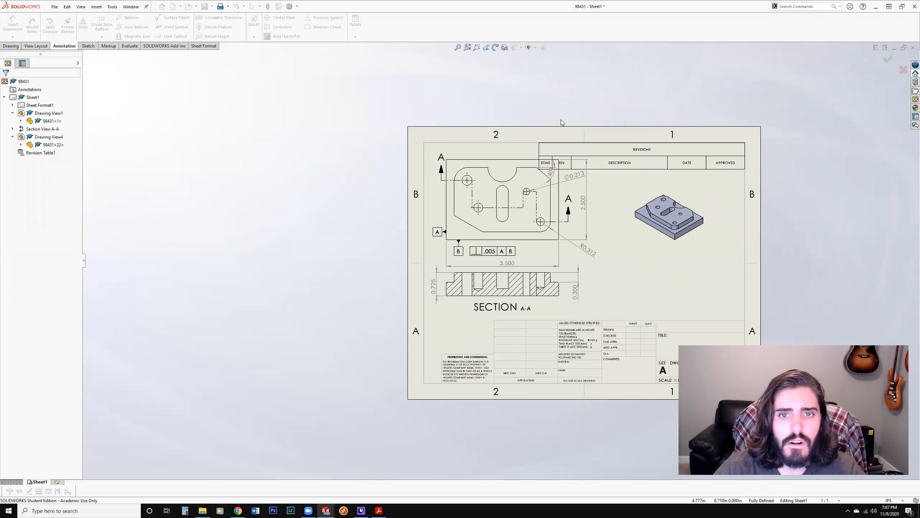
pyautogui.click(652, 164)
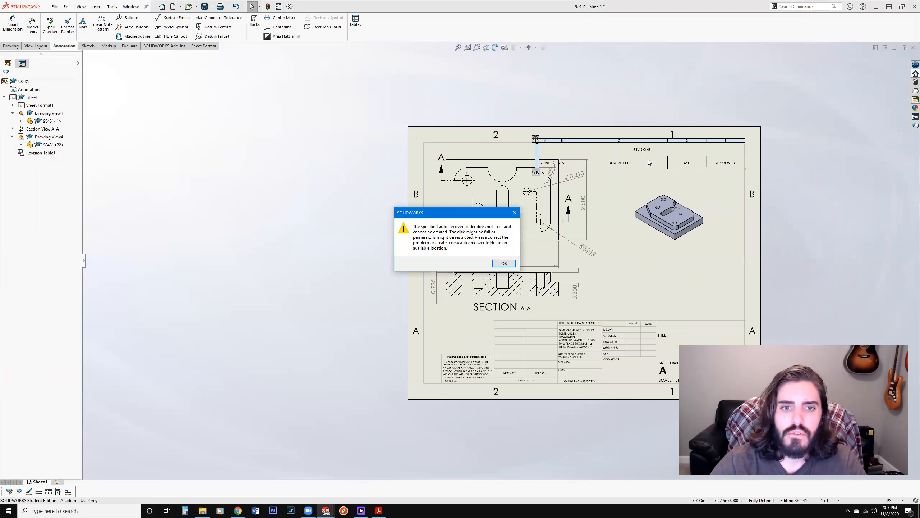
pyautogui.click(506, 264)
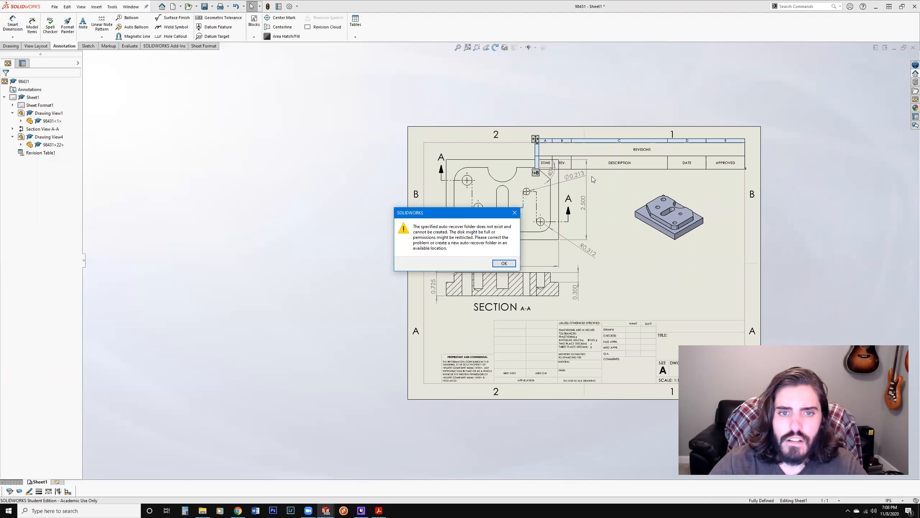
pyautogui.click(504, 263)
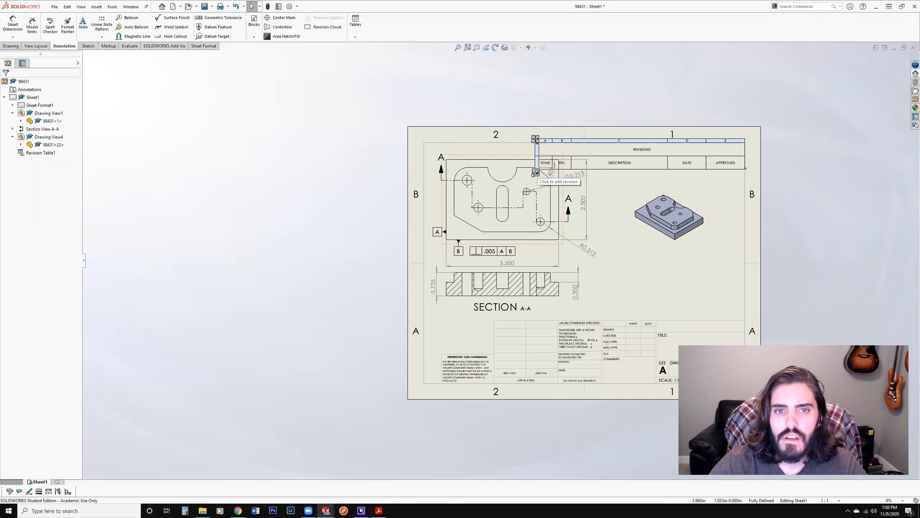
# Shrink the revision table from its lower-left corner so that it clears the top view and its dimensions
pyautogui.moveTo(535, 172); pyautogui.dragTo(597, 164)
pyautogui.click(599, 162)
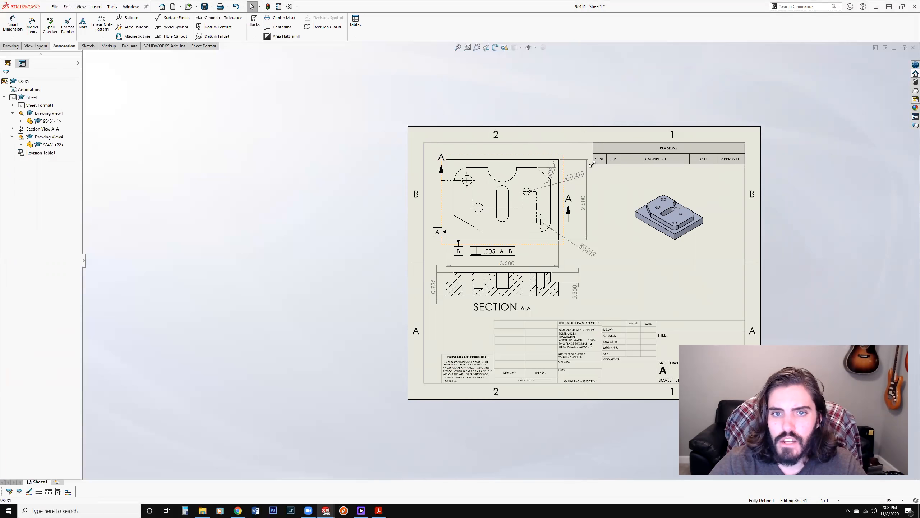
pyautogui.click(790, 193)
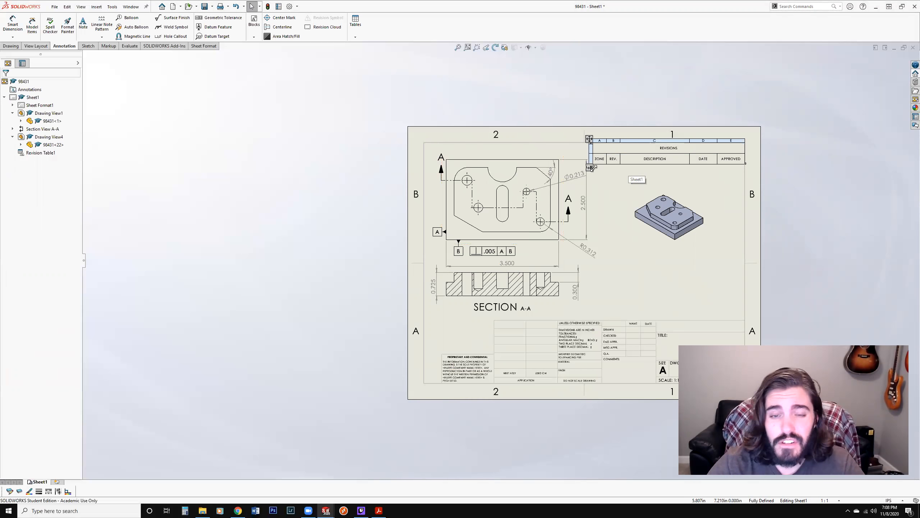
# Add a revision row to the table and attach its circular revision symbol to the upper edge of the top view
pyautogui.scroll(-3, 579, 182)
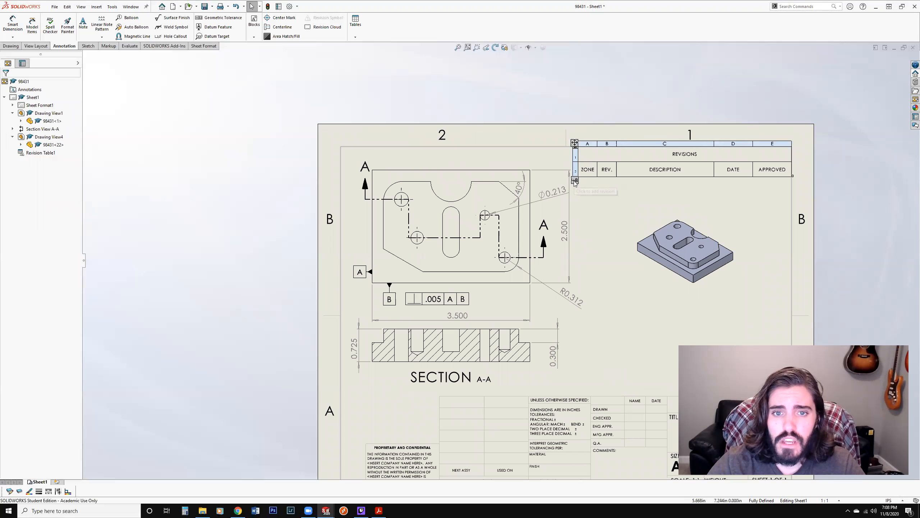
pyautogui.click(576, 183)
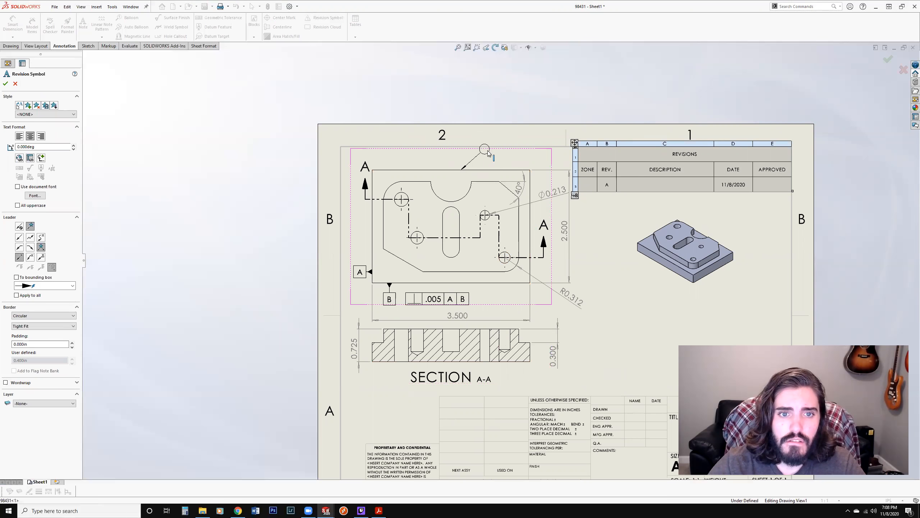
pyautogui.click(478, 158)
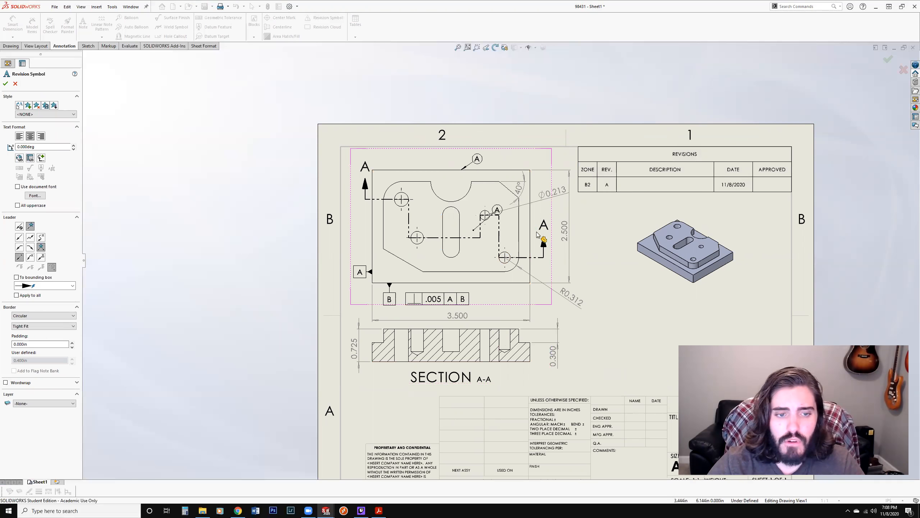
pyautogui.press('Escape')
pyautogui.click(630, 191)
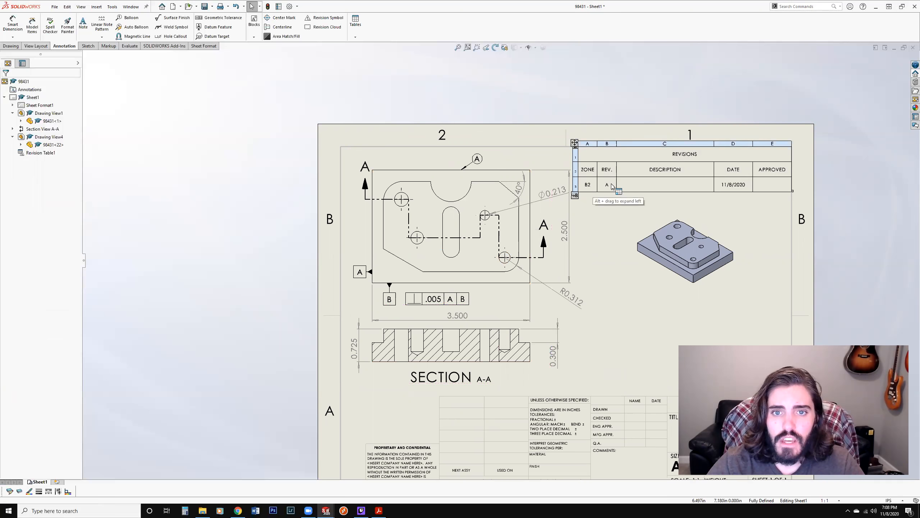
# Fill in the revision row with the description "Updated Surface Finish" and the approver's initials
pyautogui.doubleClick(648, 188)
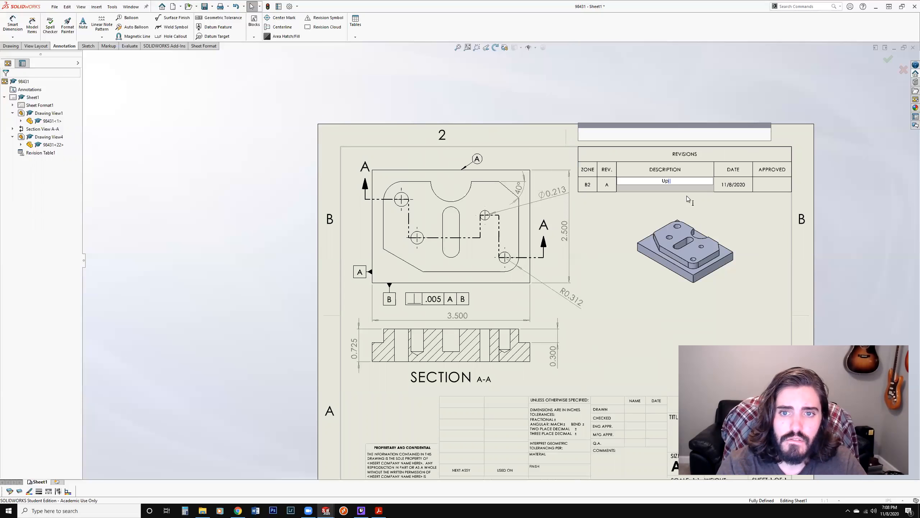
pyautogui.write('Surface ')
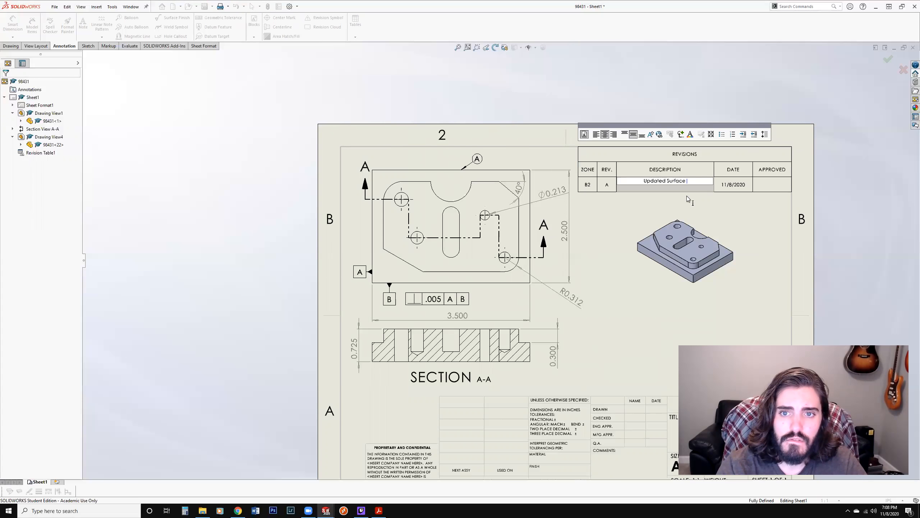
pyautogui.write('Finish')
pyautogui.click(764, 182)
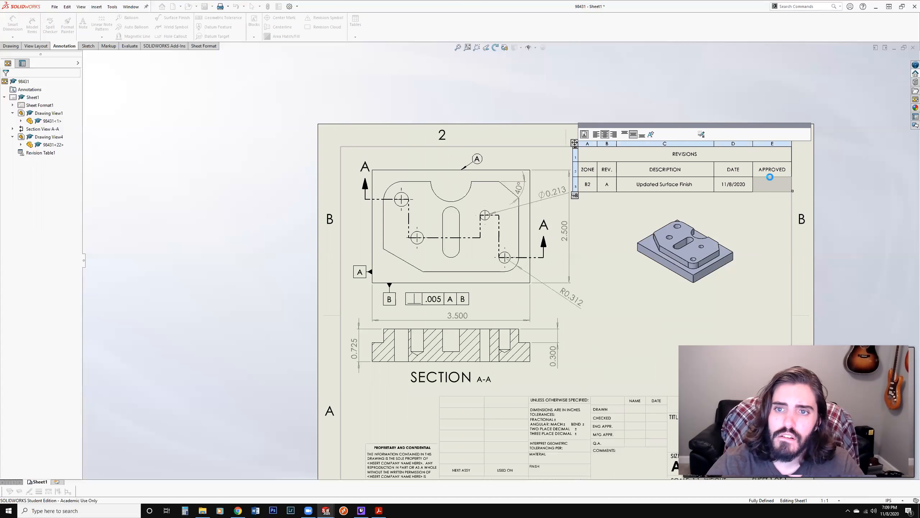
pyautogui.write('NV')
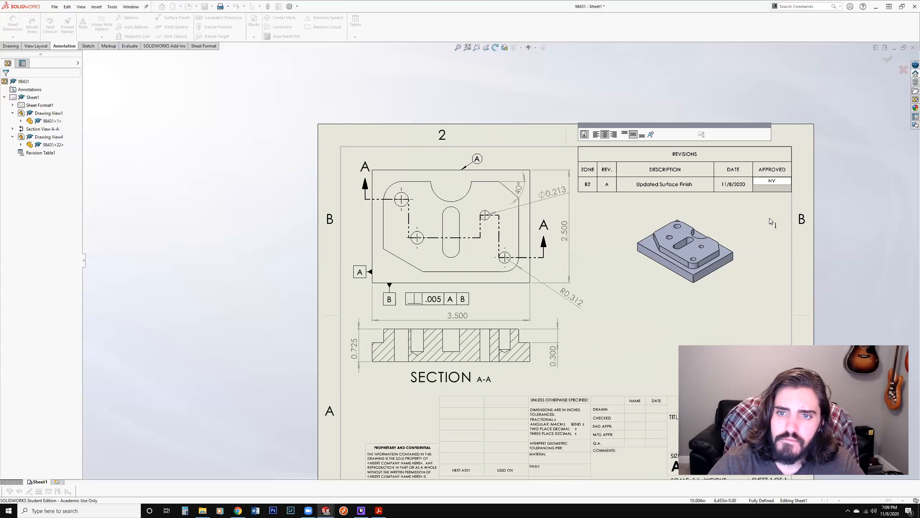
pyautogui.click(770, 218)
pyautogui.click(590, 184)
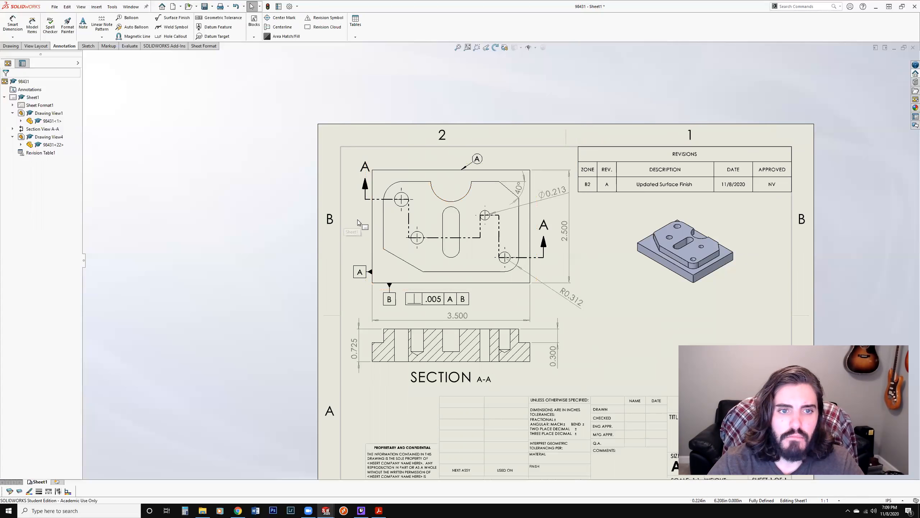
pyautogui.scroll(1, 503, 261)
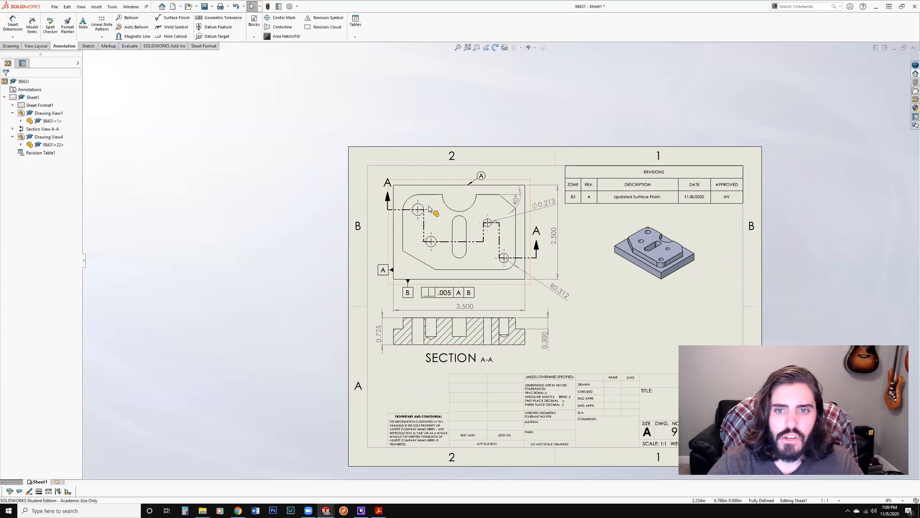
pyautogui.scroll(3, 507, 258)
pyautogui.scroll(-3, 544, 225)
pyautogui.scroll(-2, 543, 214)
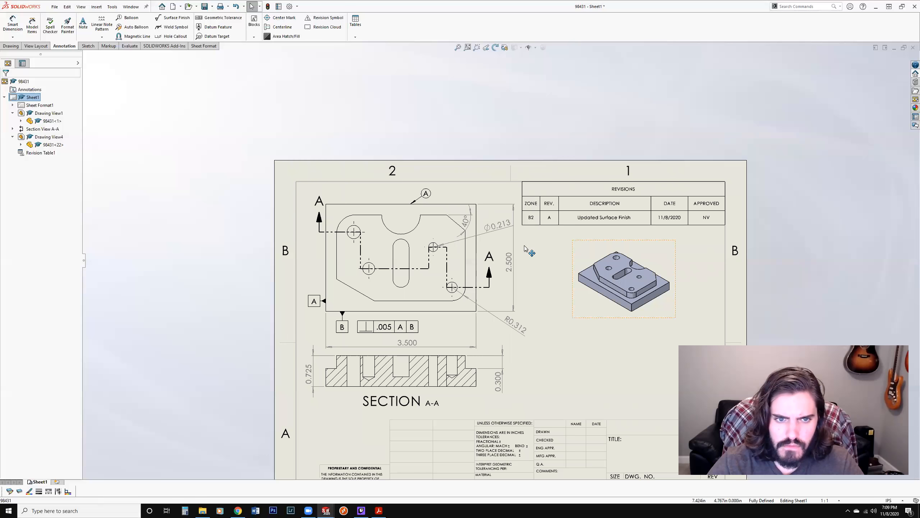
pyautogui.scroll(-3, 430, 201)
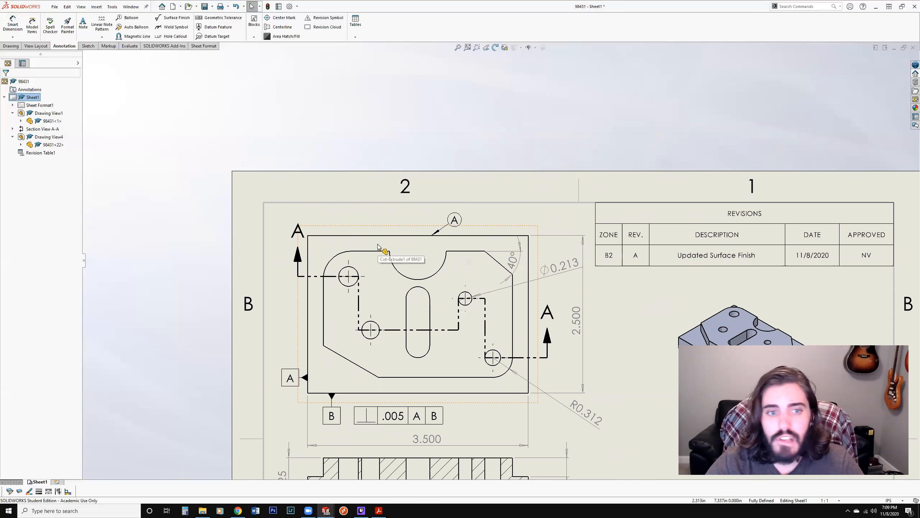
pyautogui.scroll(2, 500, 260)
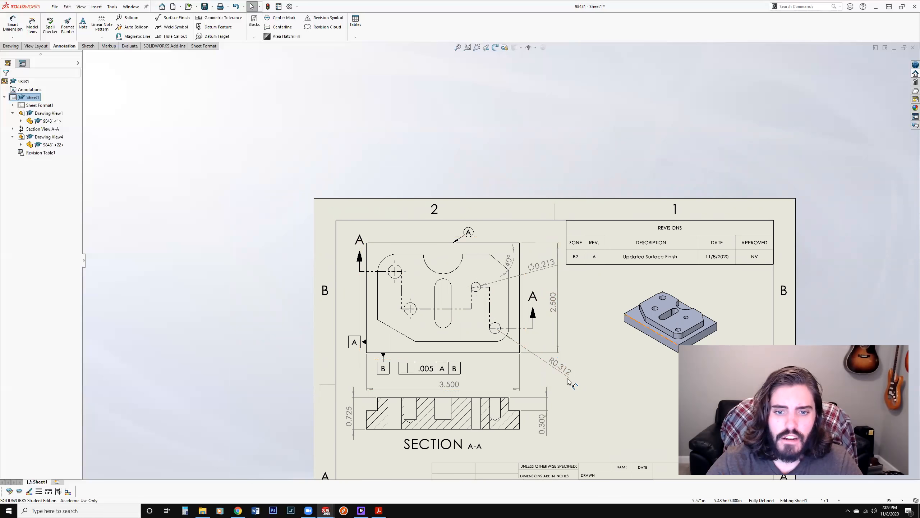
pyautogui.scroll(2, 583, 382)
# Create a detail view from a circle of about 0.67 in radius around the right end of section A-A, placing it below the isometric view
pyautogui.click(37, 46)
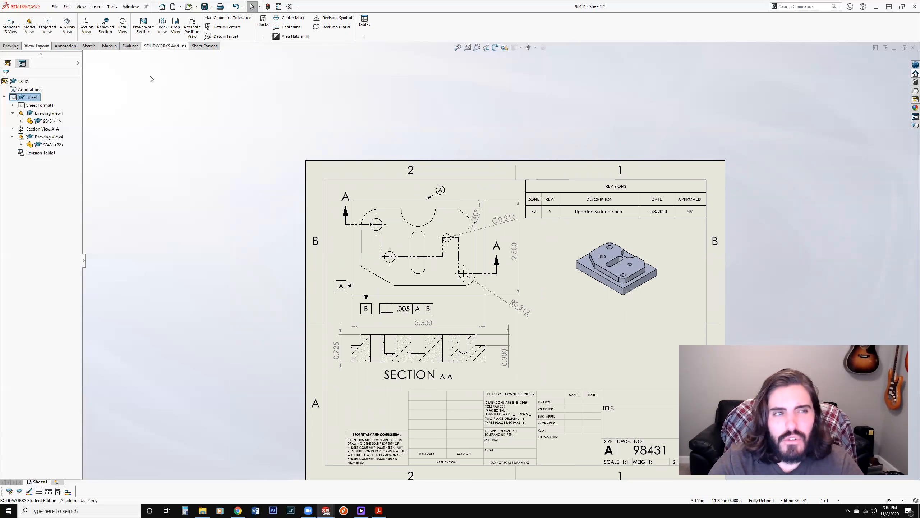
pyautogui.click(123, 35)
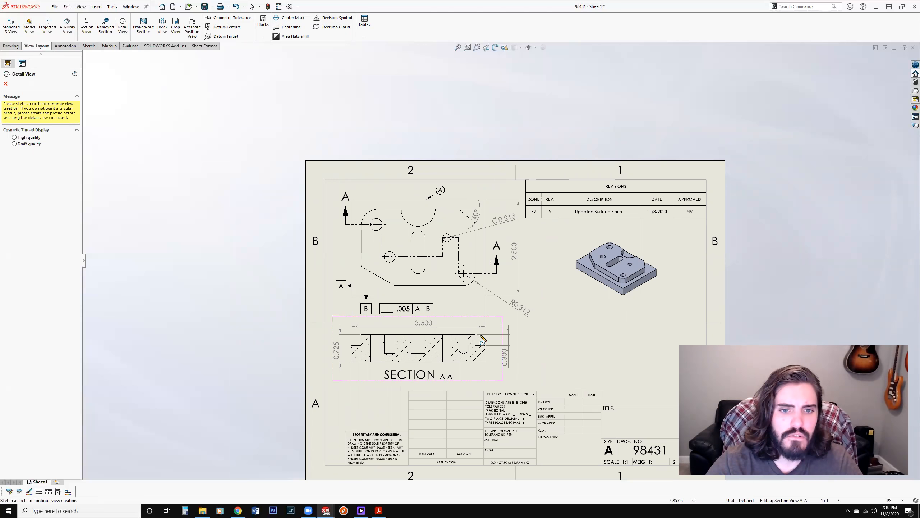
pyautogui.scroll(-5, 482, 341)
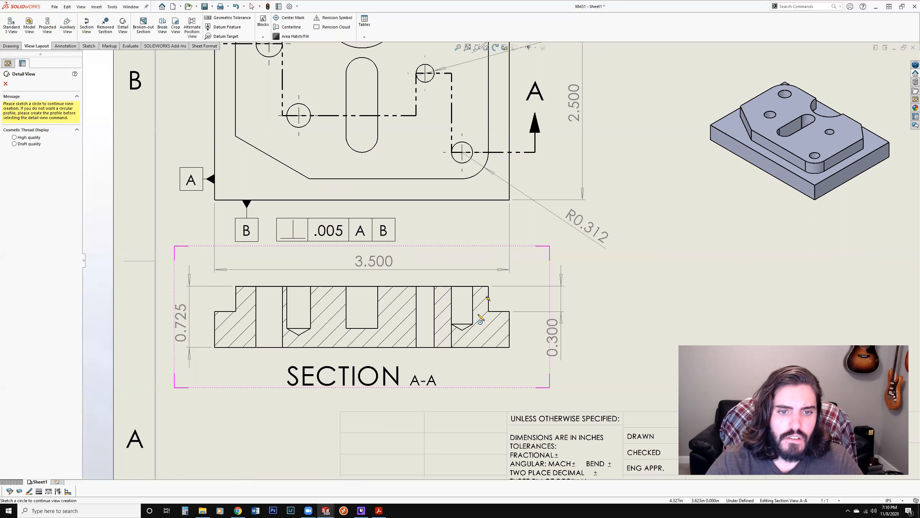
pyautogui.click(478, 313)
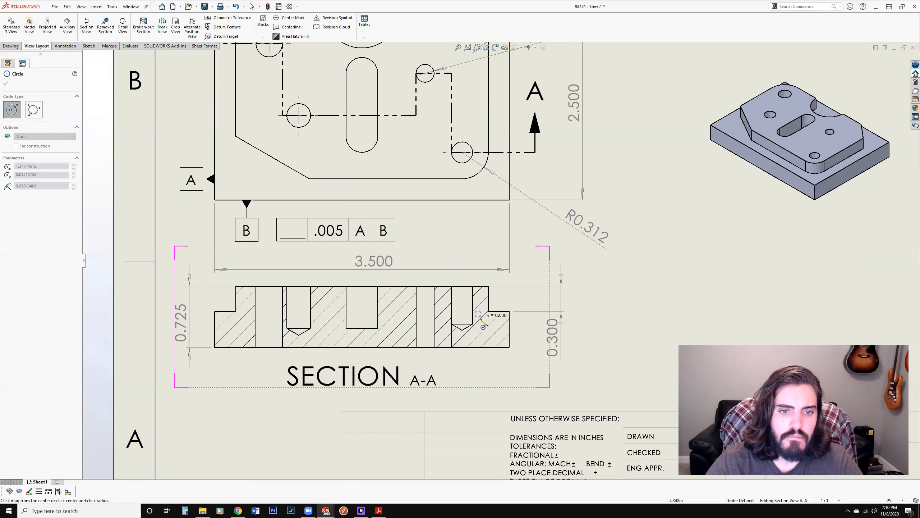
pyautogui.click(520, 360)
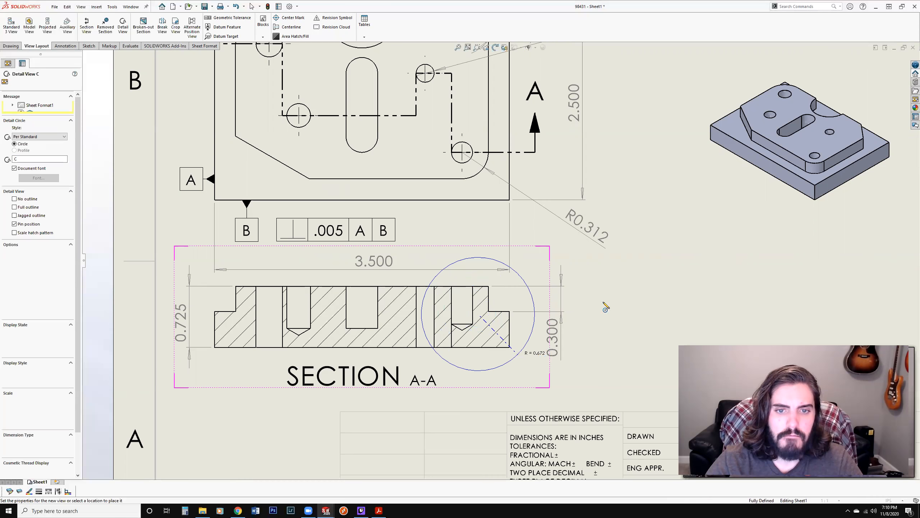
pyautogui.scroll(5, 616, 290)
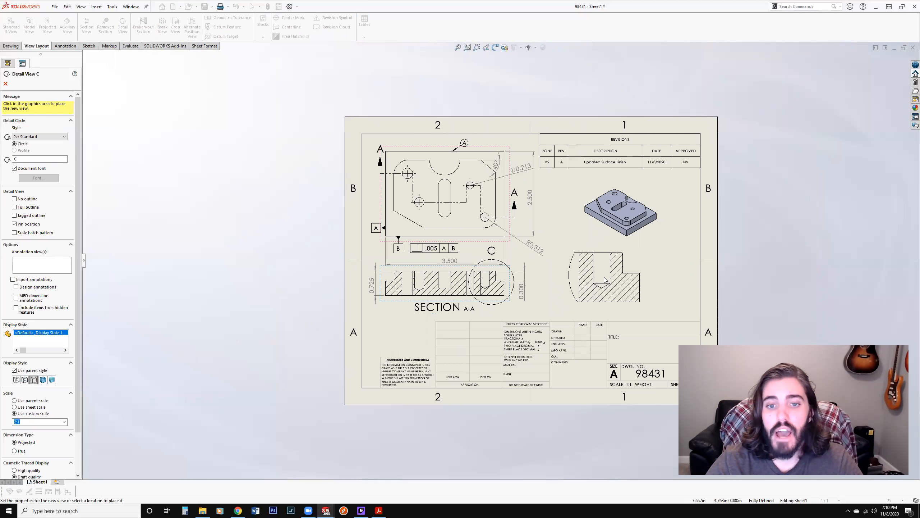
pyautogui.click(598, 276)
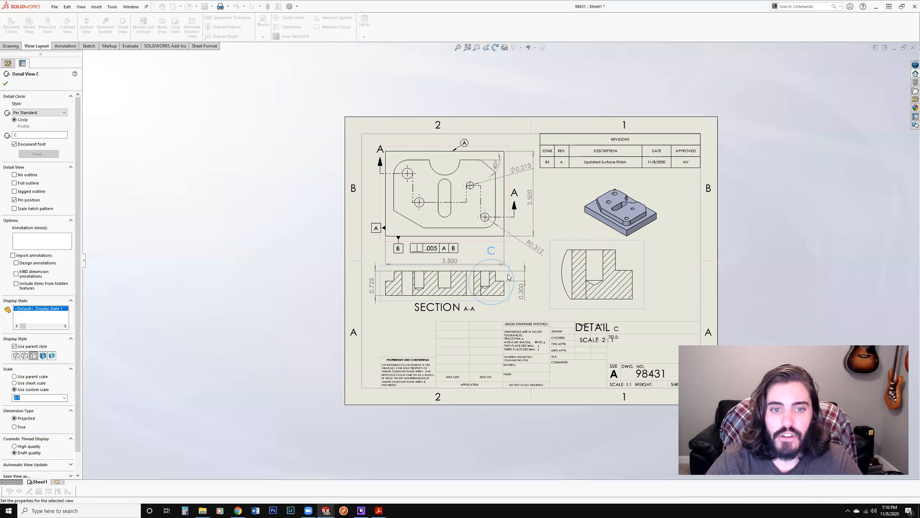
# Move the detail circle's letter C to the upper right of the circle and shift the section A-A label slightly lower
pyautogui.scroll(-4, 477, 275)
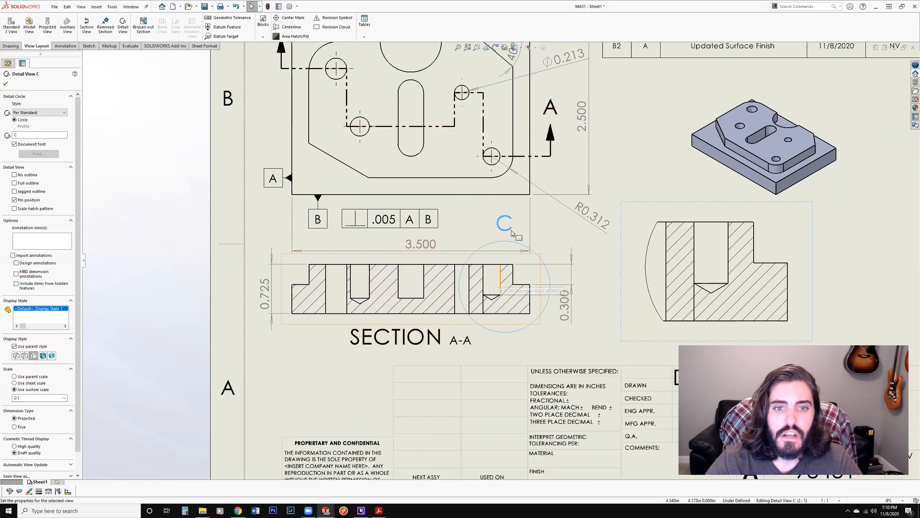
pyautogui.moveTo(502, 232); pyautogui.dragTo(541, 246)
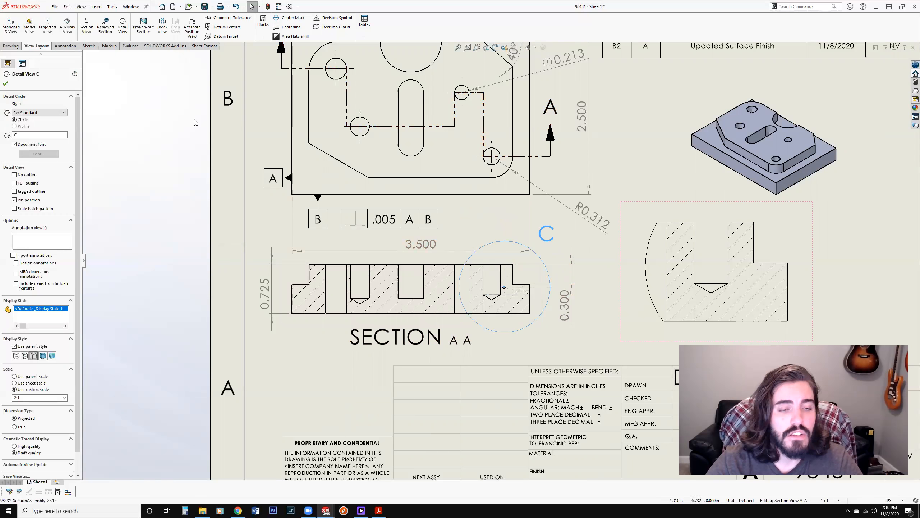
pyautogui.moveTo(390, 328); pyautogui.dragTo(391, 334)
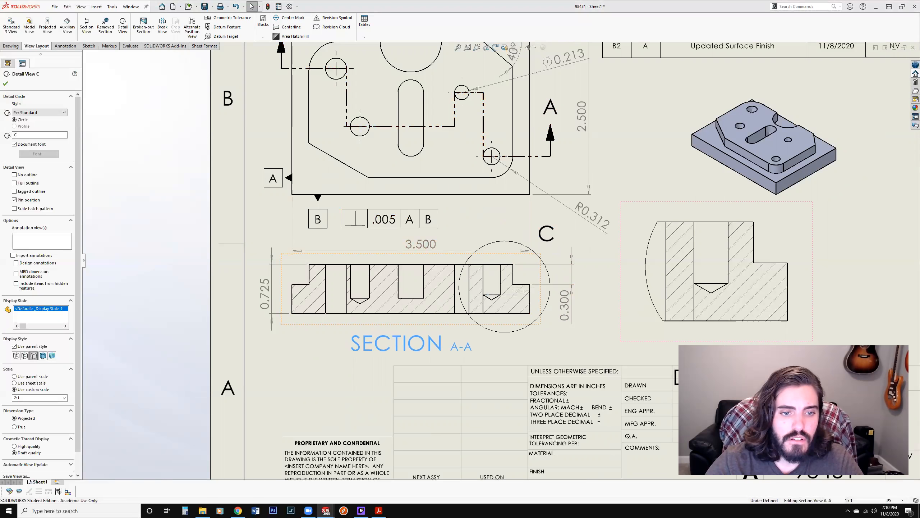
pyautogui.click(5, 83)
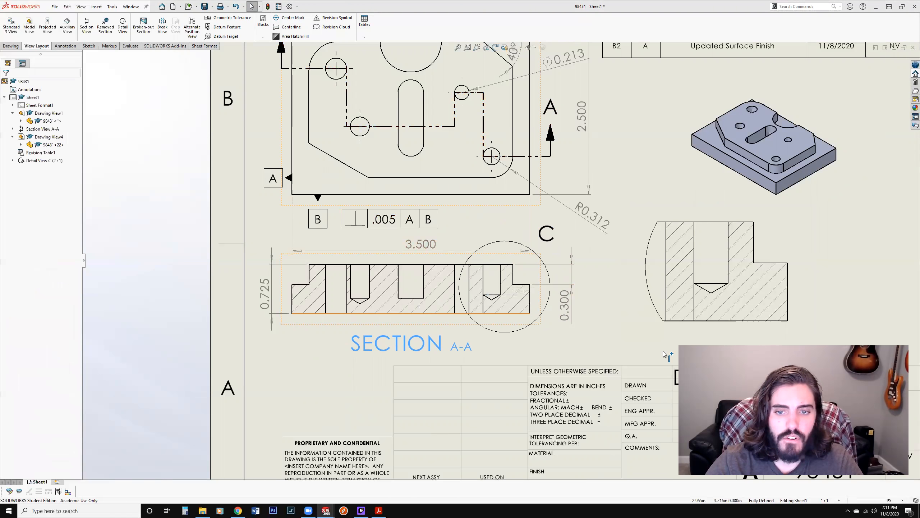
# Move section view A-A lower, away from the 3.500 dimension, and place its label below the view's left end, clear of the title block
pyautogui.moveTo(399, 328); pyautogui.dragTo(396, 344)
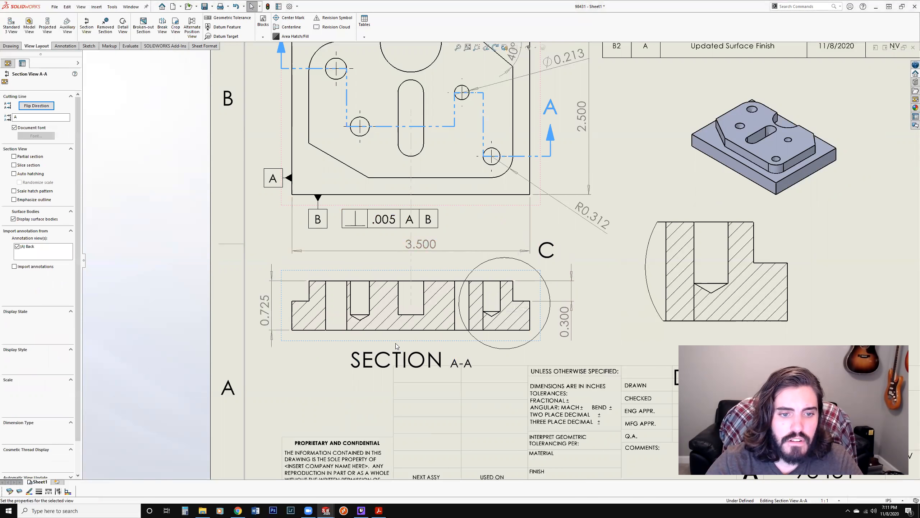
pyautogui.moveTo(313, 354); pyautogui.dragTo(305, 358)
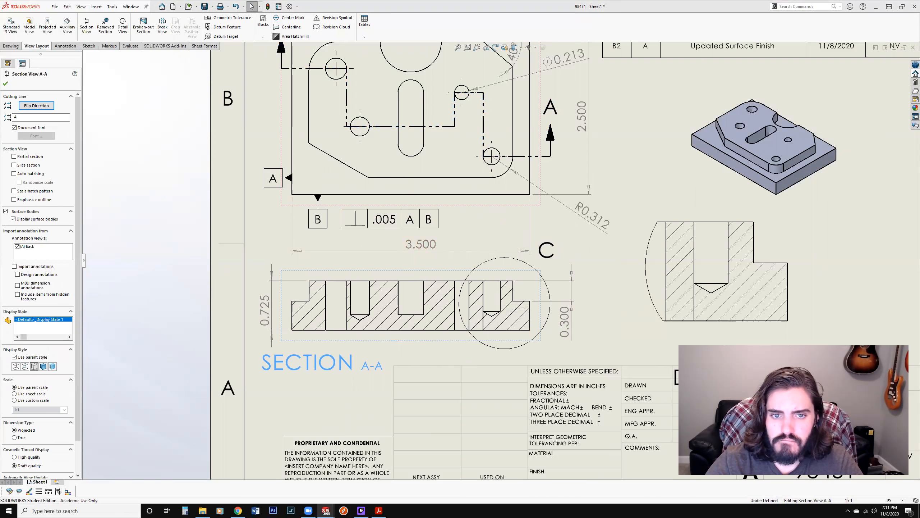
pyautogui.click(5, 84)
pyautogui.click(545, 262)
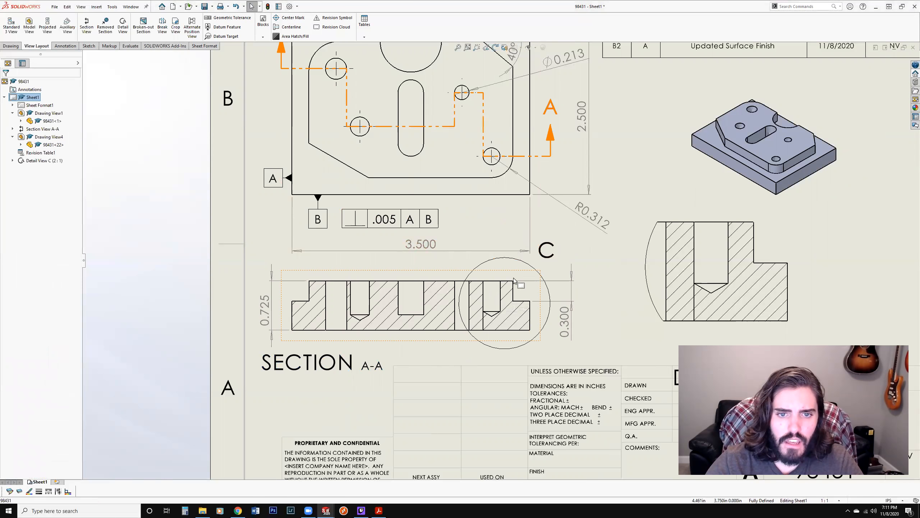
# Change the label letter of the detail view taken from section A-A to B
pyautogui.click(504, 303)
pyautogui.scroll(1, 523, 259)
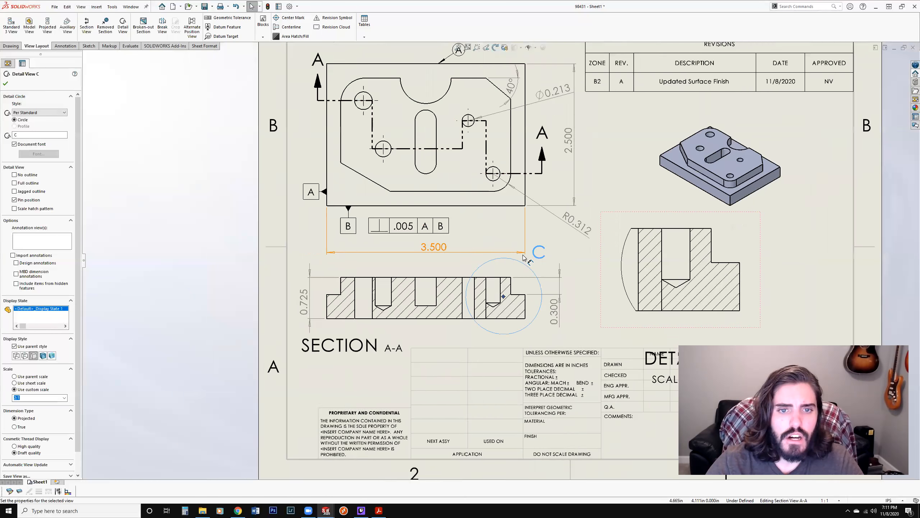
pyautogui.scroll(2, 523, 259)
pyautogui.scroll(-1, 471, 256)
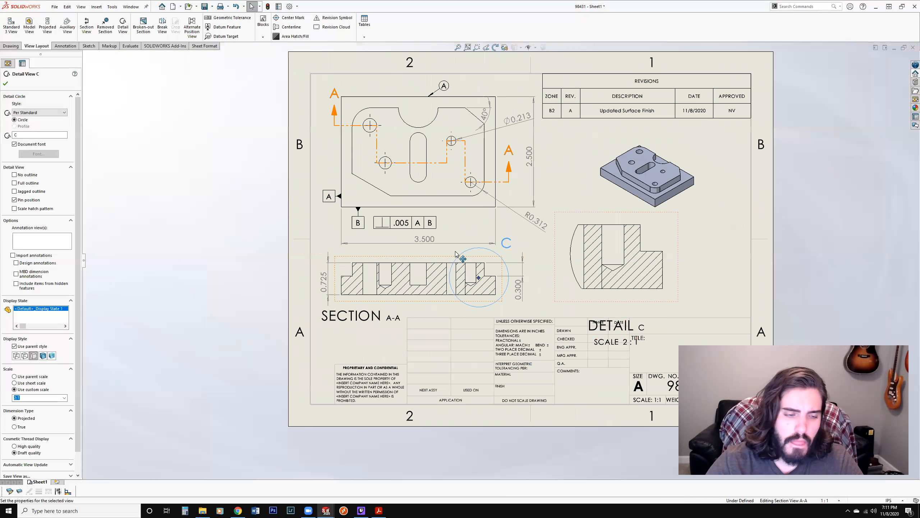
pyautogui.moveTo(23, 135); pyautogui.dragTo(1, 135)
pyautogui.write('B')
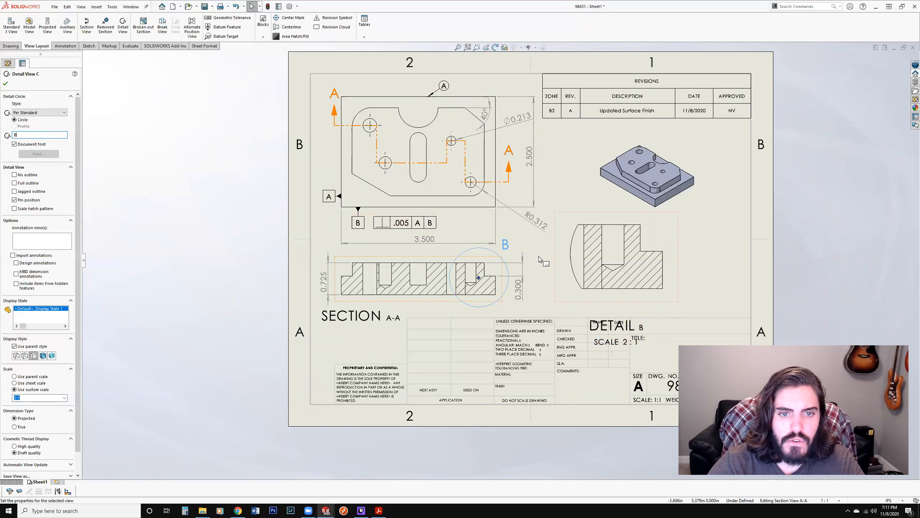
# Set the detail circle's style to With Leader and move its letter B to the upper right of the circle
pyautogui.click(37, 113)
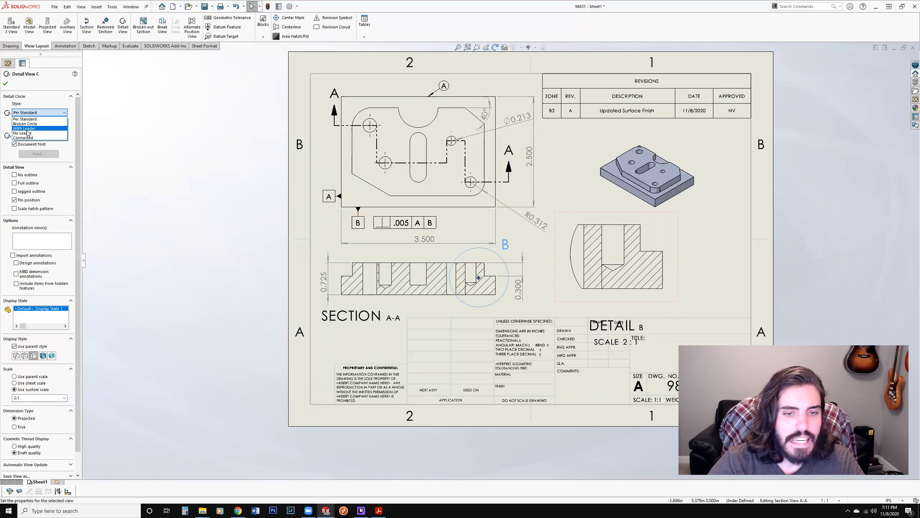
pyautogui.click(24, 129)
pyautogui.press('Return')
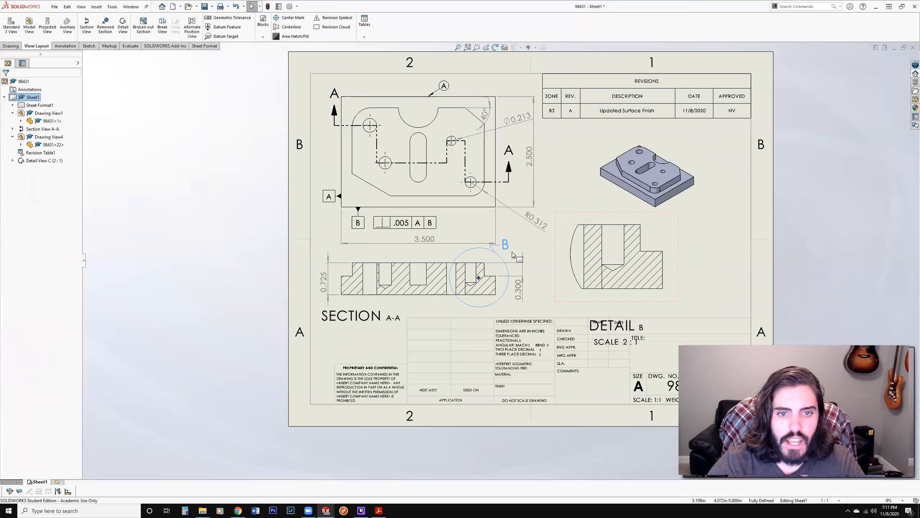
pyautogui.scroll(-5, 511, 256)
pyautogui.moveTo(515, 259); pyautogui.dragTo(563, 253)
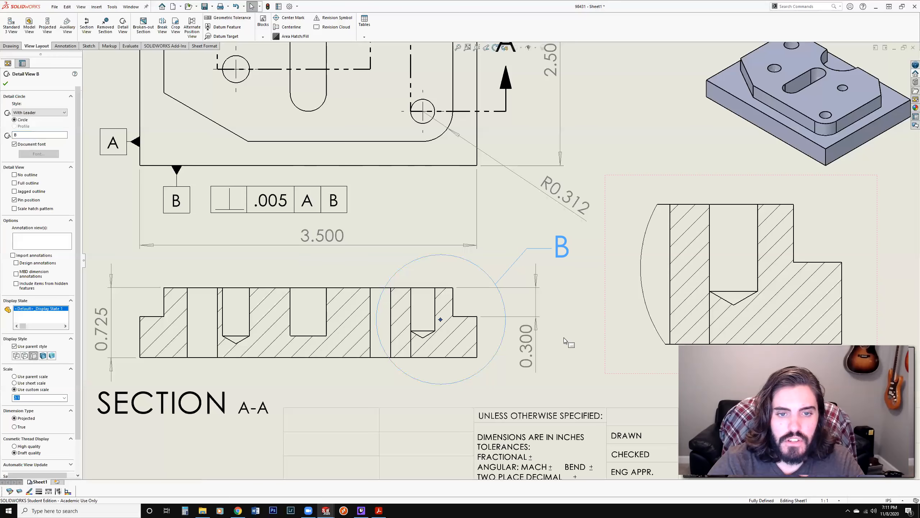
pyautogui.click(564, 335)
# Place the detail B label beside its view's lower right and shift the isometric and detail views slightly upward, clear of the title block
pyautogui.scroll(5, 564, 334)
pyautogui.scroll(-1, 638, 290)
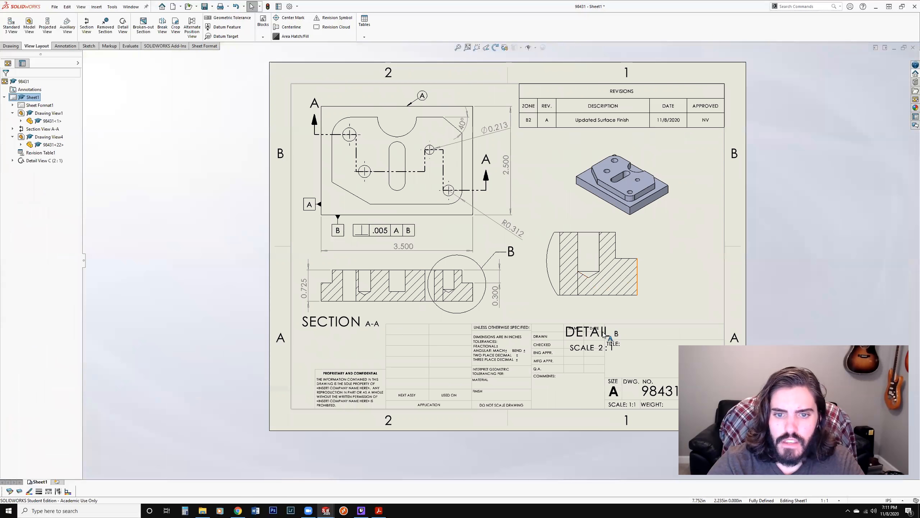
pyautogui.moveTo(590, 334); pyautogui.dragTo(683, 282)
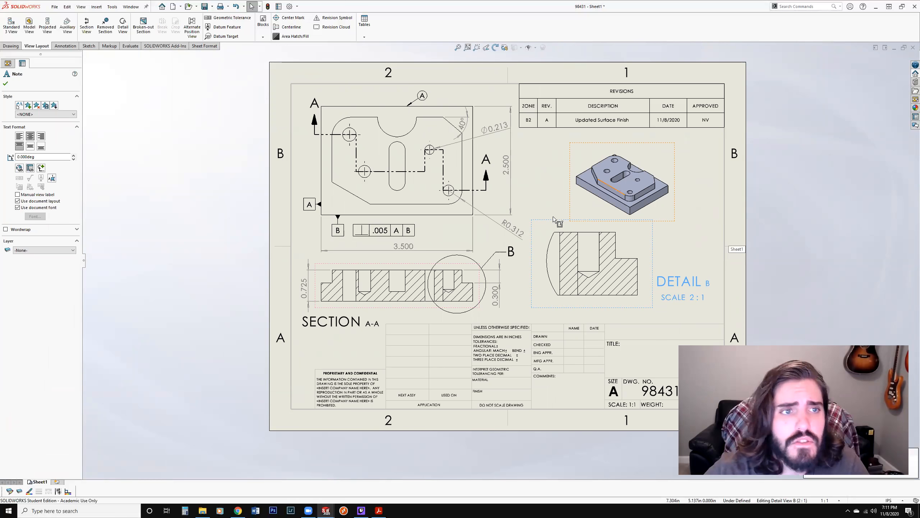
pyautogui.moveTo(629, 145); pyautogui.dragTo(610, 132)
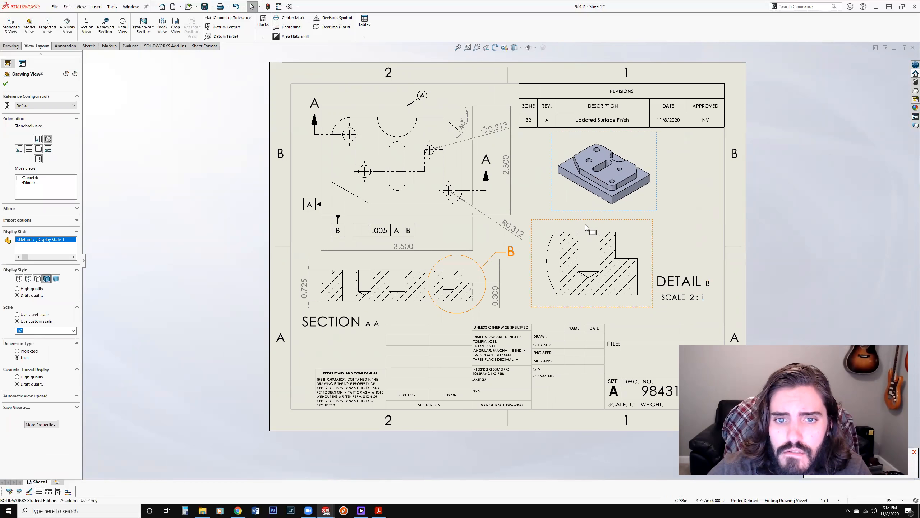
pyautogui.moveTo(588, 219); pyautogui.dragTo(596, 203)
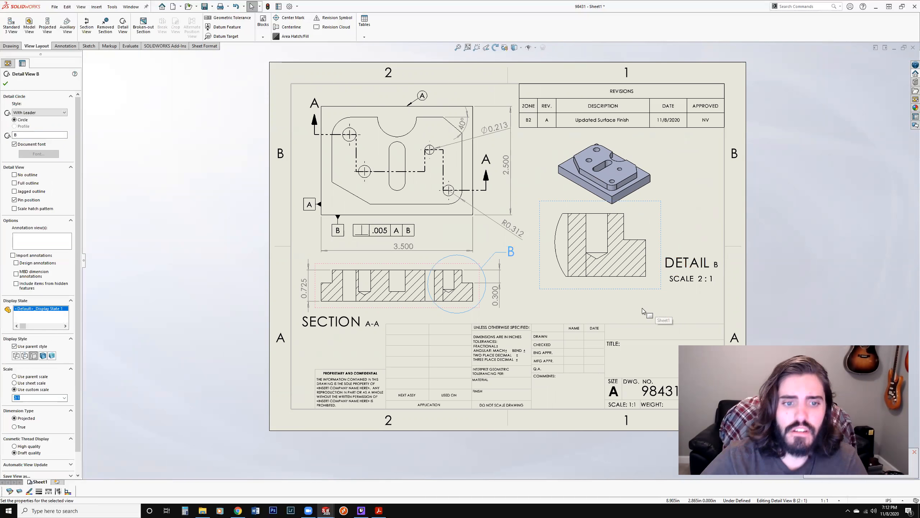
pyautogui.click(192, 139)
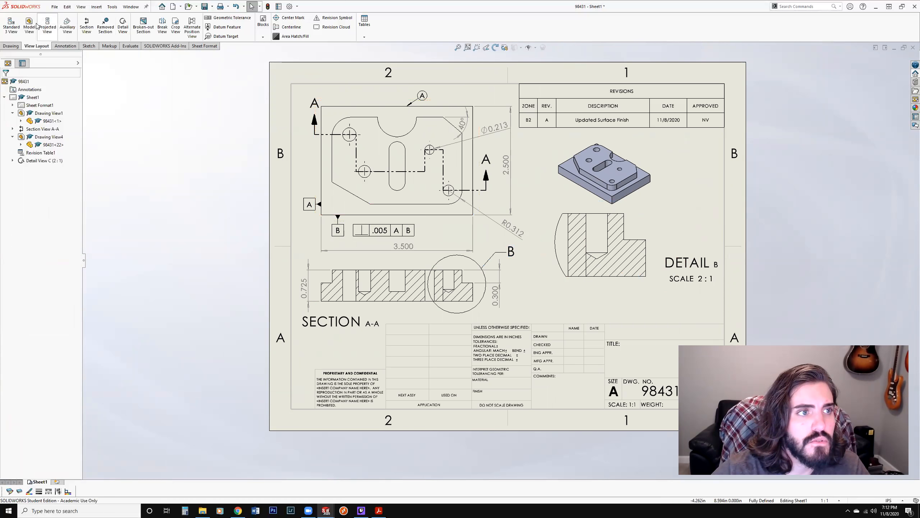
# Insert a note below detail view B with the heading "NOTES:" and the line "1.) Deburr all sharp edges"
pyautogui.click(65, 45)
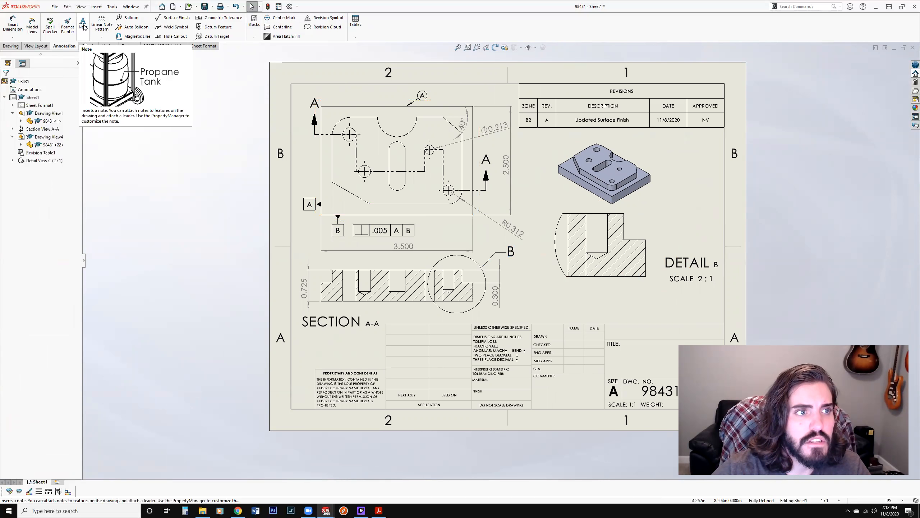
pyautogui.click(84, 26)
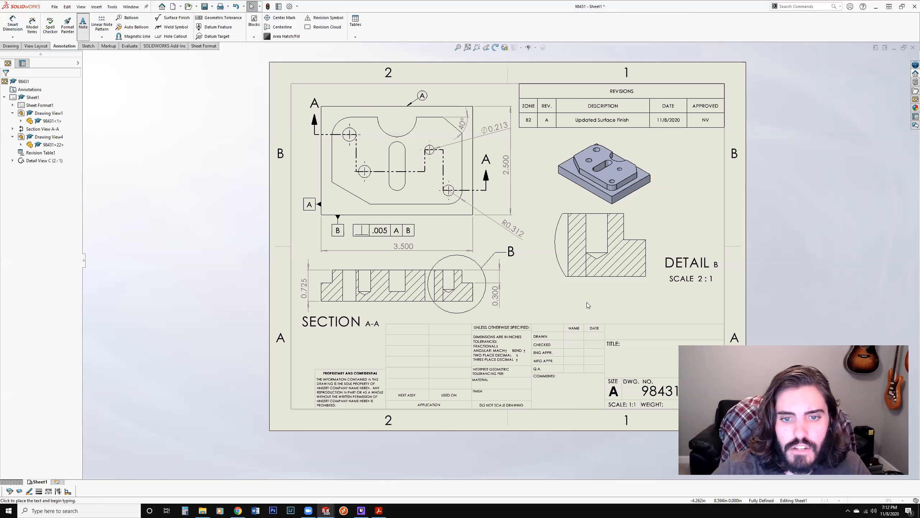
pyautogui.click(598, 297)
pyautogui.write('XXXXXXX')
pyautogui.click(649, 298)
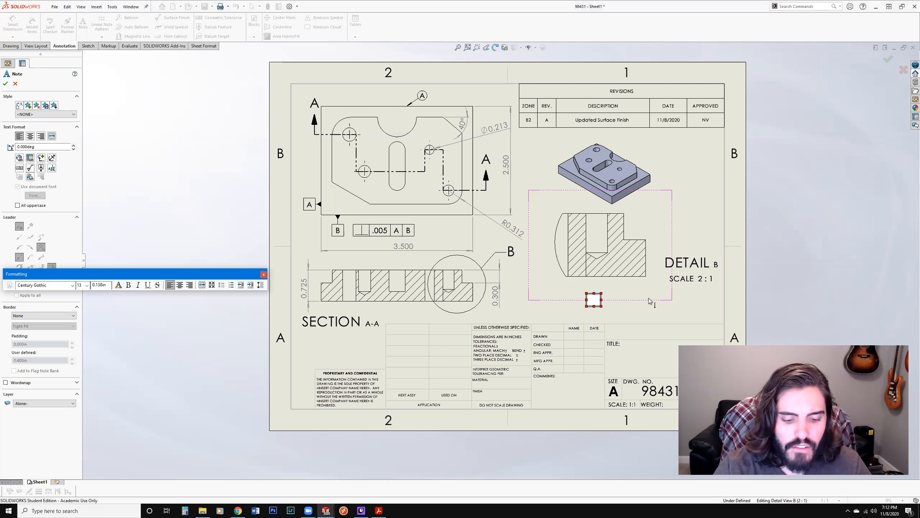
pyautogui.write('NOTES:')
pyautogui.press('Return')
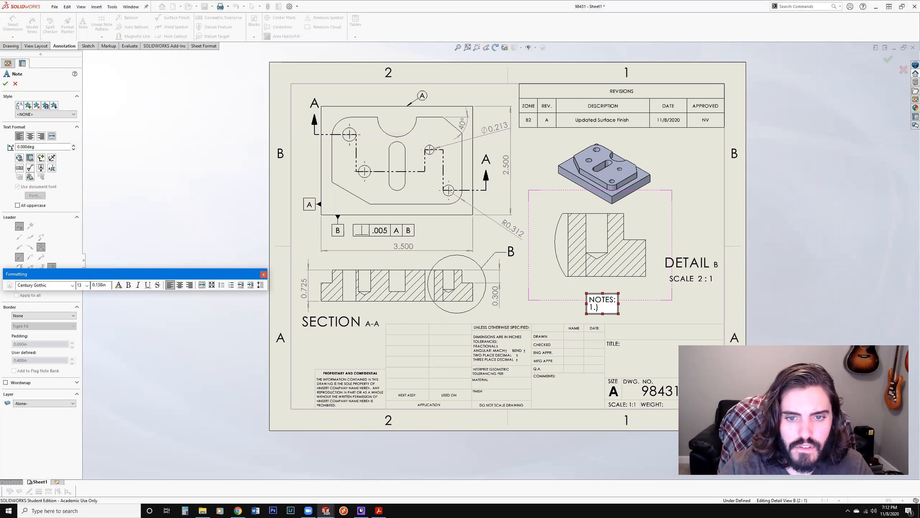
pyautogui.write('burr all sharp edges')
pyautogui.press('Return')
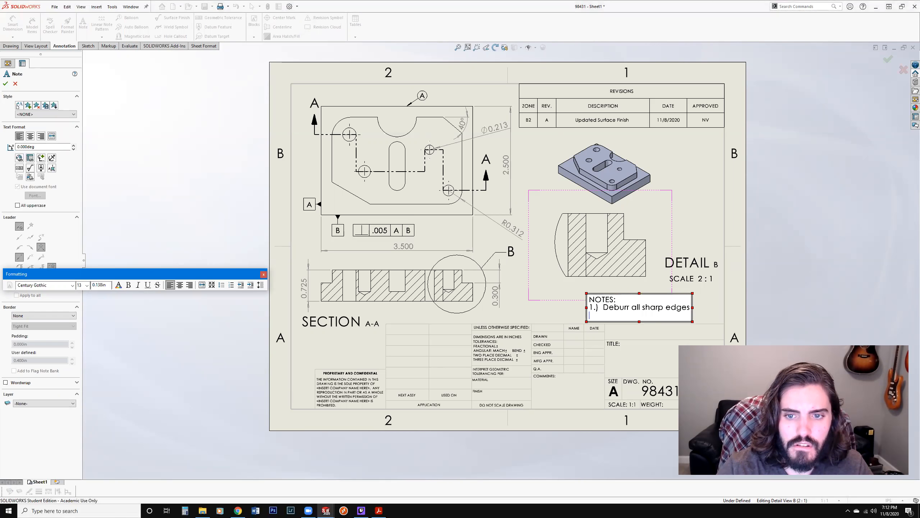
# Add the line "2.) Polish for annodize" to the note and move the note slightly up, away from the title block
pyautogui.write('2.')
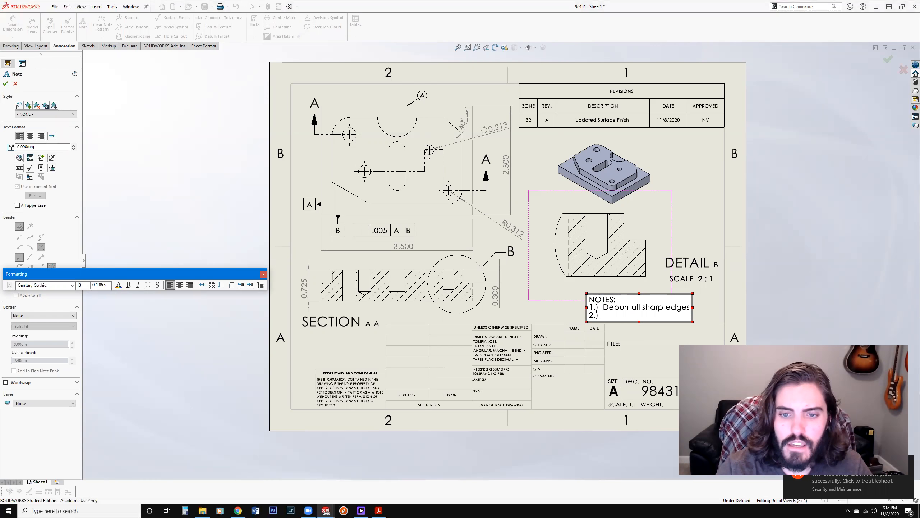
pyautogui.write(')  Pol')
pyautogui.write('for ')
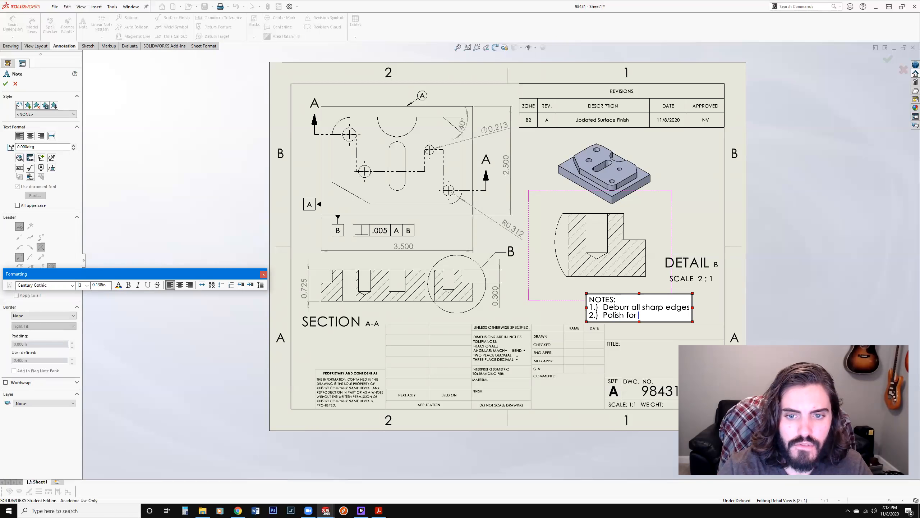
pyautogui.write('annodize')
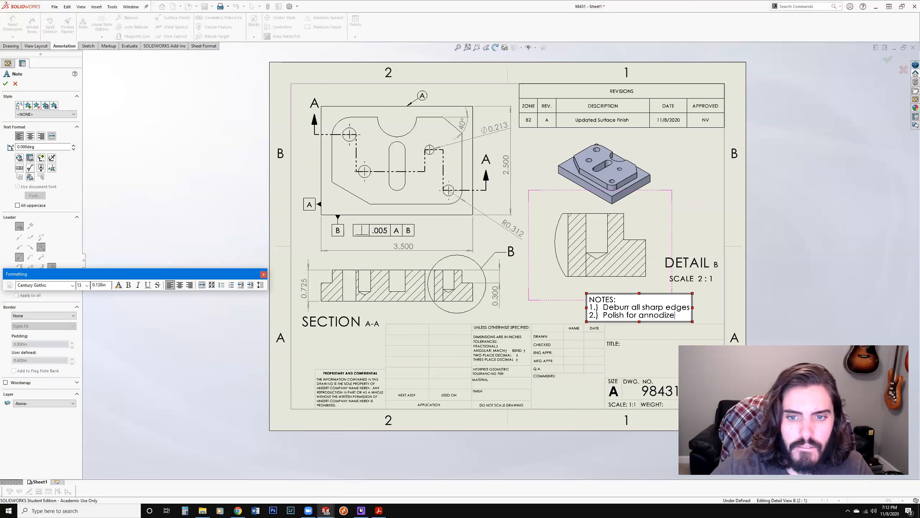
pyautogui.click(563, 311)
pyautogui.press('Escape')
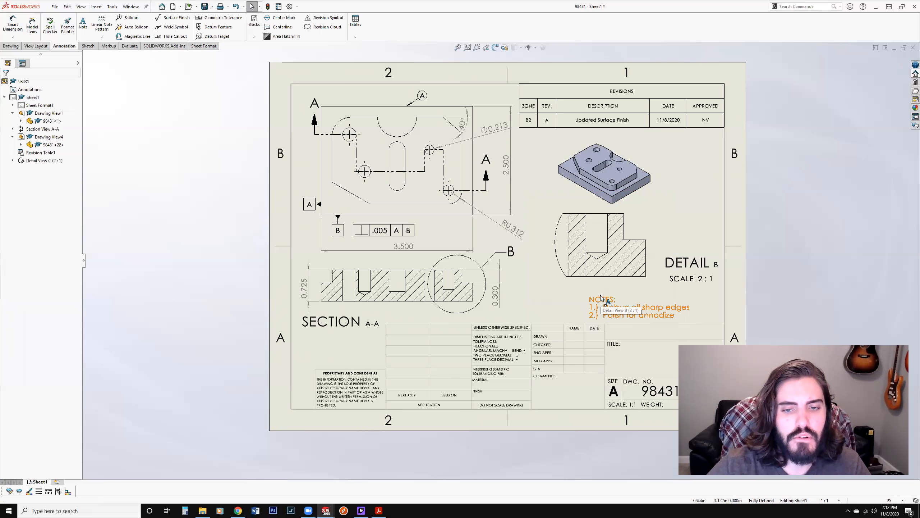
pyautogui.moveTo(600, 297); pyautogui.dragTo(605, 289)
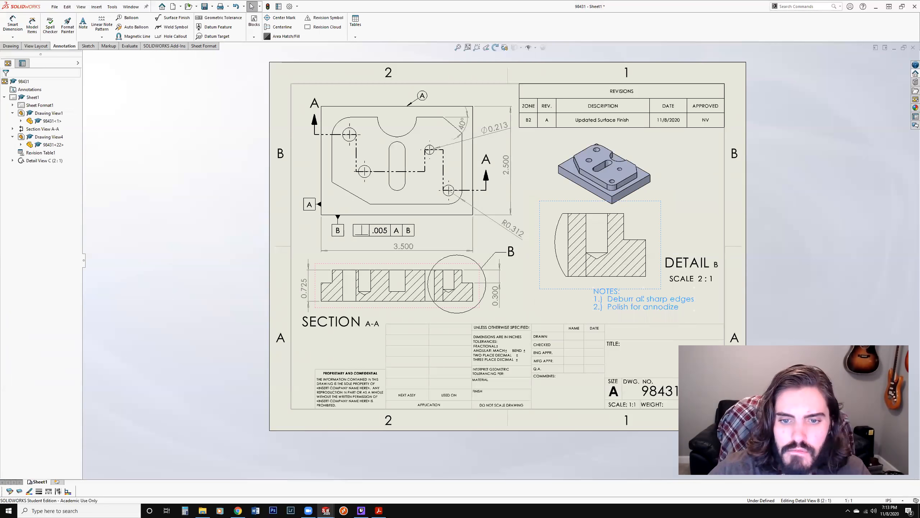
# Place a note reading "NIMS 98431 Drawing" in the title block's TITLE area
pyautogui.scroll(3, 632, 347)
pyautogui.scroll(-1, 646, 369)
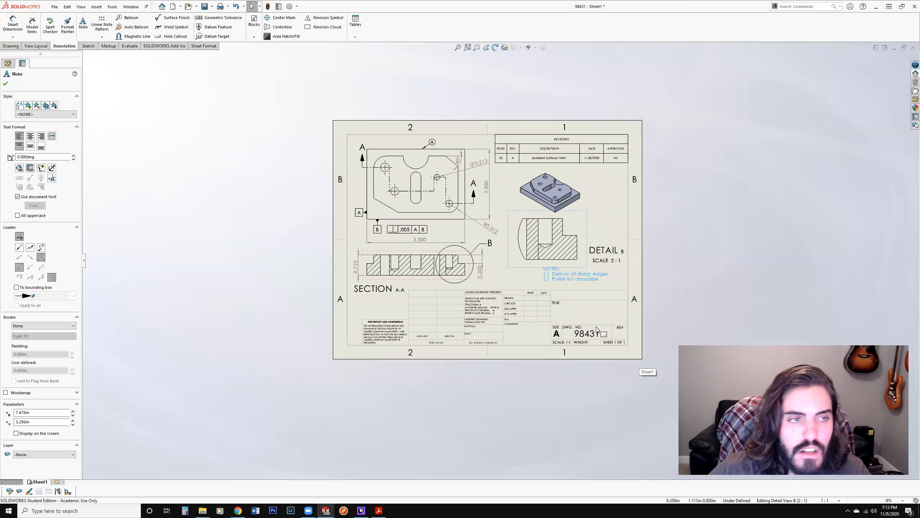
pyautogui.click(283, 213)
pyautogui.click(85, 30)
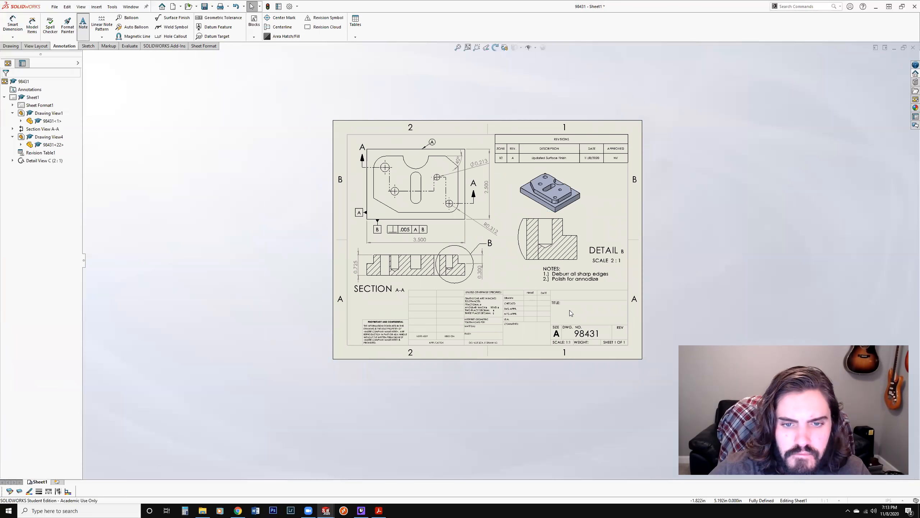
pyautogui.scroll(-2, 579, 316)
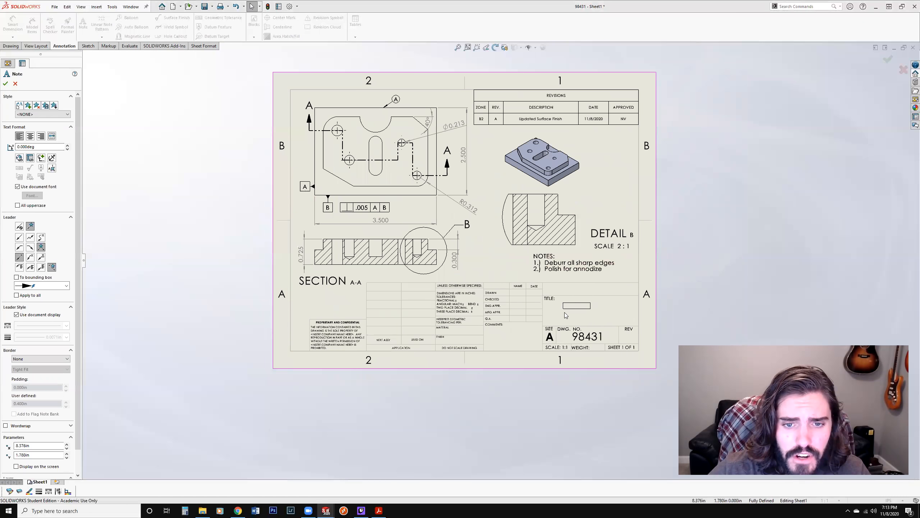
pyautogui.click(553, 310)
pyautogui.write('XXXXXXXX')
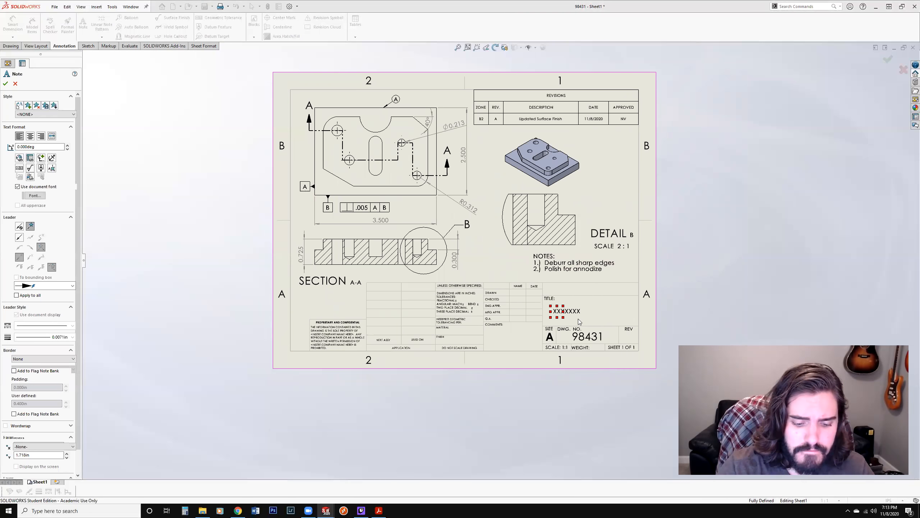
pyautogui.write('NIMS')
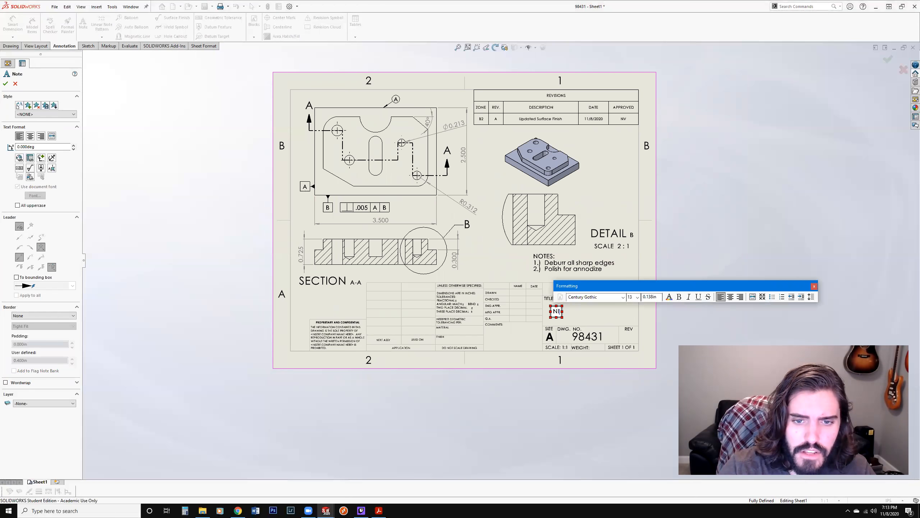
pyautogui.write(' 9843')
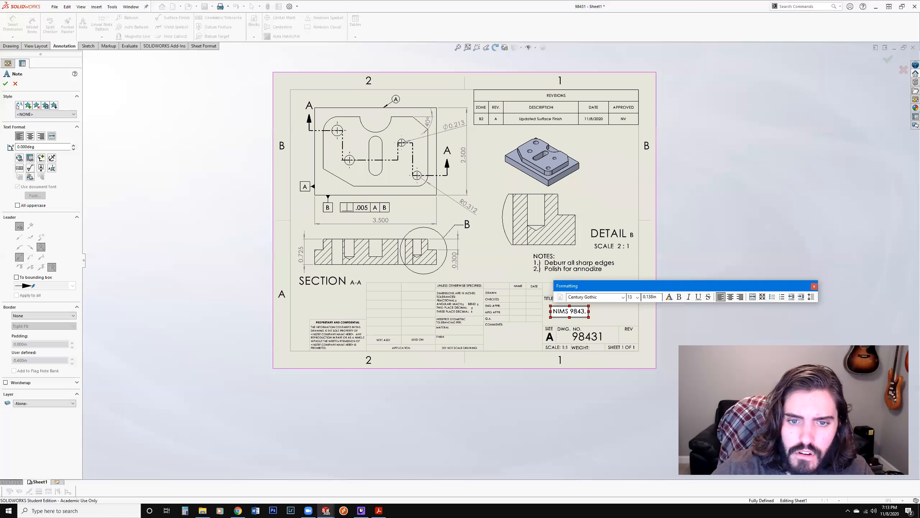
pyautogui.write('1 Drawing')
pyautogui.click(620, 292)
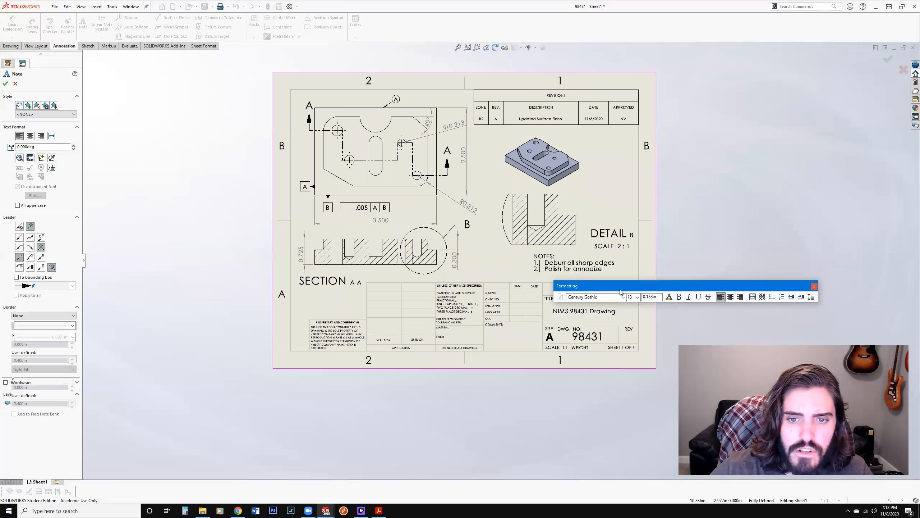
pyautogui.press('Escape')
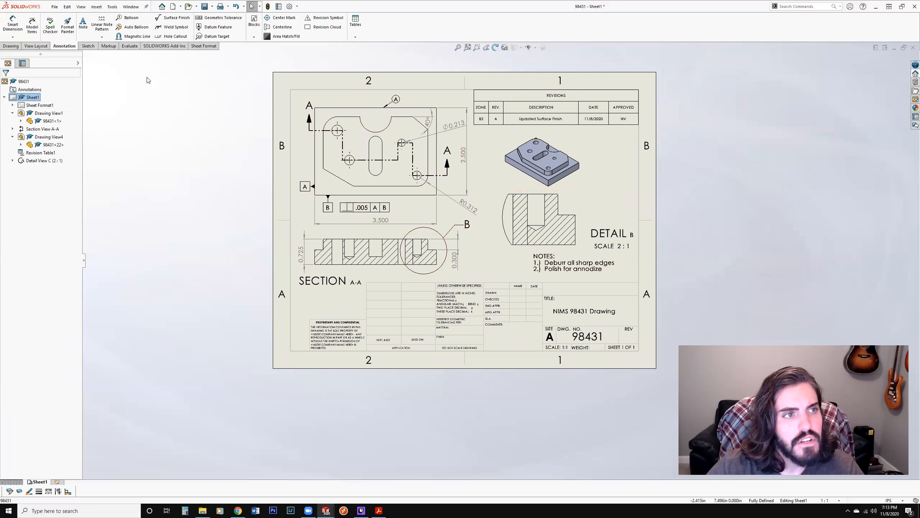
# Save the drawing as 98431 in the Fall 2020 folder, overwriting the existing drawing file
pyautogui.click(56, 7)
pyautogui.click(66, 57)
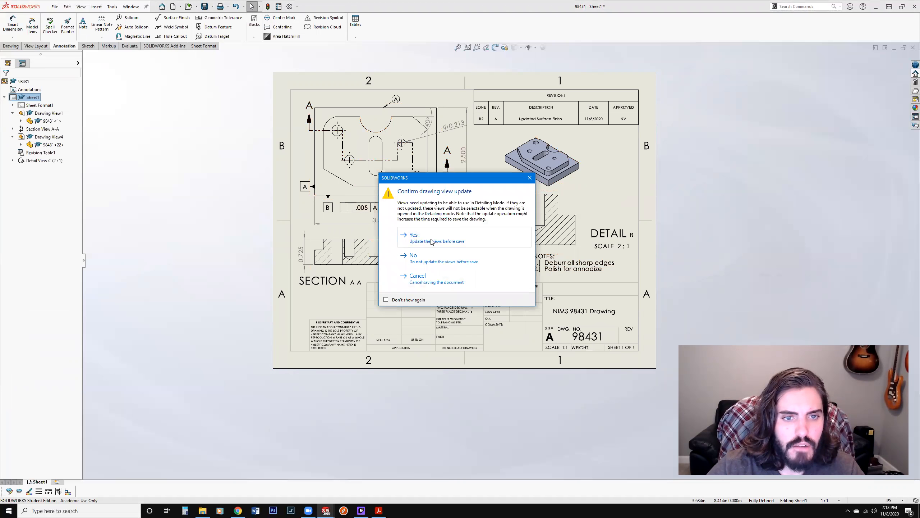
pyautogui.click(441, 252)
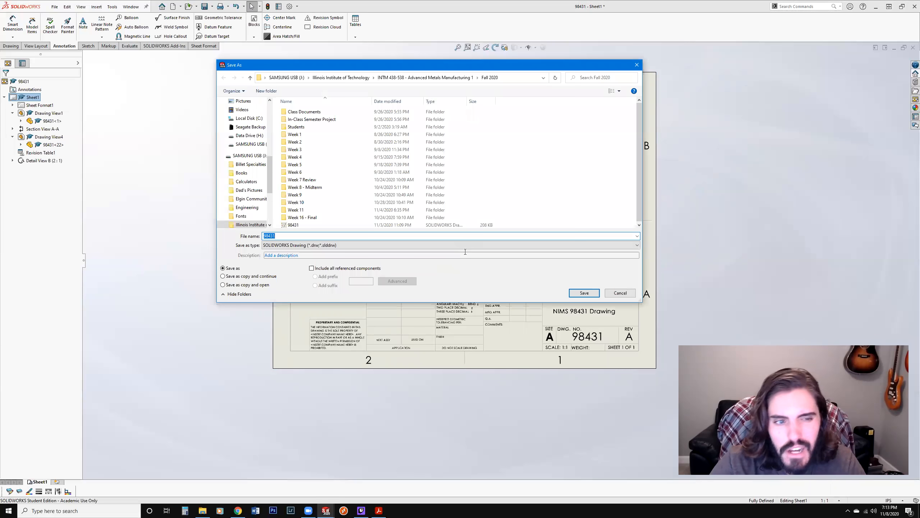
pyautogui.click(283, 236)
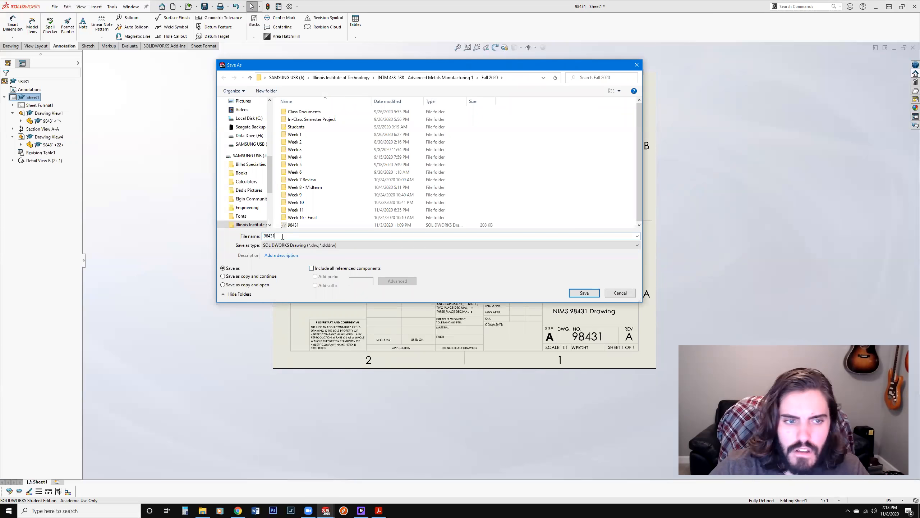
pyautogui.click(585, 293)
pyautogui.click(478, 255)
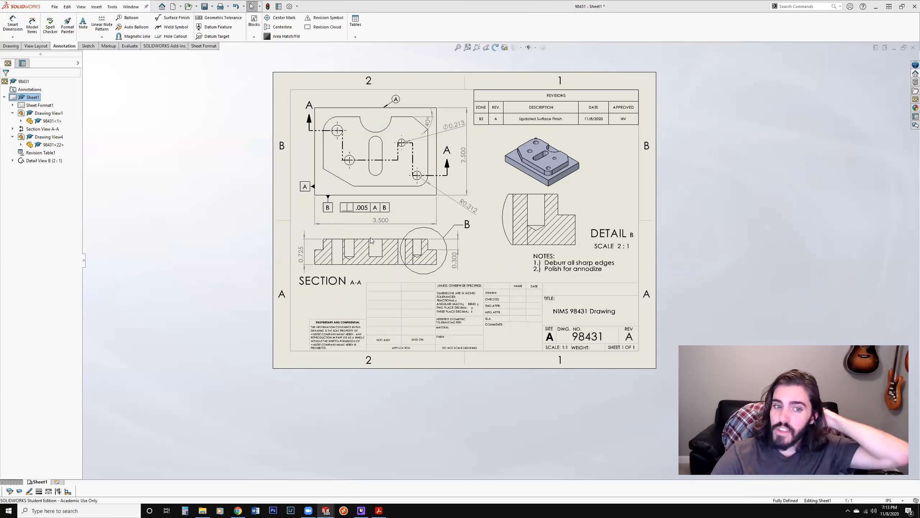
pyautogui.click(473, 263)
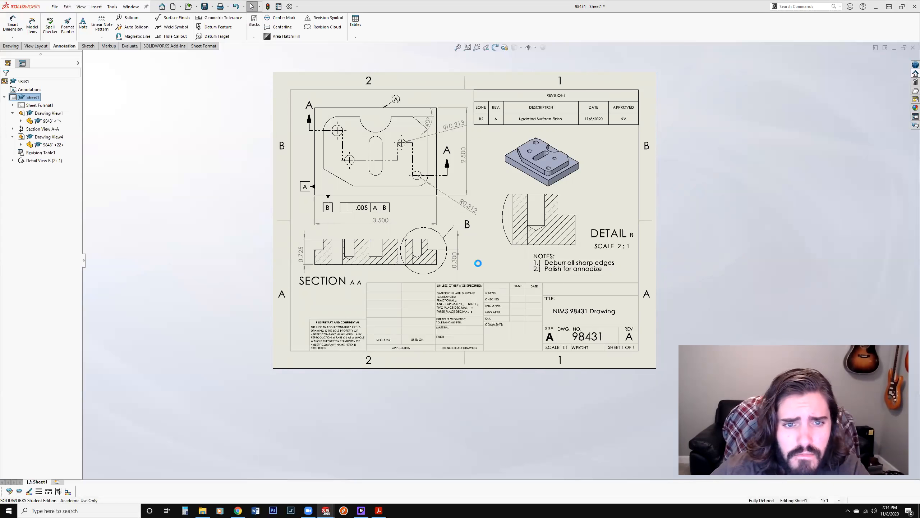
# Switch to Adobe Acrobat Reader to view the NIMS Mill Level I Part PDF
pyautogui.click(378, 511)
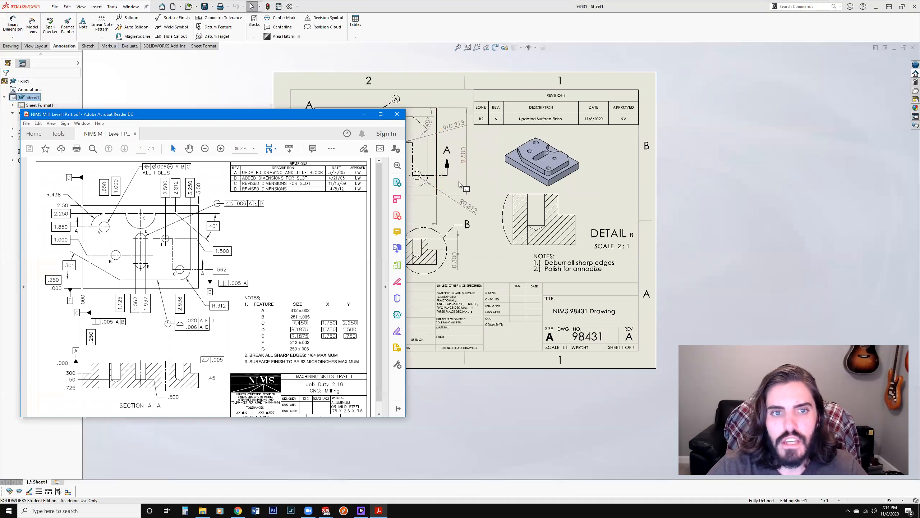
# Return to the 98431 drawing in SOLIDWORKS and leave nothing selected on the sheet
pyautogui.click(610, 181)
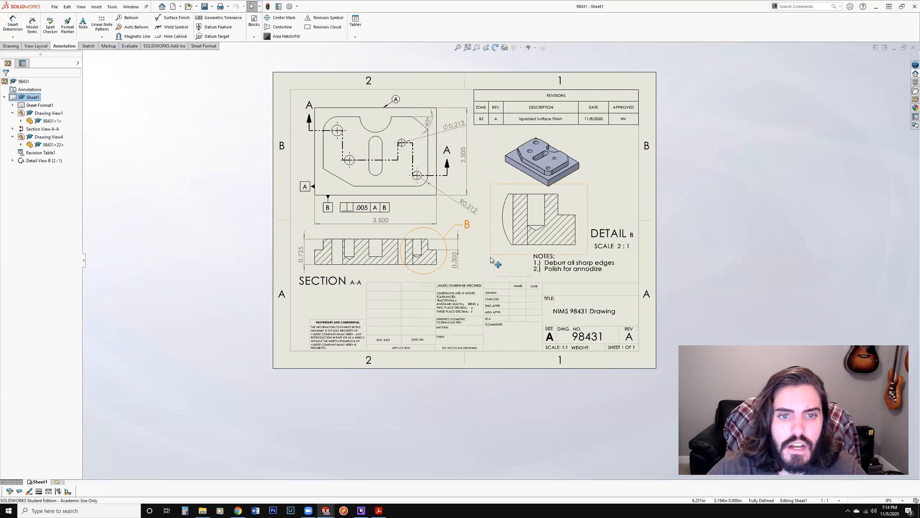
pyautogui.click(440, 247)
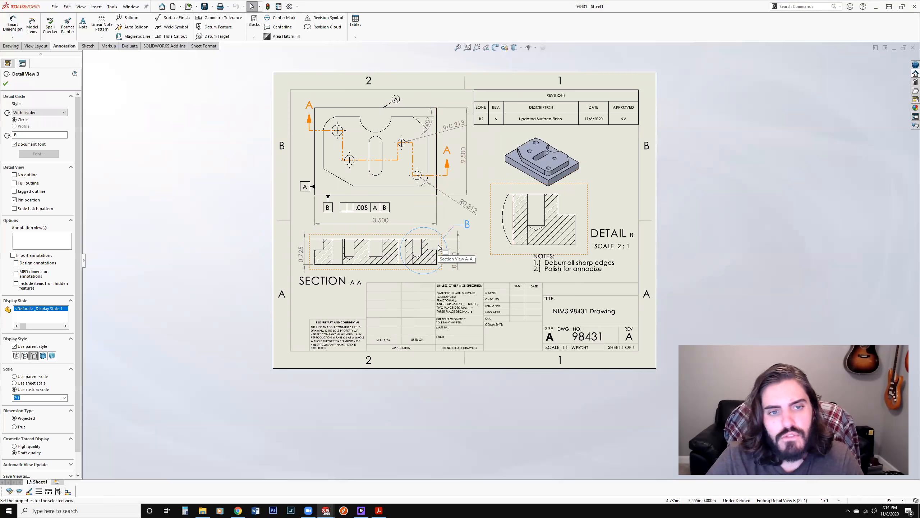
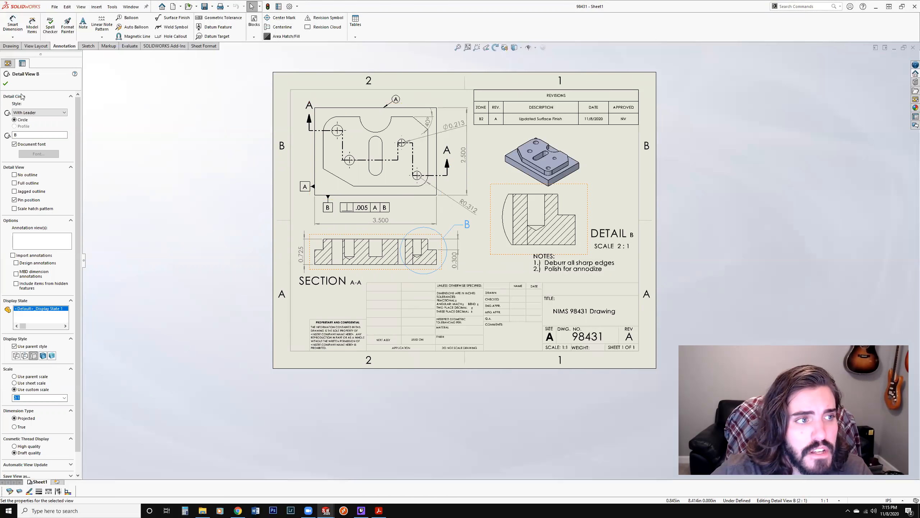
pyautogui.click(191, 201)
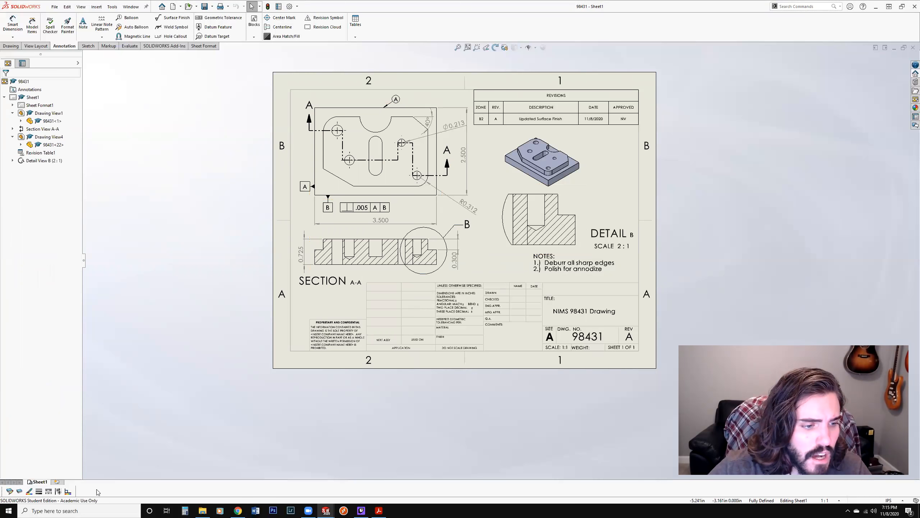
# Hide the Line Format toolbar
pyautogui.rightClick(82, 493)
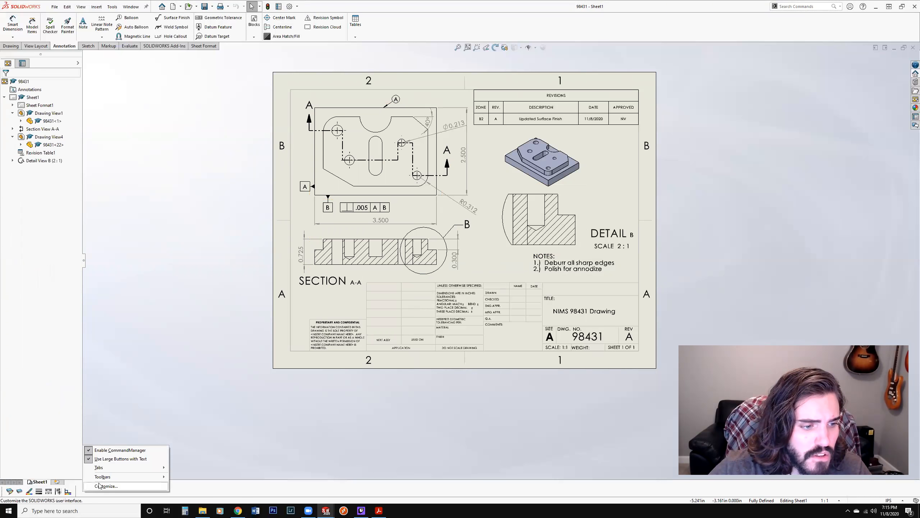
pyautogui.moveTo(108, 476)
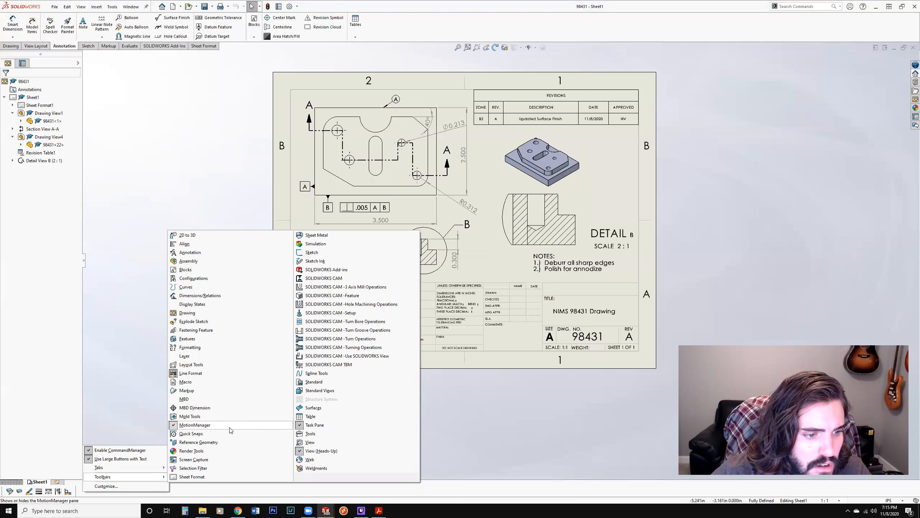
pyautogui.click(219, 373)
pyautogui.click(127, 329)
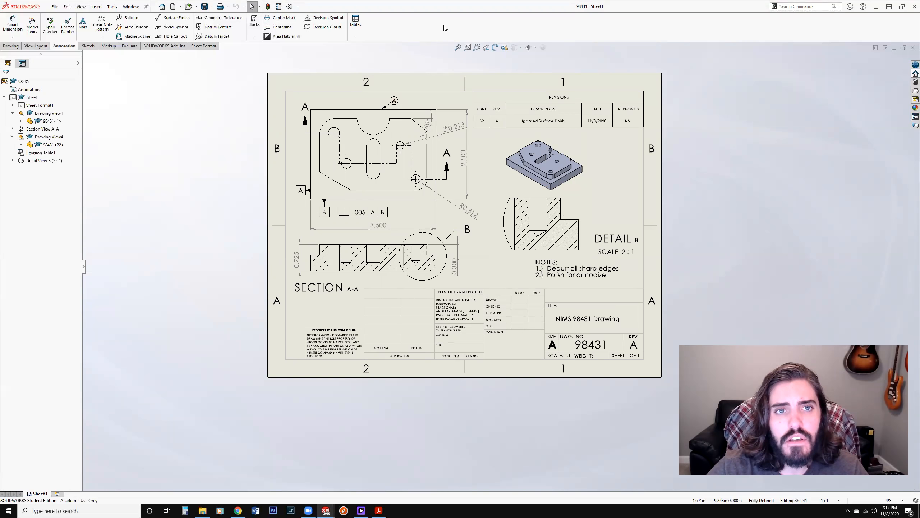
# Show the Line Format toolbar again
pyautogui.rightClick(456, 27)
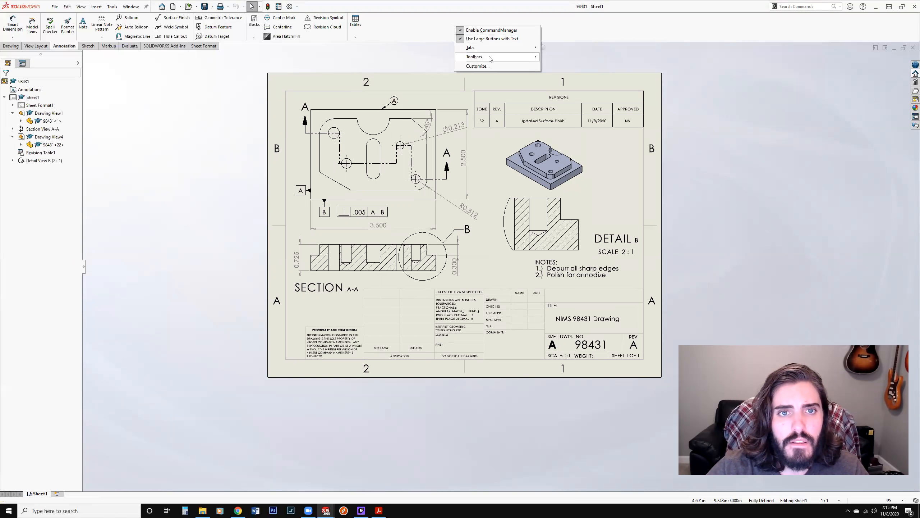
pyautogui.moveTo(490, 58)
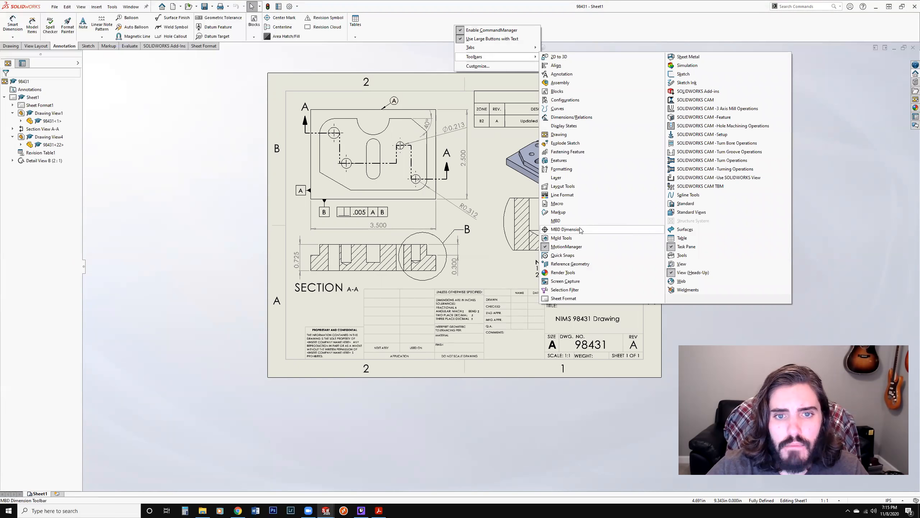
pyautogui.click(561, 195)
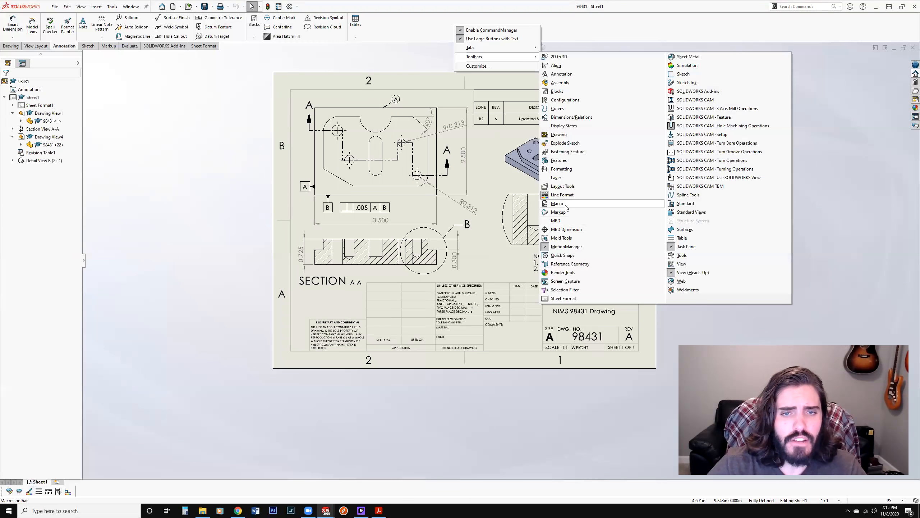
pyautogui.click(155, 407)
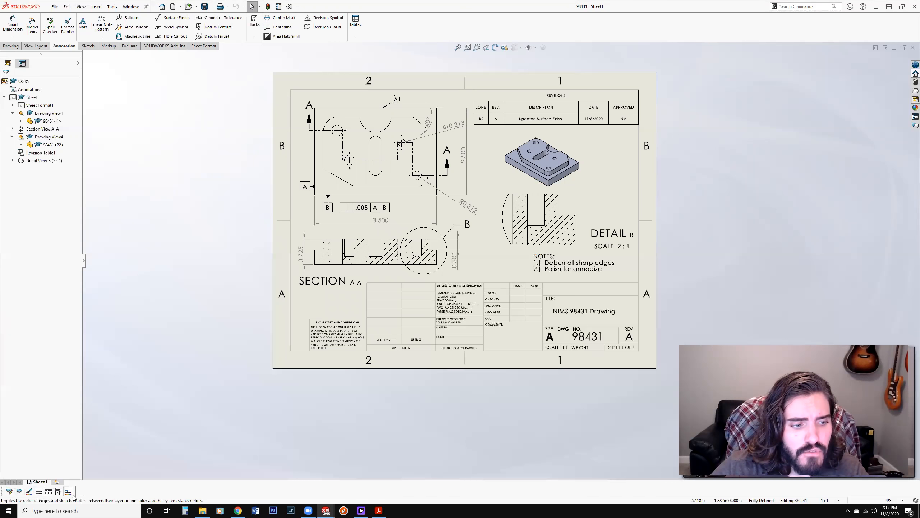
# Create a new drawing layer named PART
pyautogui.click(19, 492)
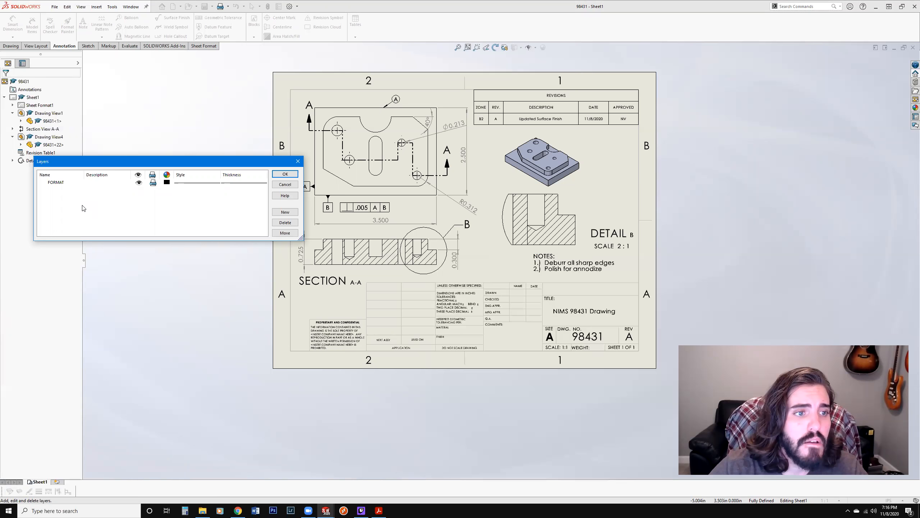
pyautogui.click(285, 212)
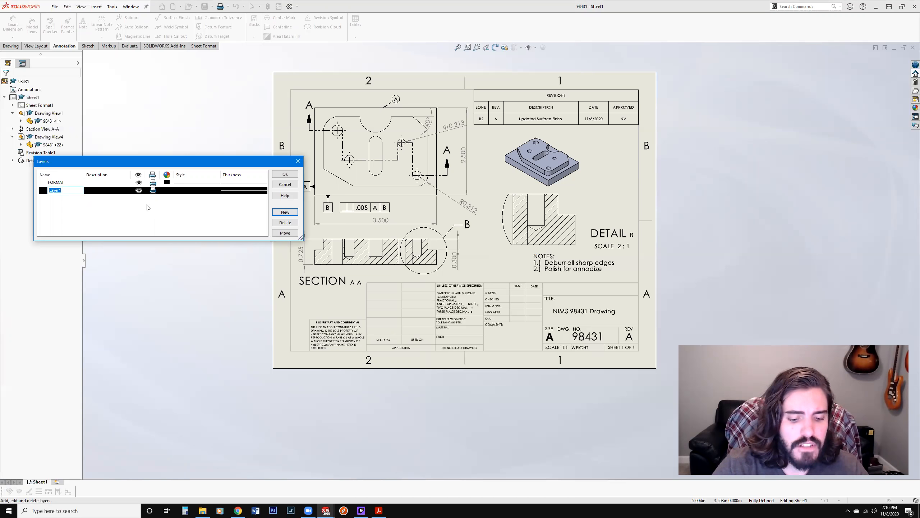
pyautogui.write('PART')
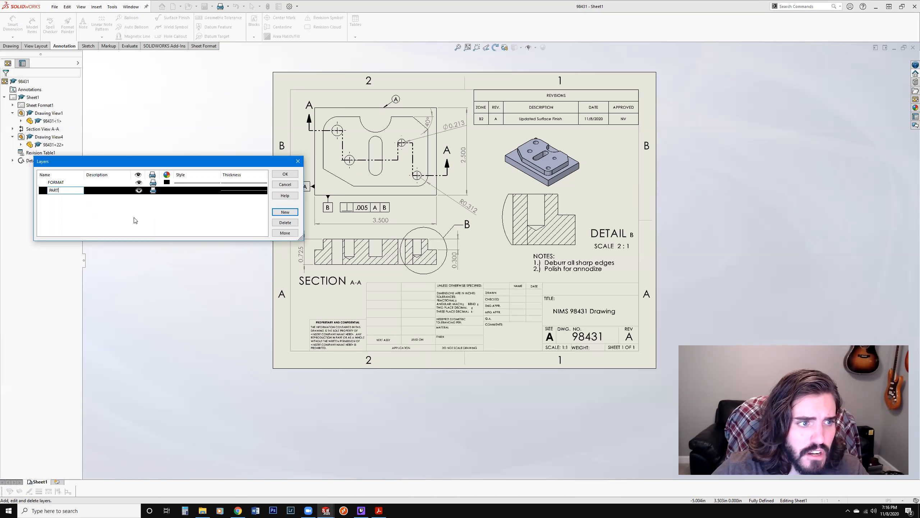
pyautogui.press('Return')
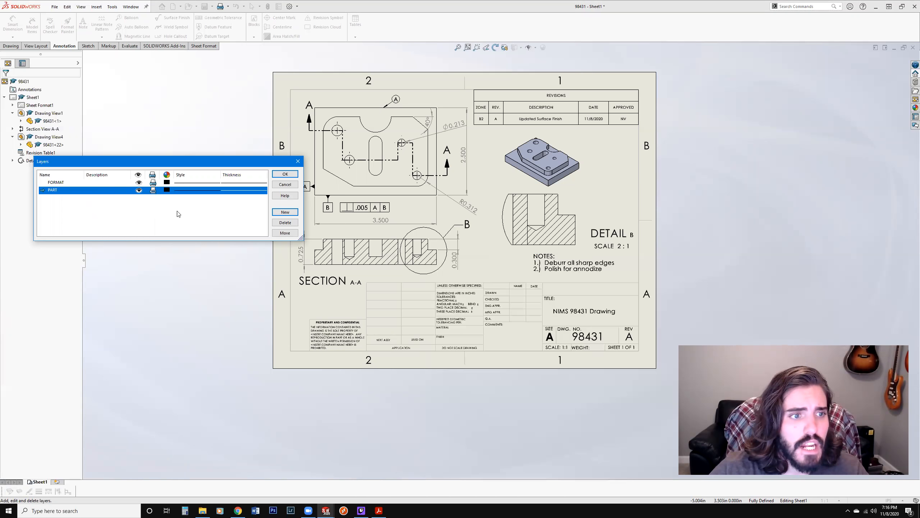
# Set the PART layer's color to red and accept the layer settings
pyautogui.click(171, 191)
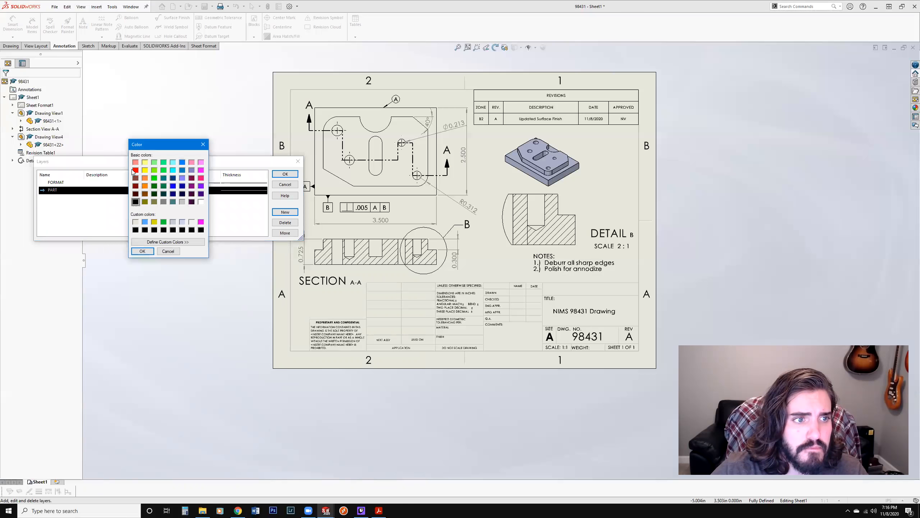
pyautogui.click(135, 170)
pyautogui.click(142, 251)
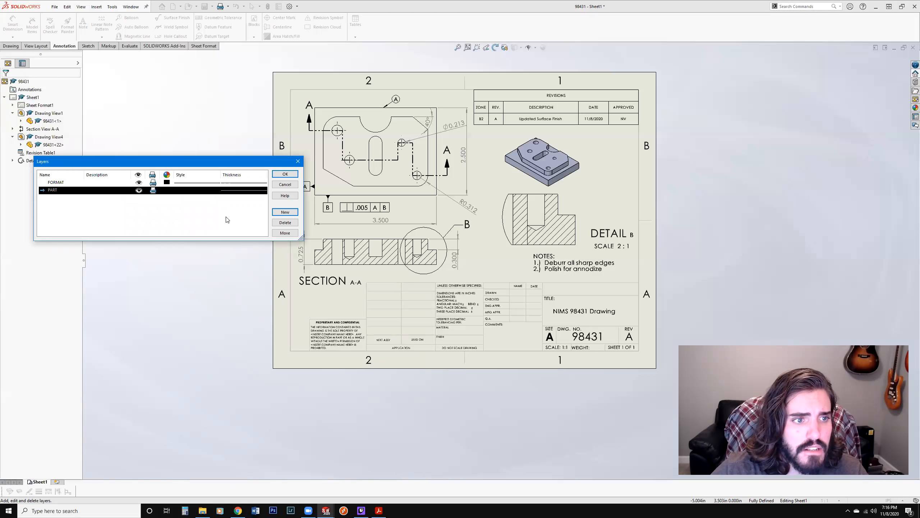
pyautogui.click(169, 204)
pyautogui.click(168, 191)
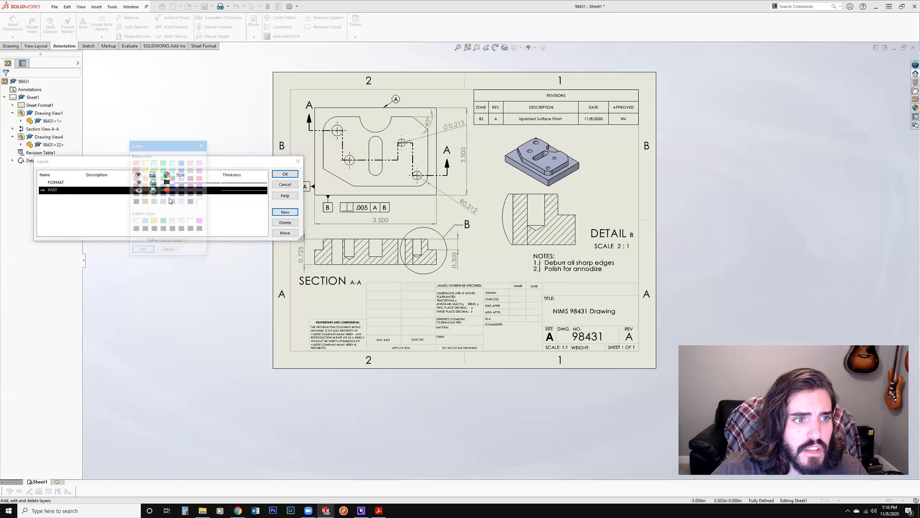
pyautogui.click(142, 251)
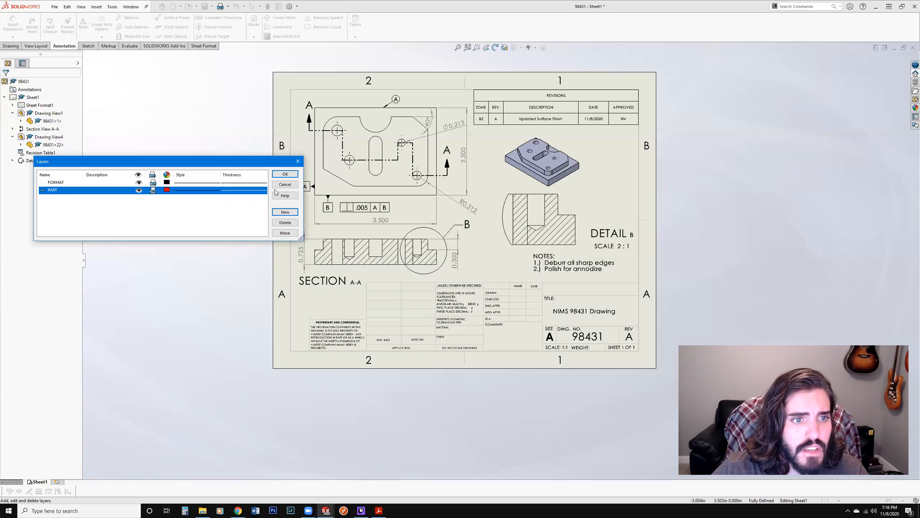
pyautogui.click(285, 175)
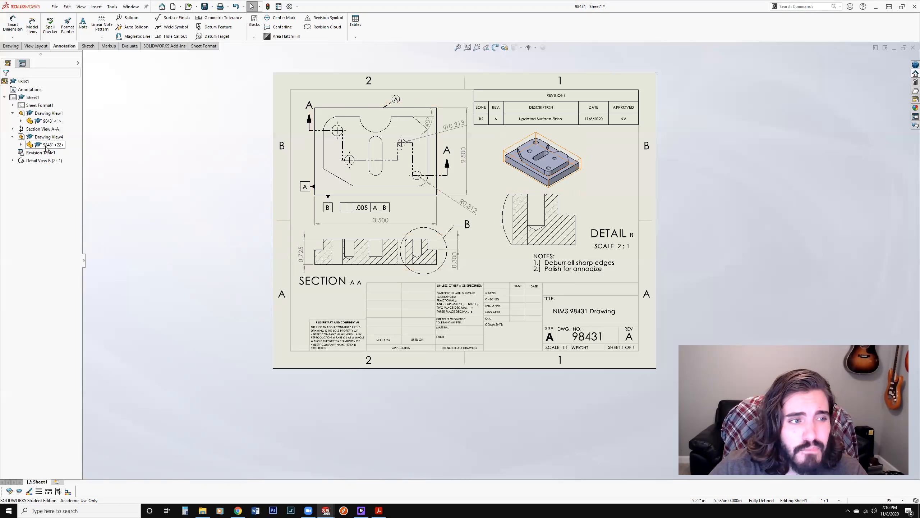
# Override the document defaults in the isometric view component's line font and assign it to the PART layer for all views
pyautogui.click(42, 122)
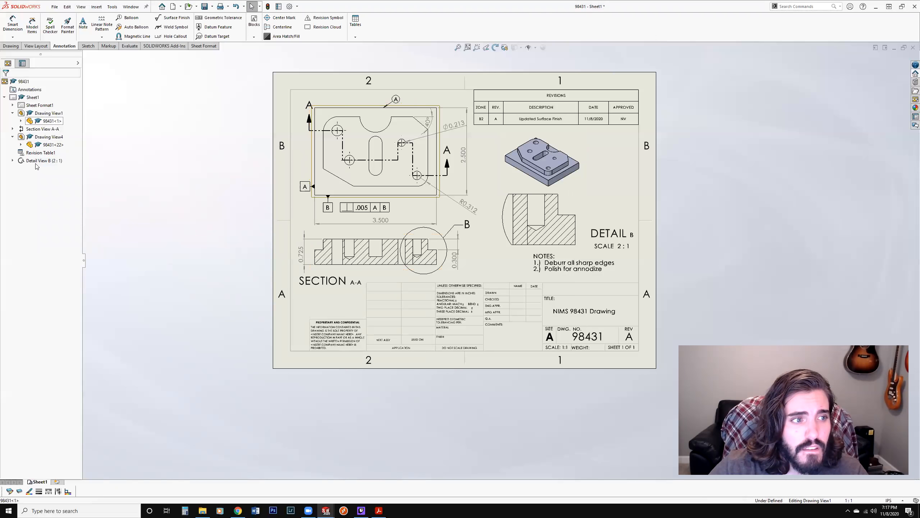
pyautogui.click(45, 144)
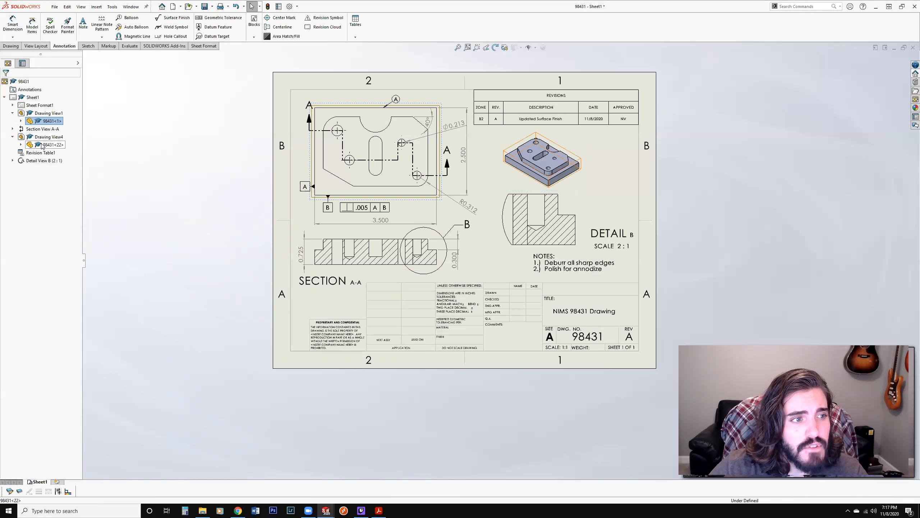
pyautogui.rightClick(42, 145)
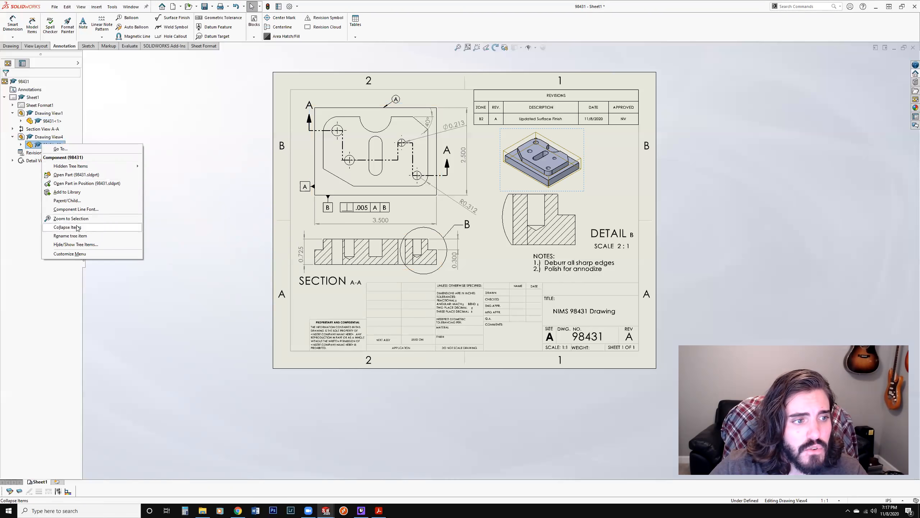
pyautogui.click(90, 211)
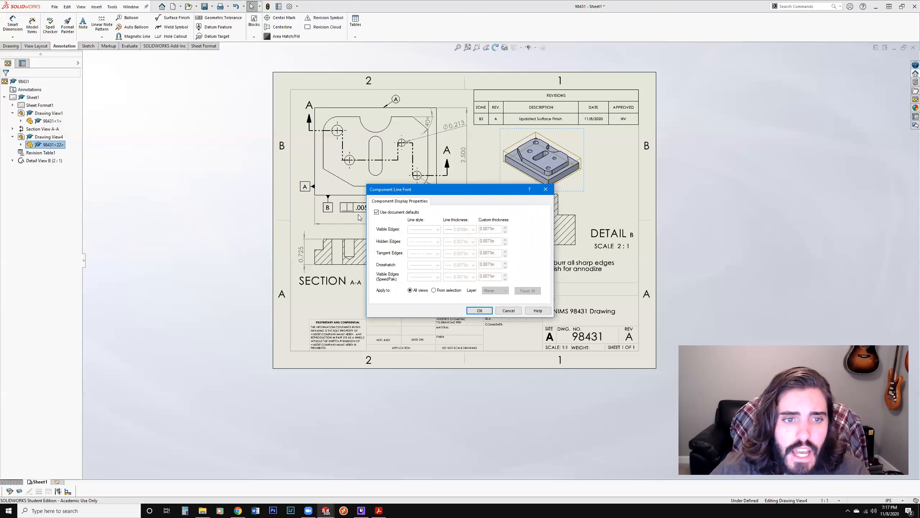
pyautogui.click(376, 212)
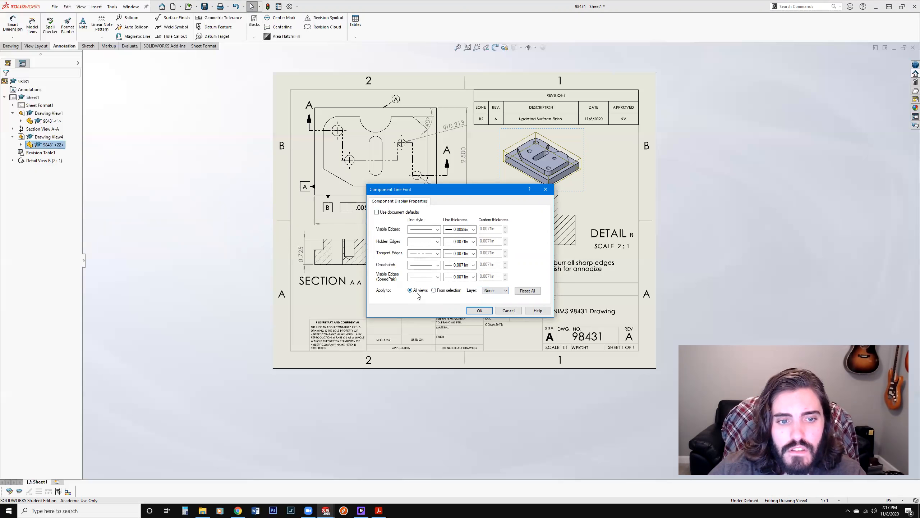
pyautogui.click(497, 292)
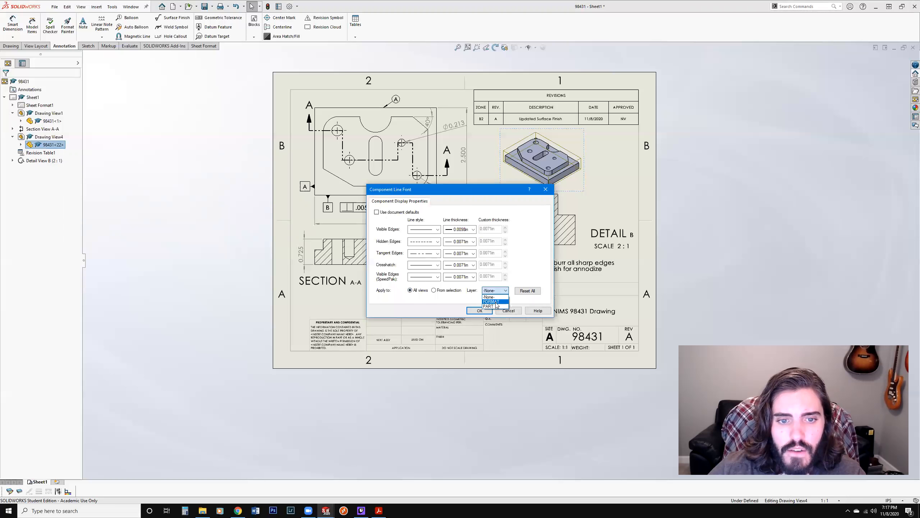
pyautogui.click(494, 307)
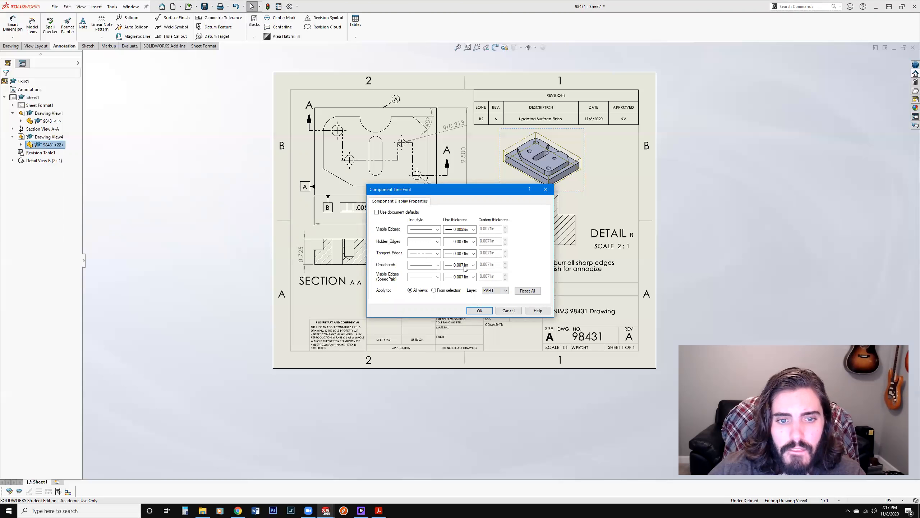
pyautogui.click(480, 310)
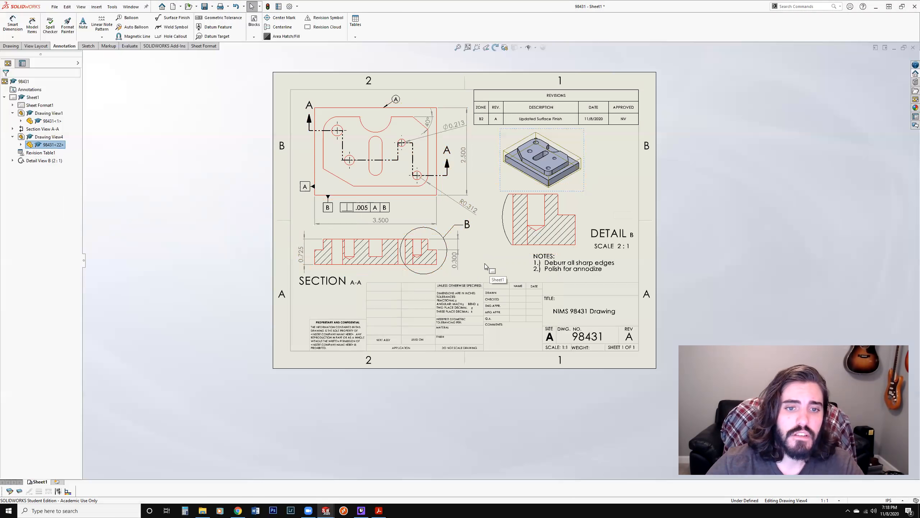
# Deselect the component and save the drawing
pyautogui.click(205, 148)
pyautogui.click(54, 6)
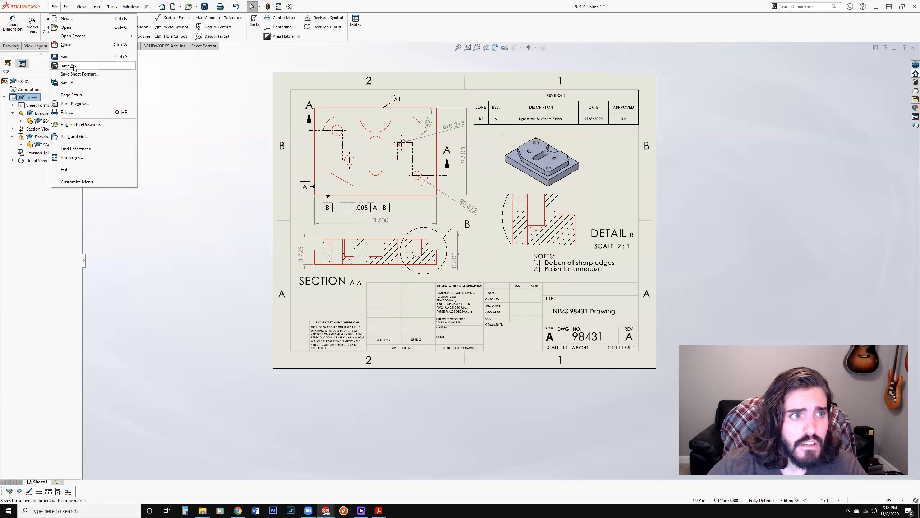
pyautogui.click(65, 56)
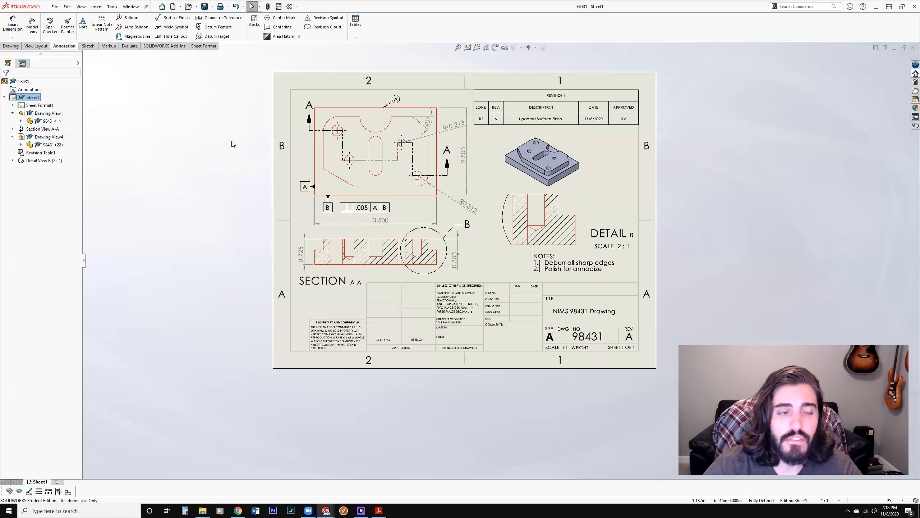
# Save the drawing as a Dwg file named 98431 in the Fall 2020 folder, overwriting the existing DWG file
pyautogui.click(54, 7)
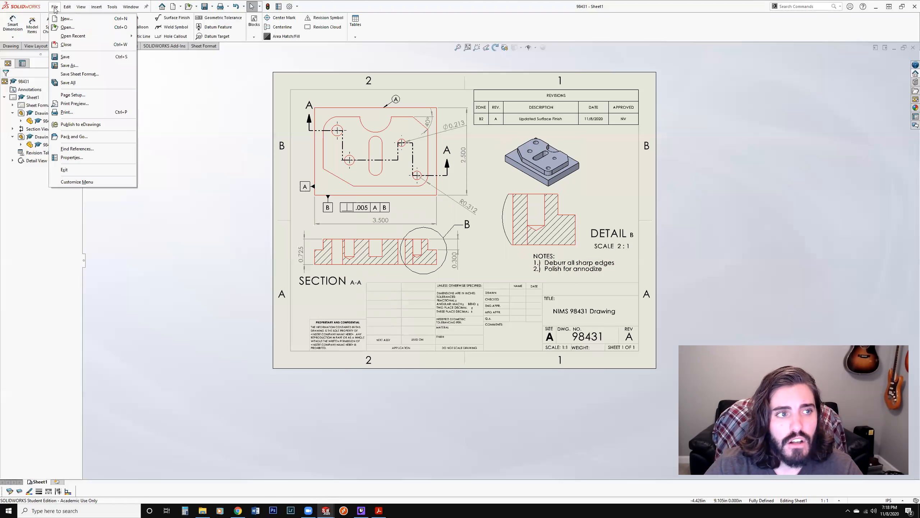
pyautogui.click(69, 65)
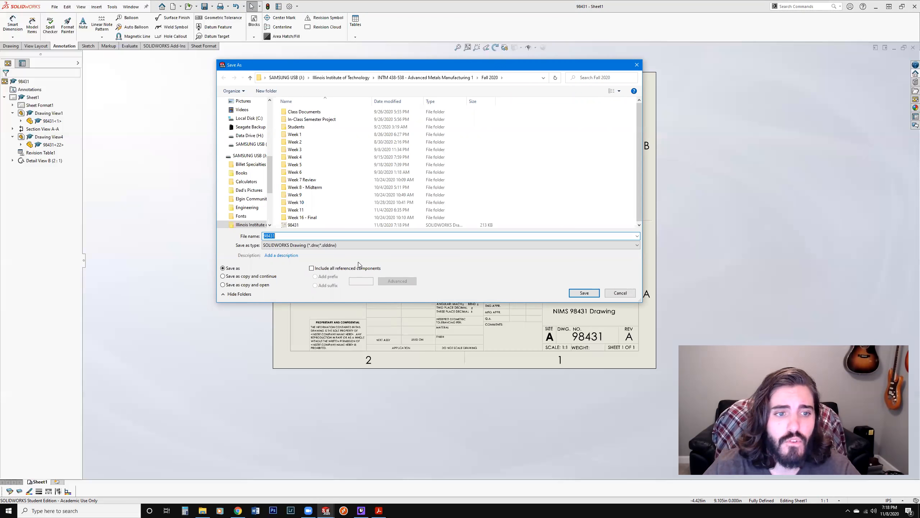
pyautogui.click(335, 246)
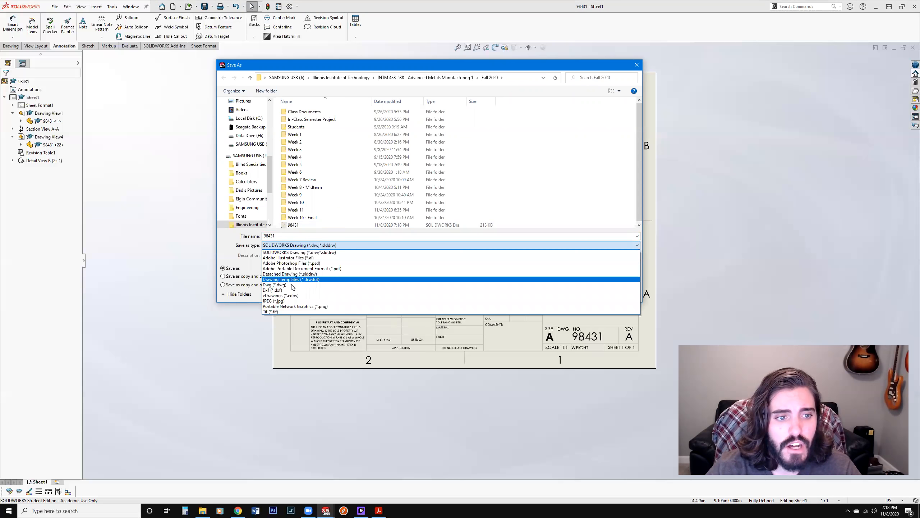
pyautogui.click(278, 285)
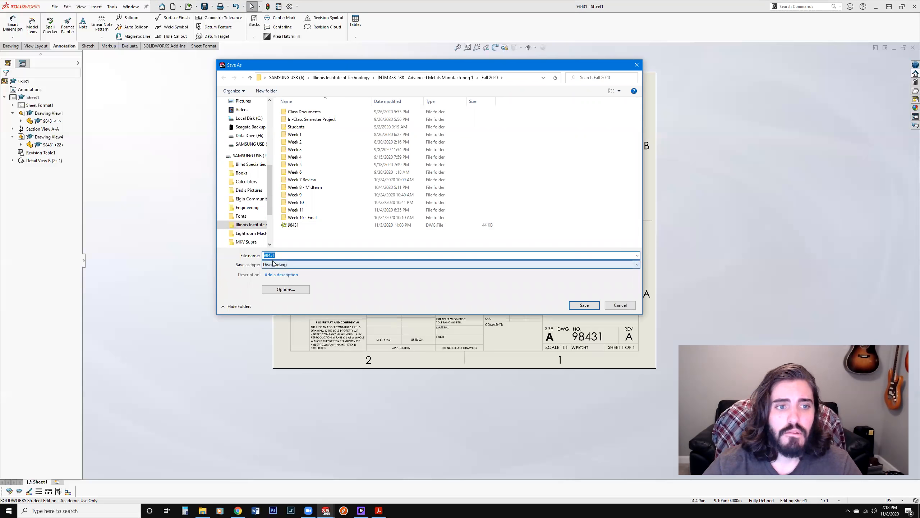
pyautogui.click(581, 304)
pyautogui.click(480, 258)
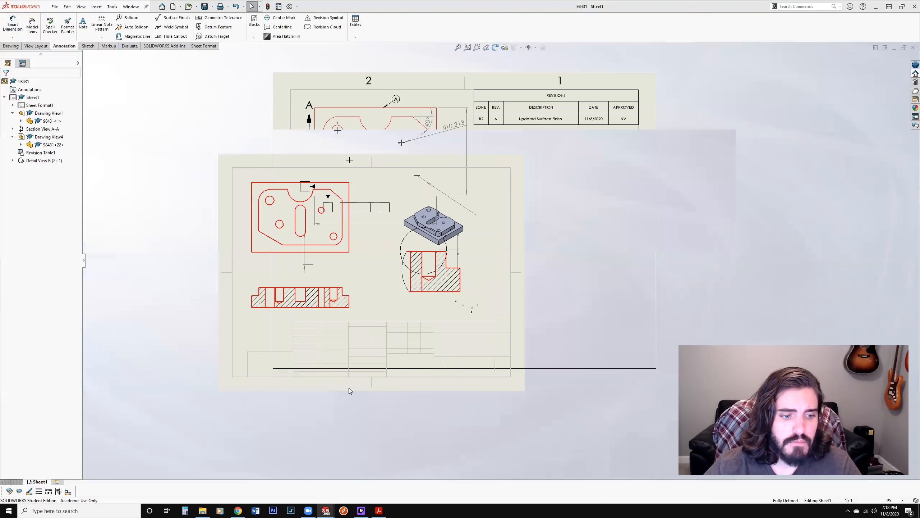
# Finish the DWG export and browse in File Explorer to the Fall 2020 folder of INTM 438-538 on the SAMSUNG USB drive
pyautogui.click(514, 278)
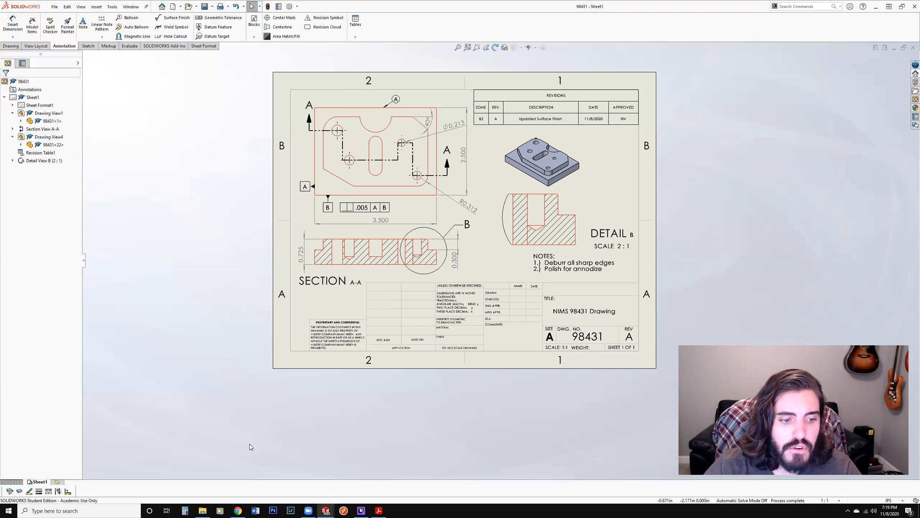
pyautogui.click(208, 509)
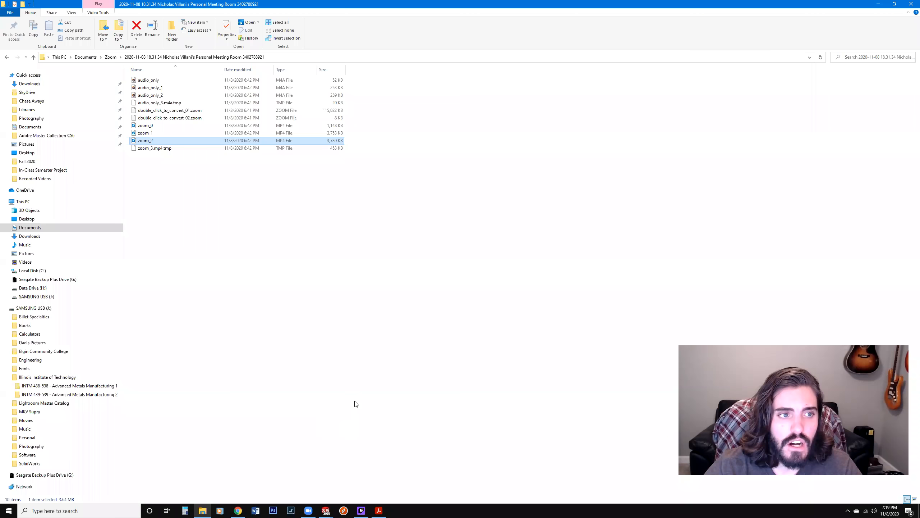
pyautogui.click(7, 57)
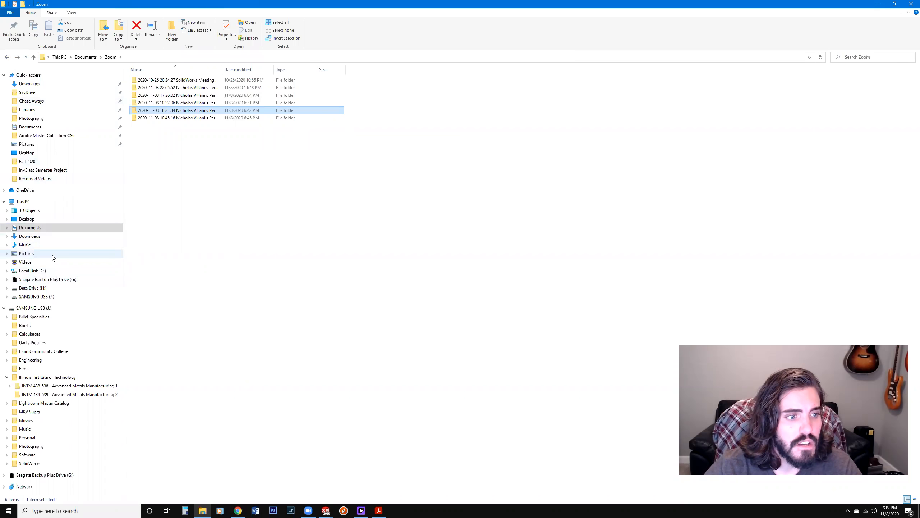
pyautogui.click(43, 297)
pyautogui.doubleClick(156, 84)
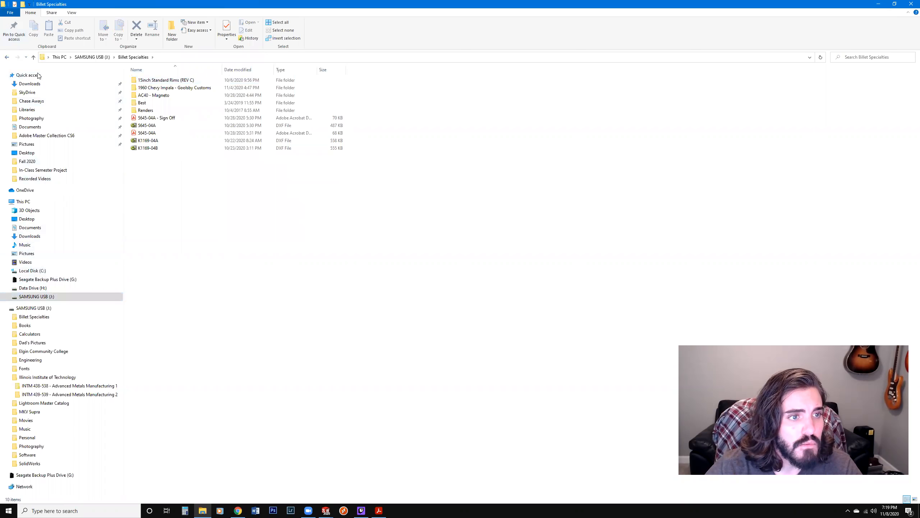
pyautogui.hotkey('alt', 'Left')
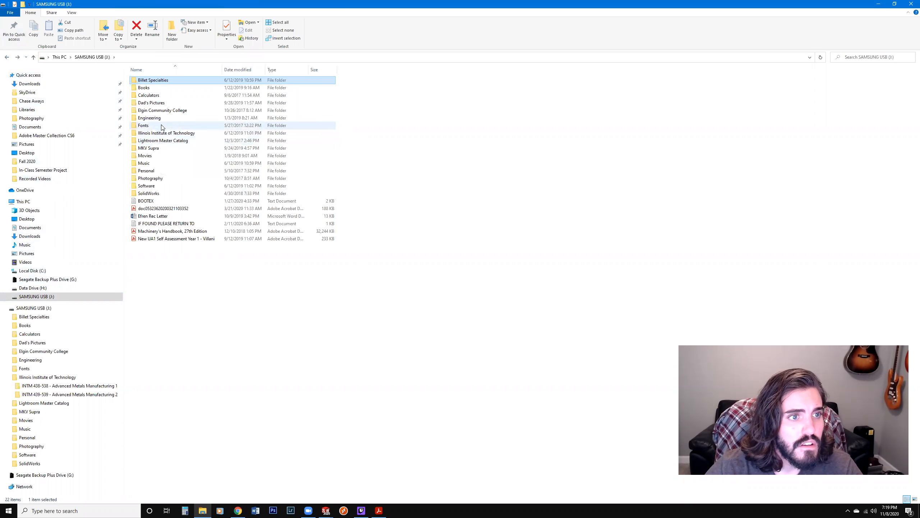
pyautogui.doubleClick(165, 133)
pyautogui.doubleClick(150, 81)
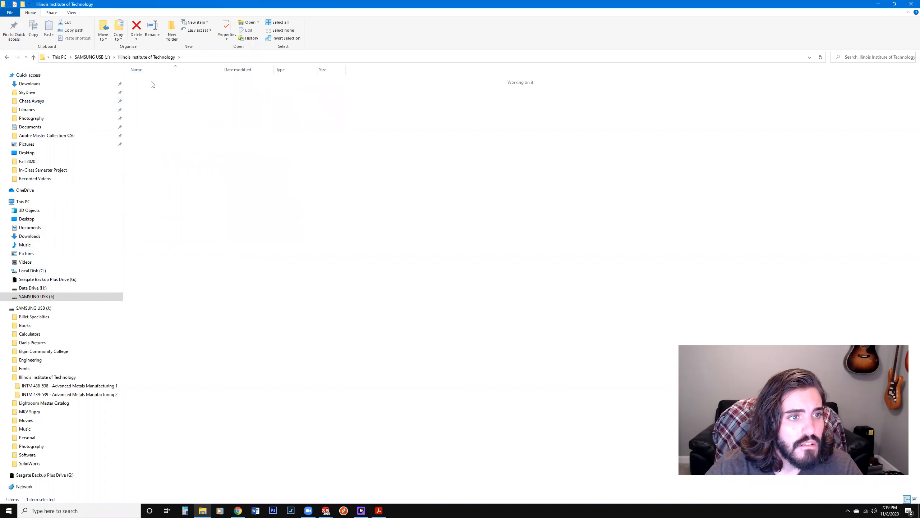
pyautogui.doubleClick(150, 80)
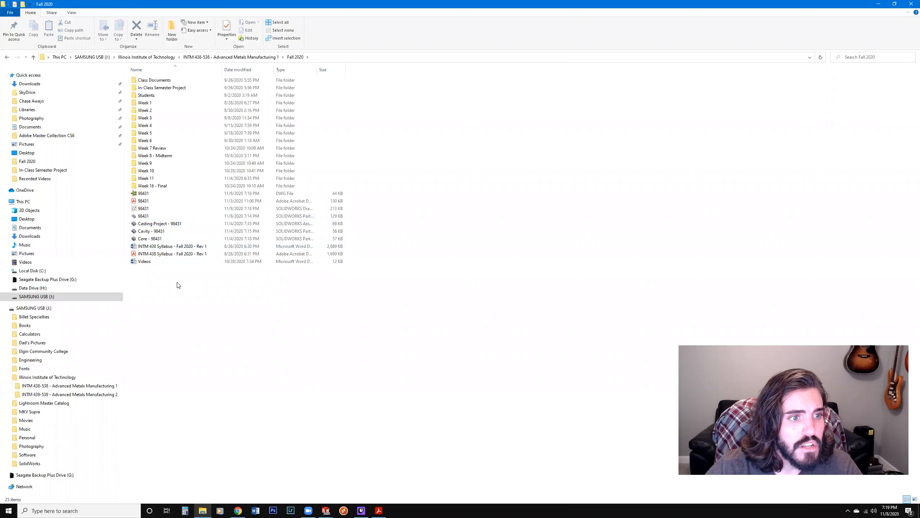
# Open the exported 98431 DWG file in eDrawings, examine the drawing's layer colors, and close the viewer
pyautogui.doubleClick(145, 194)
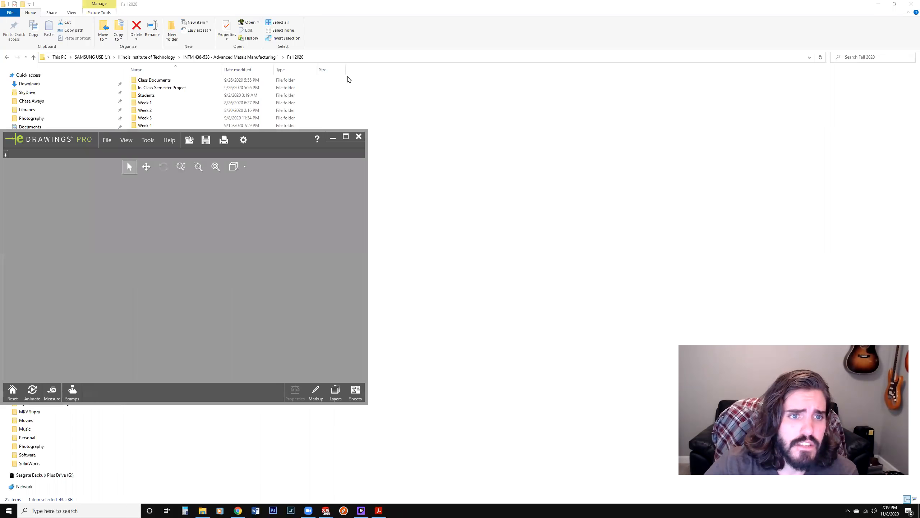
pyautogui.click(346, 137)
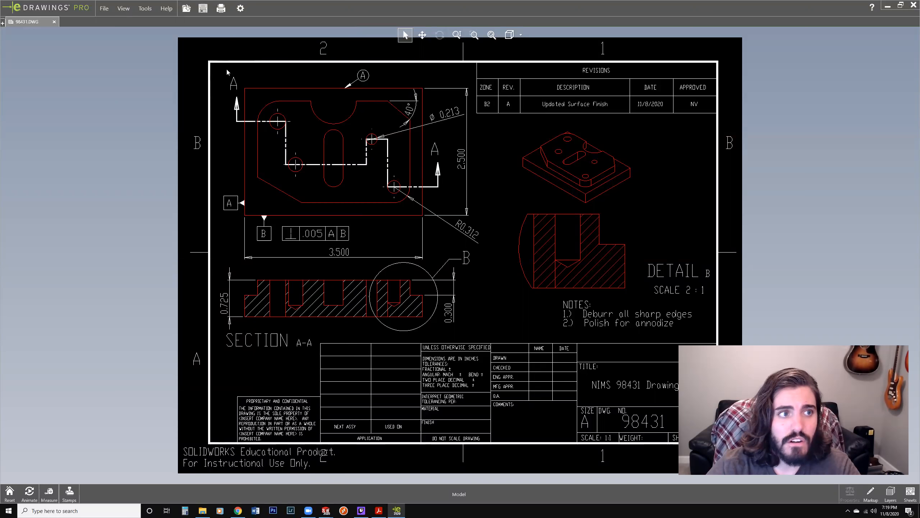
pyautogui.doubleClick(430, 8)
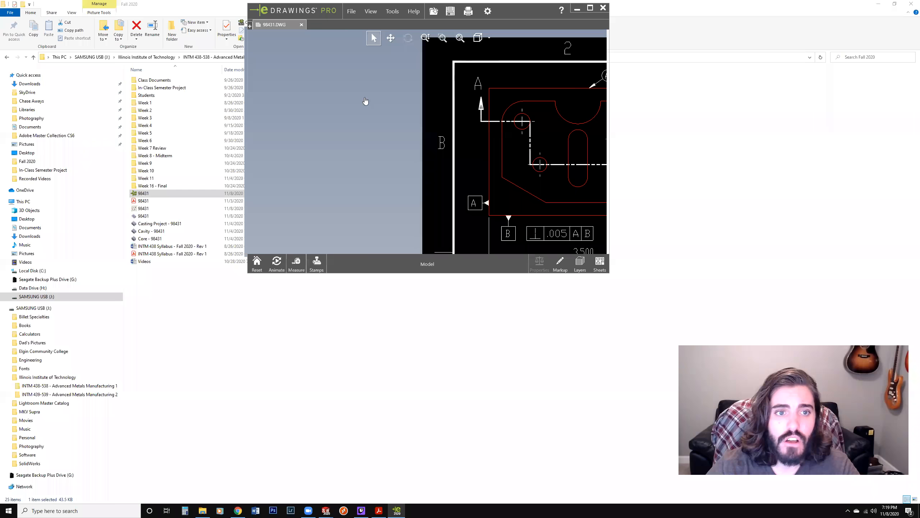
pyautogui.click(539, 98)
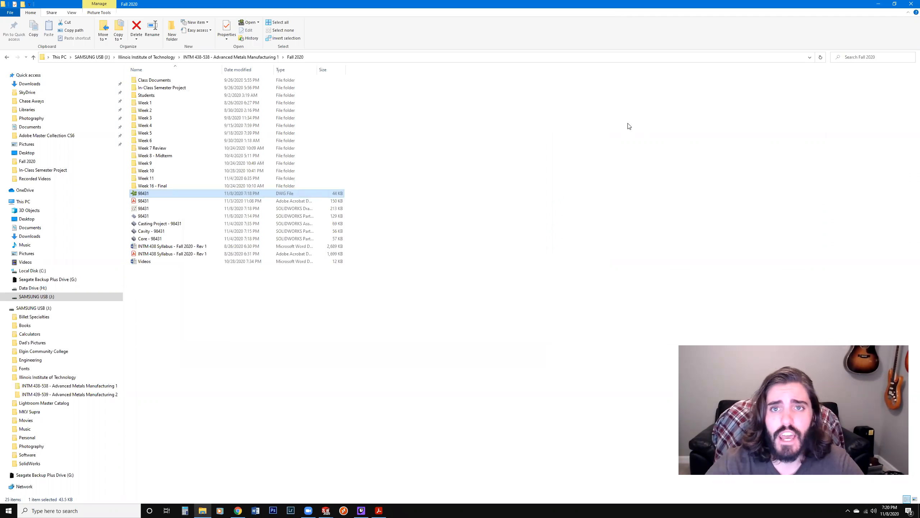
# Minimize File Explorer and close the 98431 drawing in SOLIDWORKS
pyautogui.moveTo(778, 6)
pyautogui.mouseDown()
pyautogui.moveTo(743, 103)
pyautogui.moveTo(801, 123)
pyautogui.mouseUp()
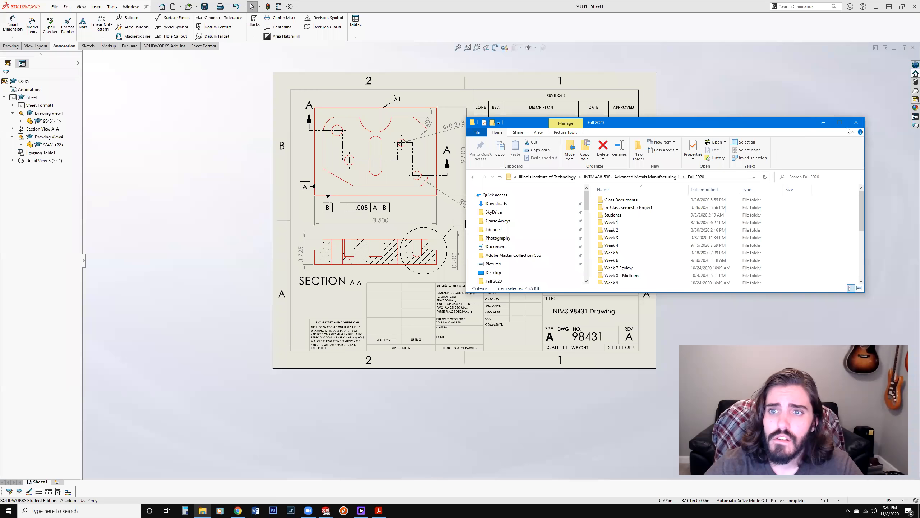
pyautogui.click(826, 123)
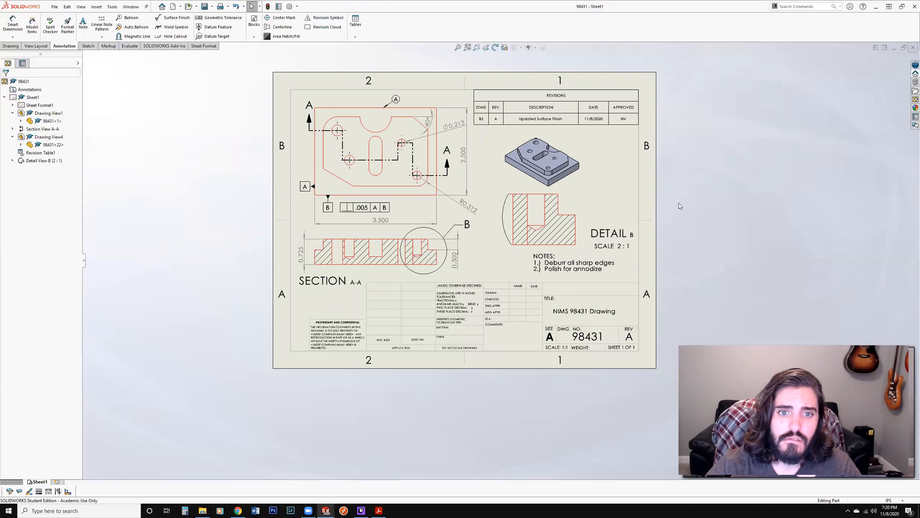
pyautogui.click(913, 48)
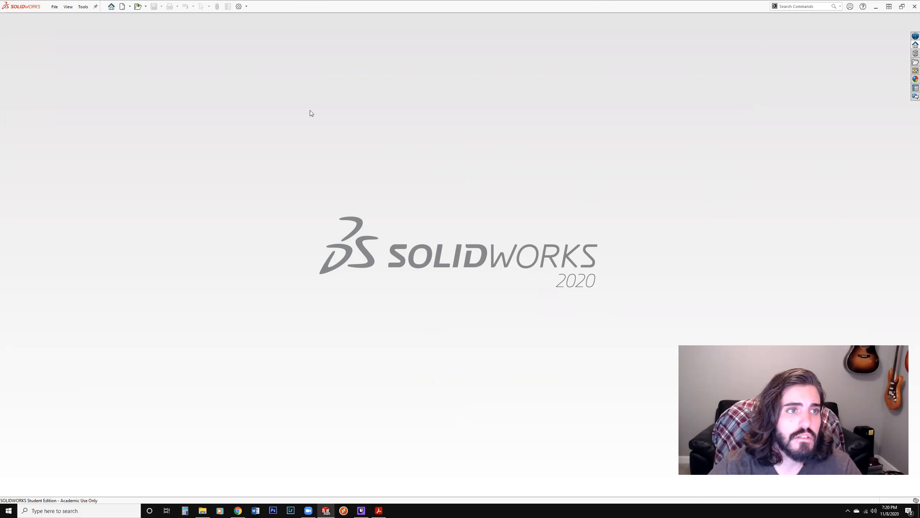
# Import the 98431 DWG file as a part sketch in inches, including only the PART layer and enabling the Explode Blocks option
pyautogui.click(54, 10)
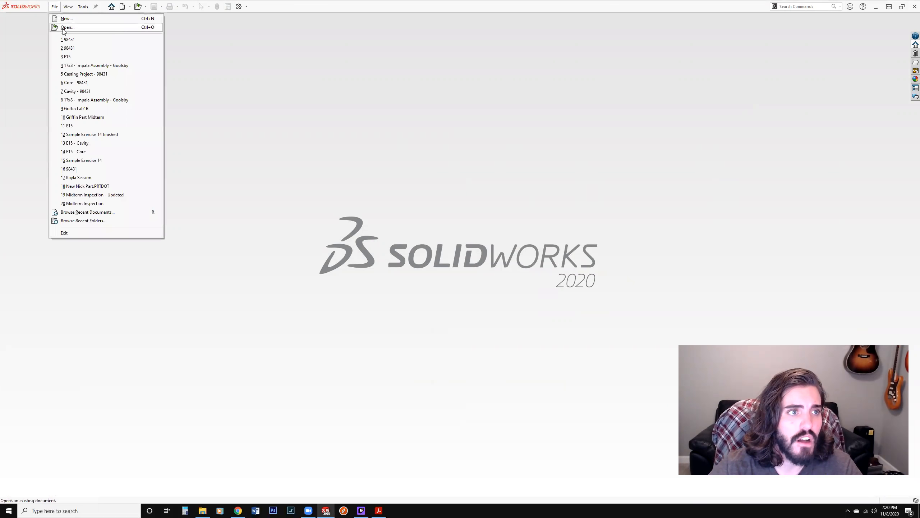
pyautogui.click(64, 29)
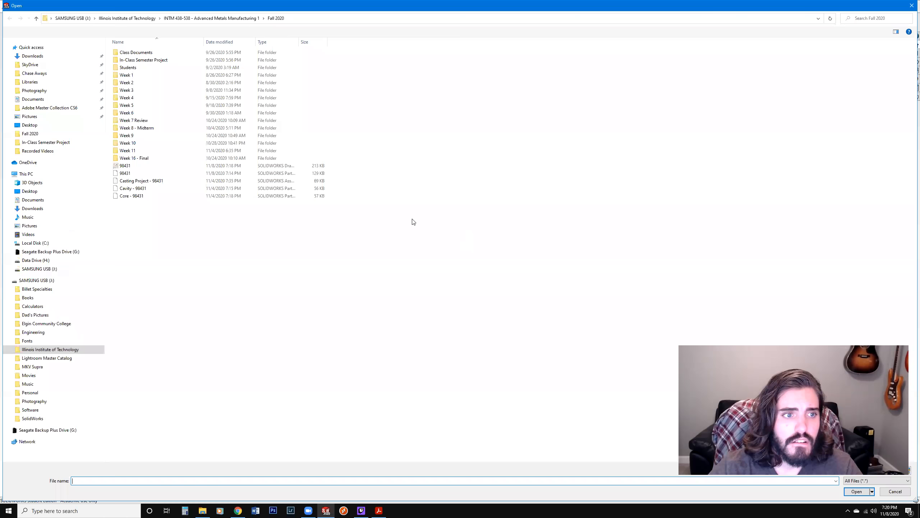
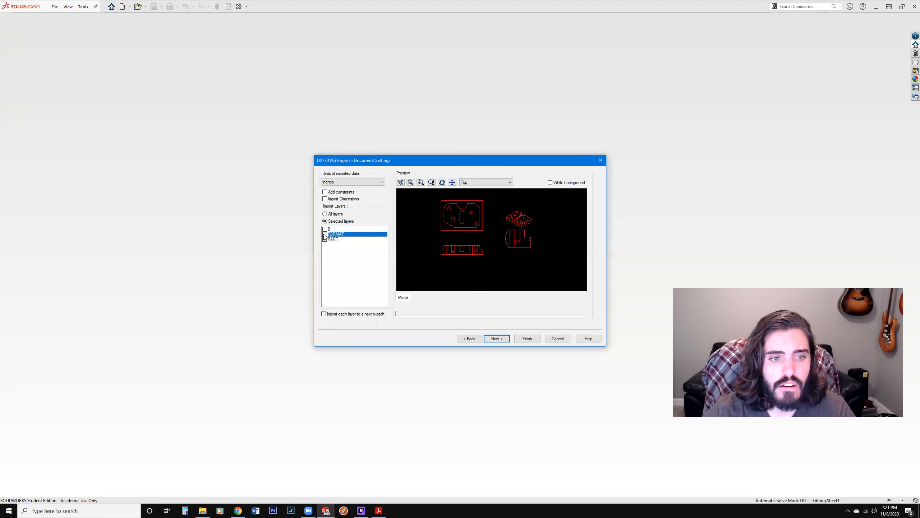
pyautogui.click(325, 239)
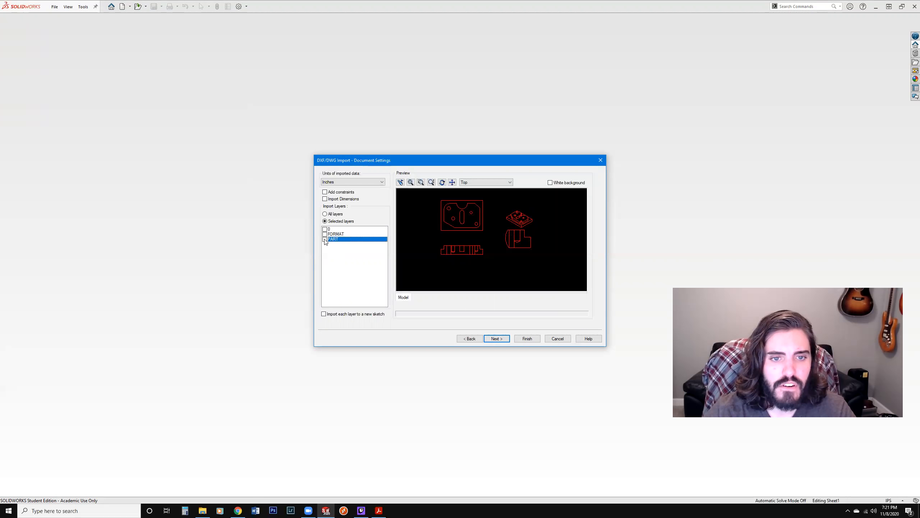
pyautogui.click(324, 240)
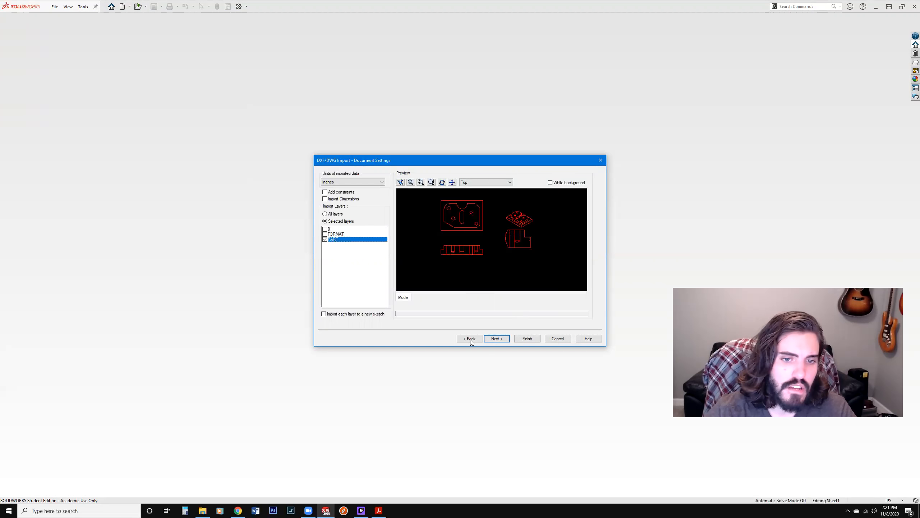
pyautogui.click(502, 339)
pyautogui.click(527, 339)
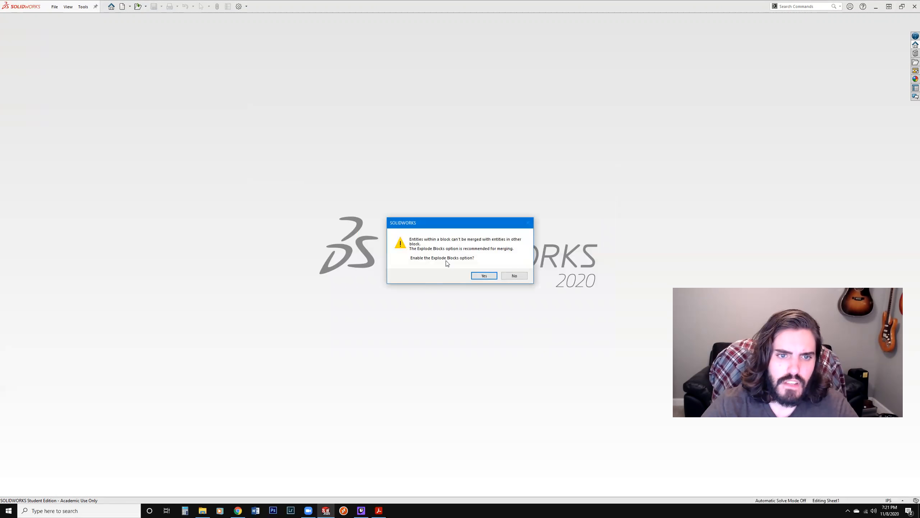
pyautogui.click(489, 276)
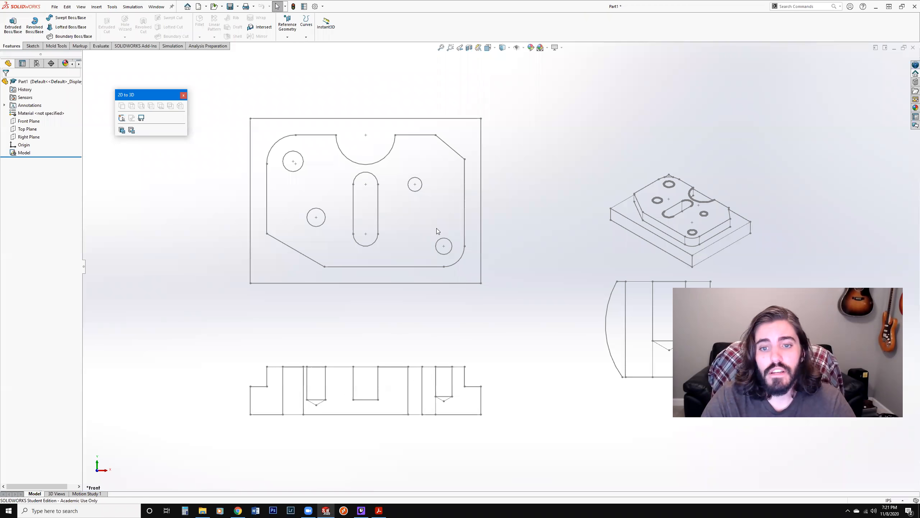
# Convert the imported Model reference sketch into an editable sketch and open it for editing
pyautogui.scroll(4, 509, 255)
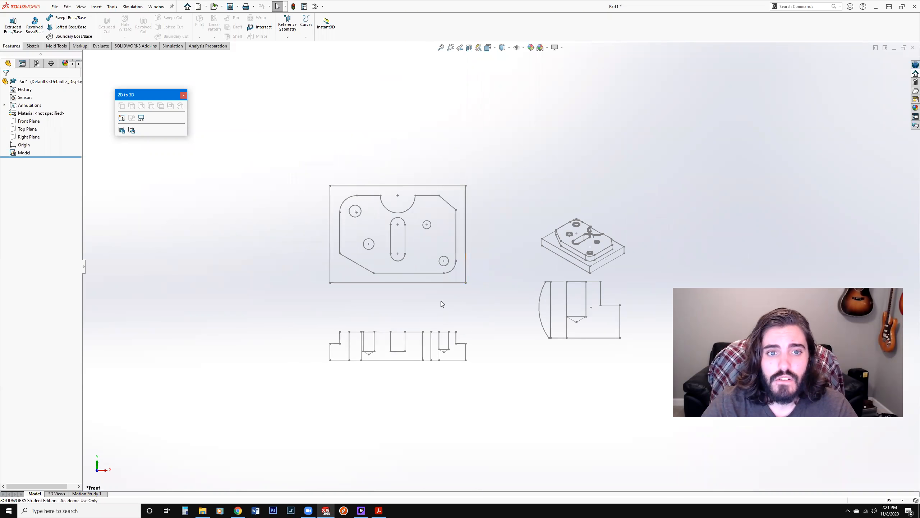
pyautogui.click(411, 185)
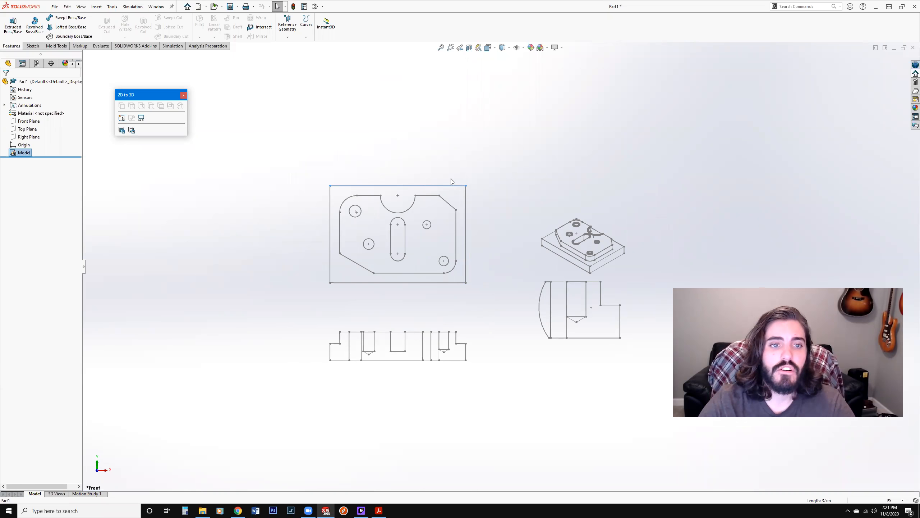
pyautogui.click(296, 155)
pyautogui.click(19, 153)
pyautogui.rightClick(20, 153)
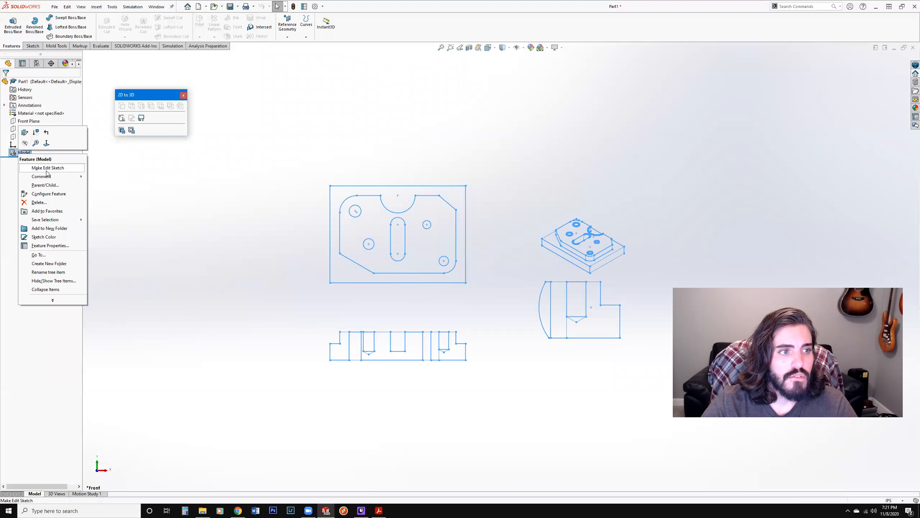
pyautogui.press('Escape')
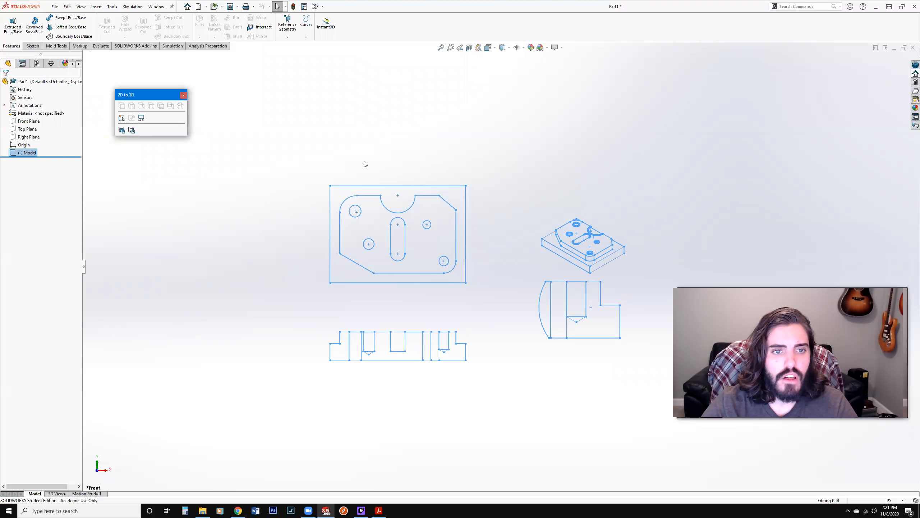
pyautogui.rightClick(28, 155)
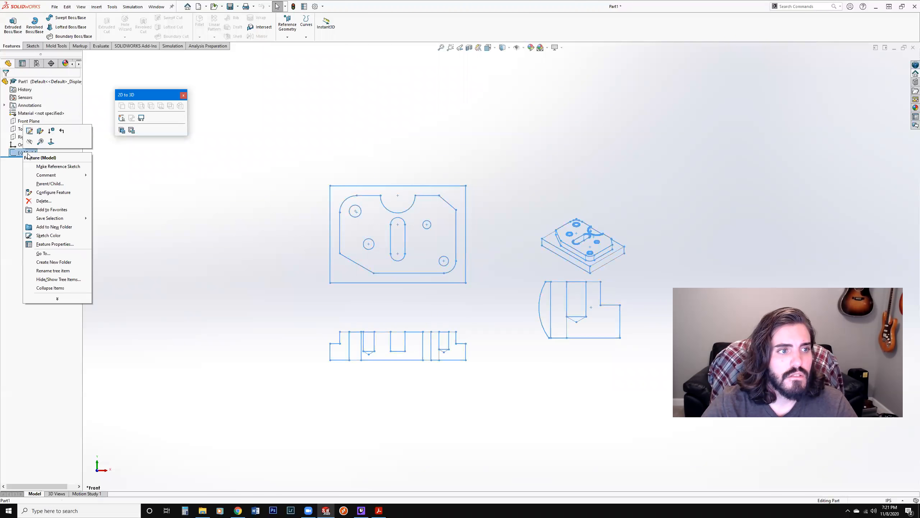
pyautogui.click(29, 131)
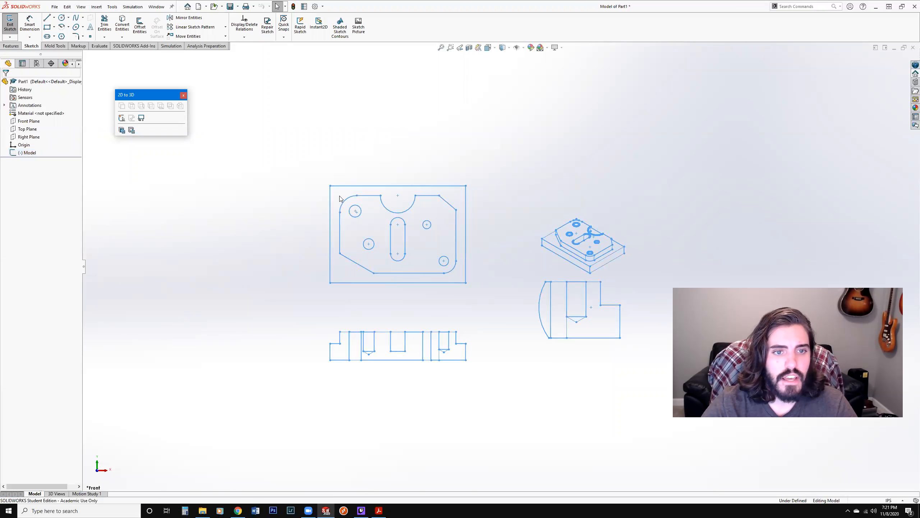
# Extrude the whole plate in the top view by .75 in, selecting the outer, inner, hole and slot regions as contours
pyautogui.click(10, 46)
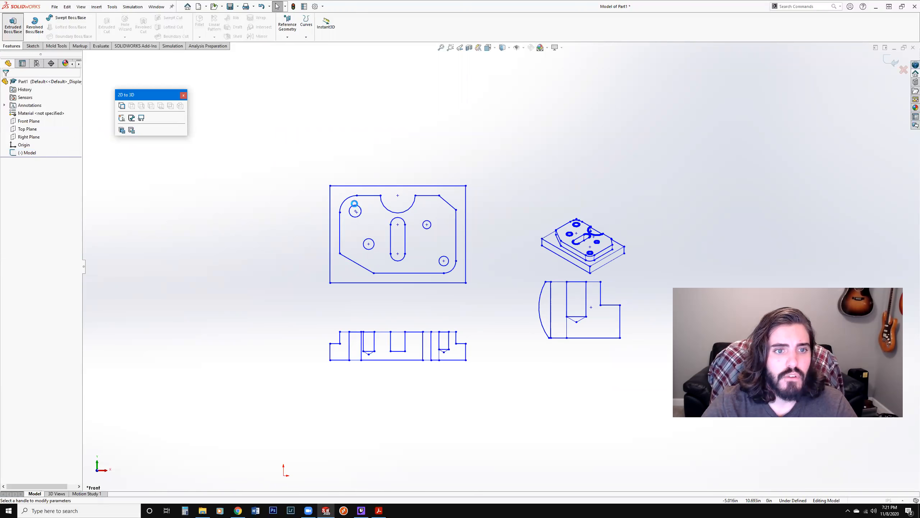
pyautogui.click(300, 205)
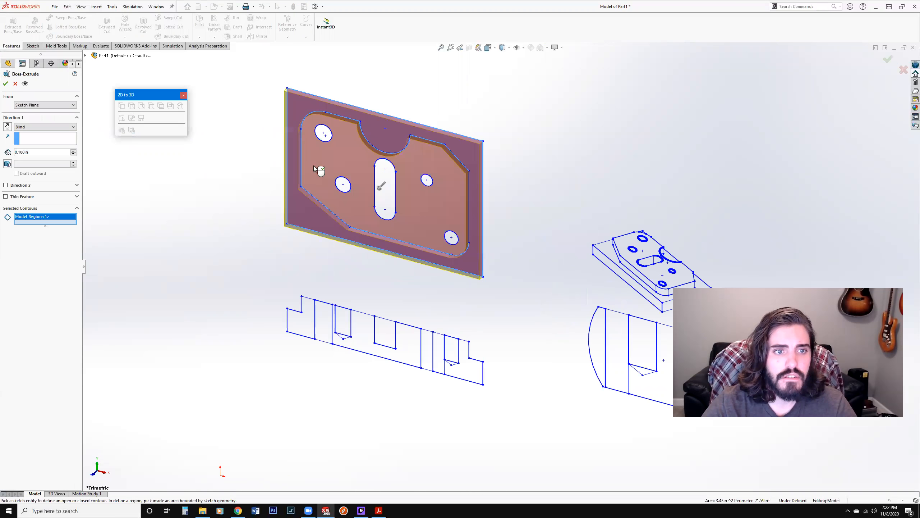
pyautogui.click(336, 168)
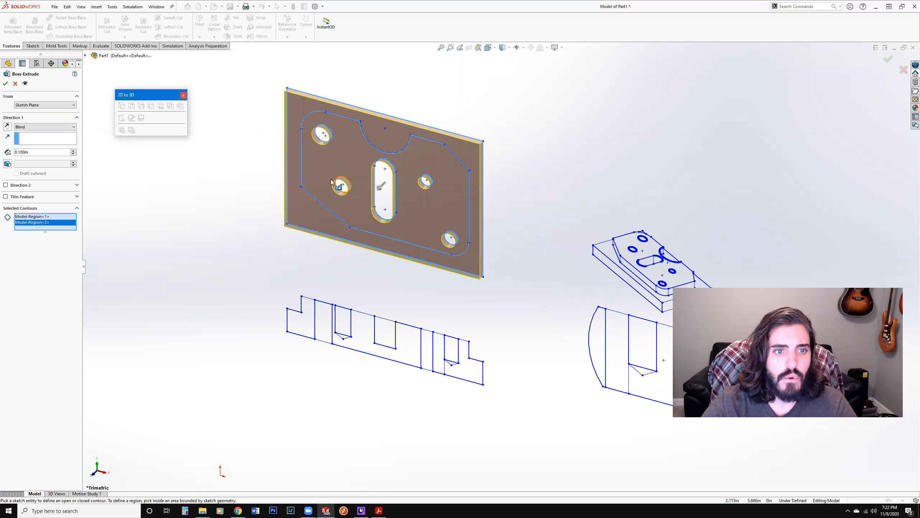
pyautogui.click(321, 141)
pyautogui.click(344, 187)
pyautogui.click(385, 190)
pyautogui.click(426, 181)
pyautogui.click(451, 239)
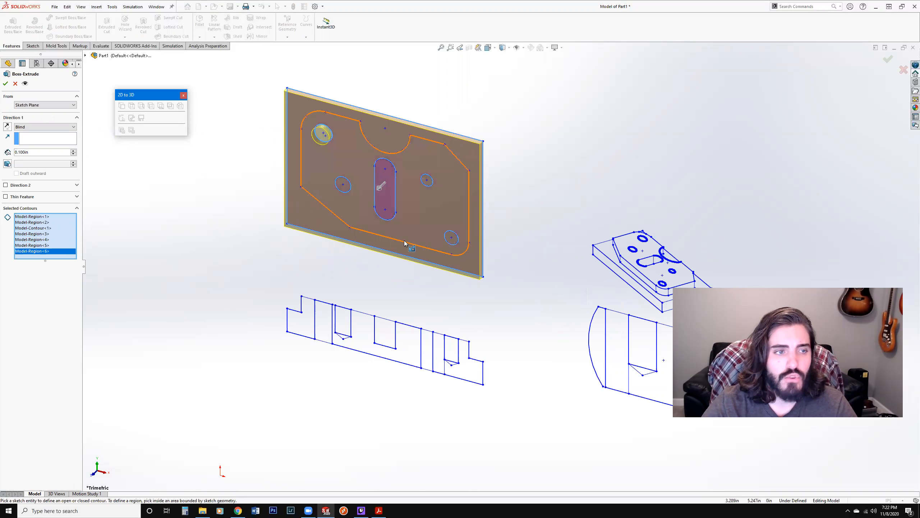
pyautogui.doubleClick(46, 155)
pyautogui.write('.75')
pyautogui.press('Return')
pyautogui.click(6, 83)
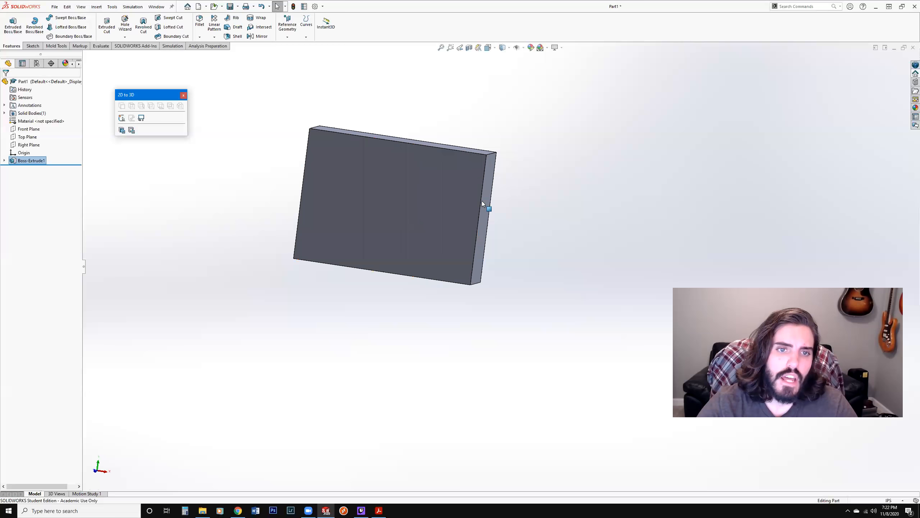
# Inspect the extruded block from several angles and bring up the NIMS Mill Level I Part PDF in Adobe Acrobat Reader
pyautogui.scroll(3, 482, 201)
pyautogui.moveTo(451, 213); pyautogui.dragTo(467, 178, button='middle')
pyautogui.moveTo(464, 243); pyautogui.dragTo(434, 207, button='middle')
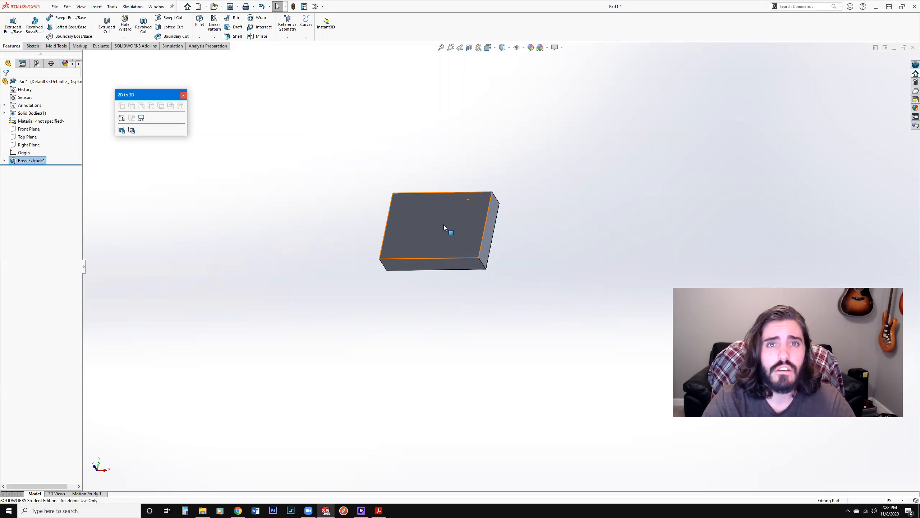
pyautogui.click(426, 166)
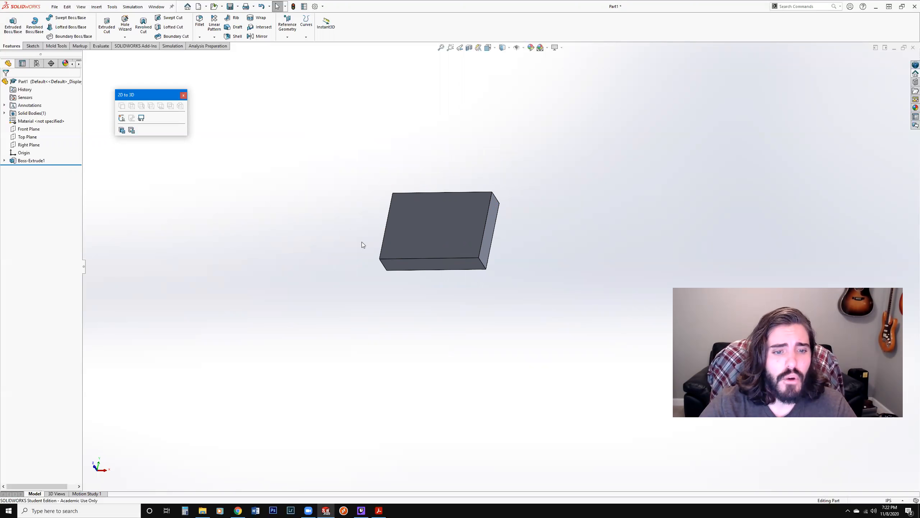
pyautogui.click(379, 510)
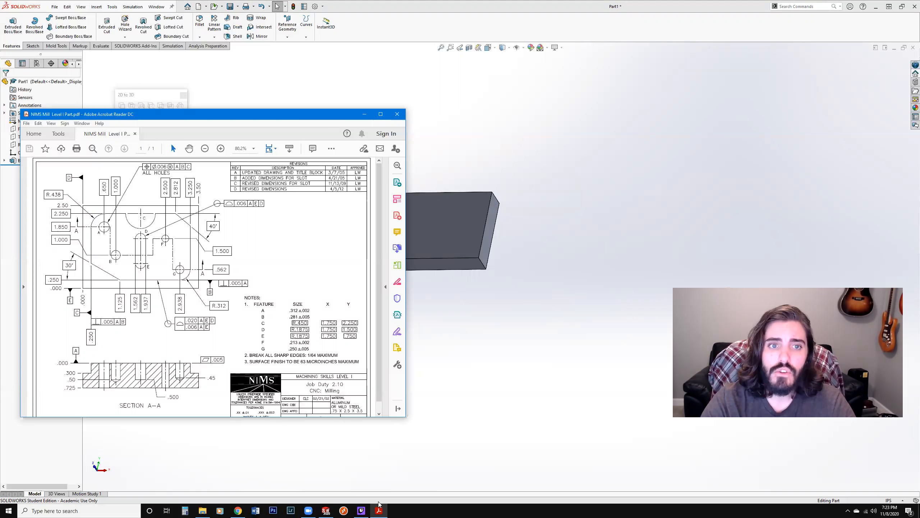
# Close the reference PDF and the extruded part, and open the recent 98431 solid part
pyautogui.click(398, 114)
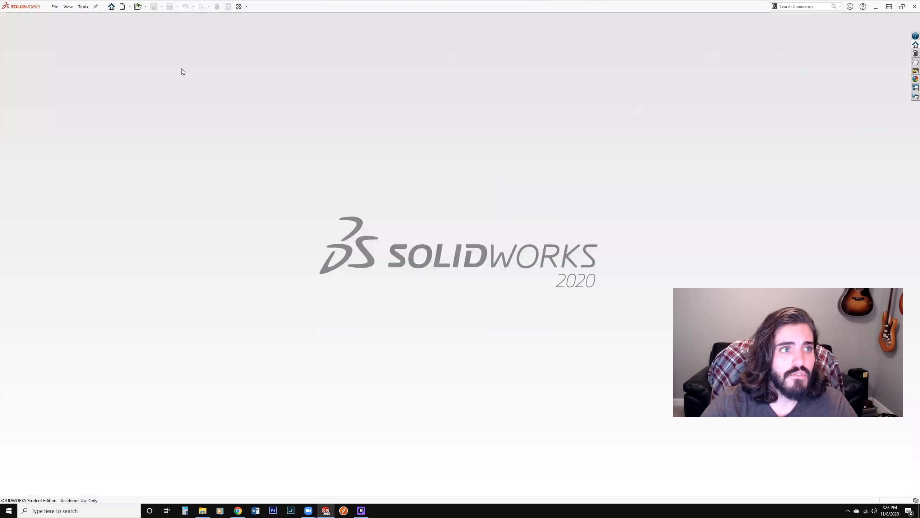
pyautogui.click(55, 6)
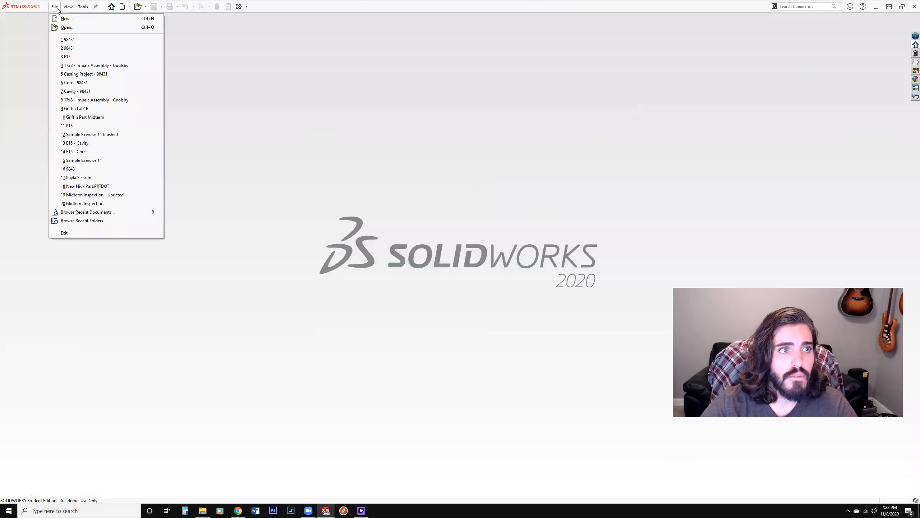
pyautogui.click(73, 50)
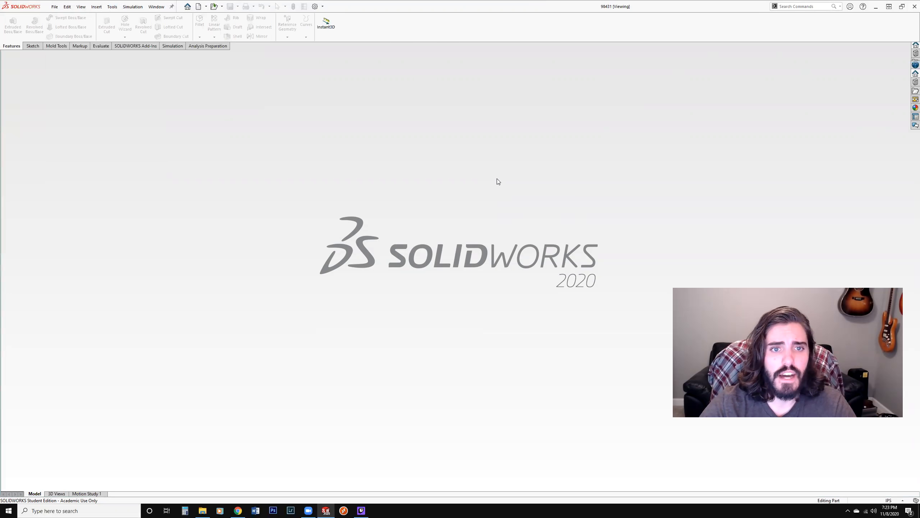
# Export the part as an IGES (*.igs) file named 98431 in the Fall 2020 folder
pyautogui.click(57, 7)
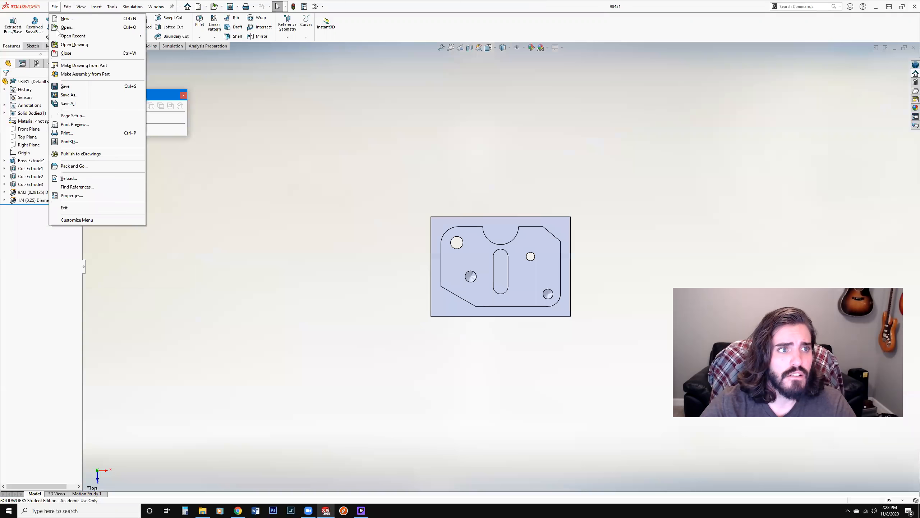
pyautogui.click(69, 95)
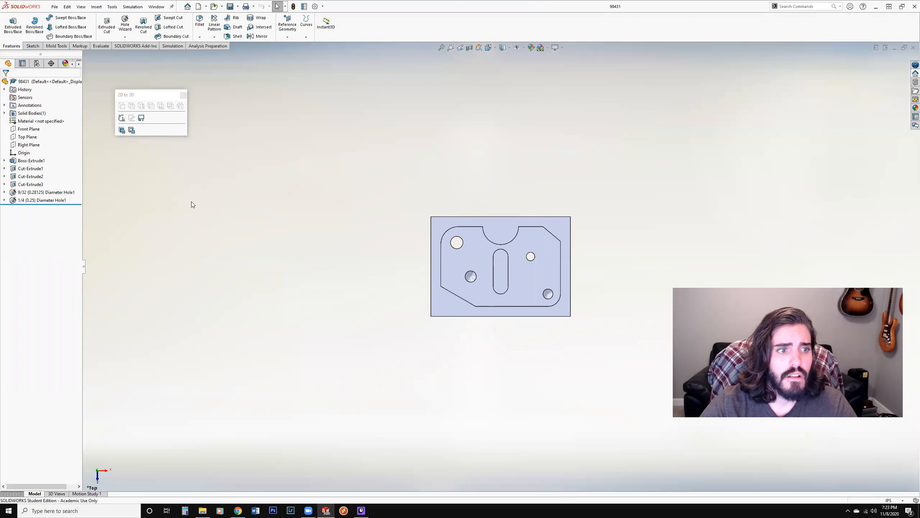
pyautogui.click(307, 246)
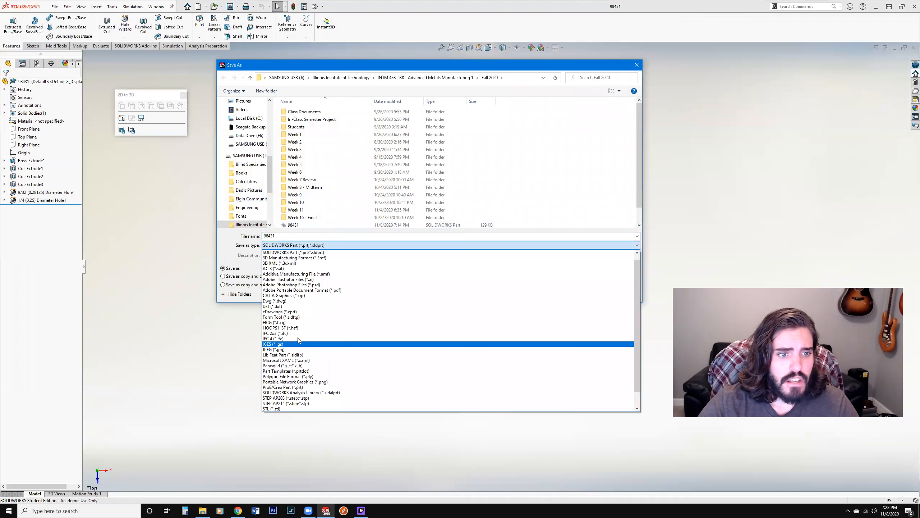
pyautogui.click(294, 337)
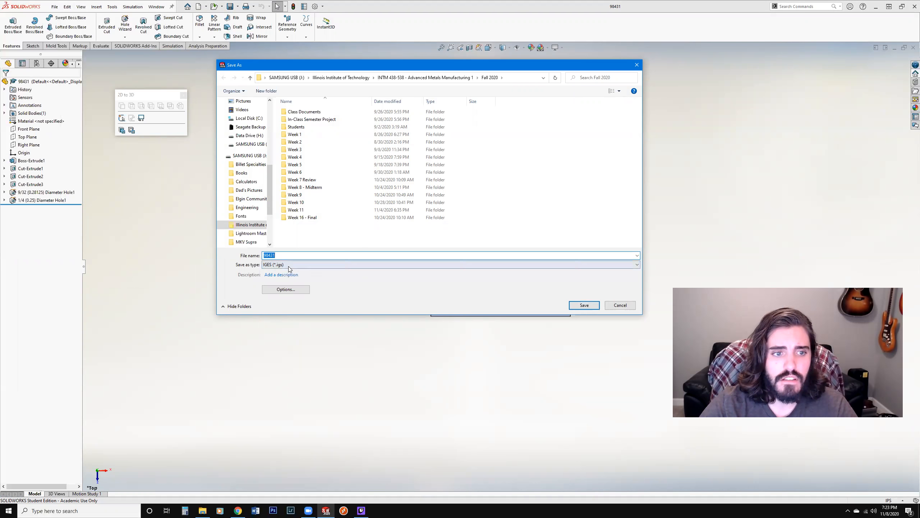
pyautogui.press('Return')
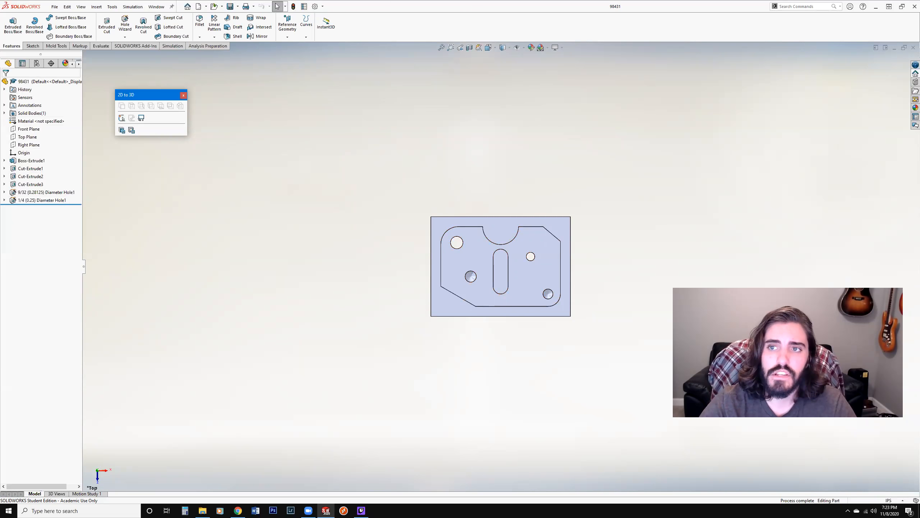
# Close the 98431 part and open the exported 98431.IGS file from the Fall 2020 folder
pyautogui.click(914, 47)
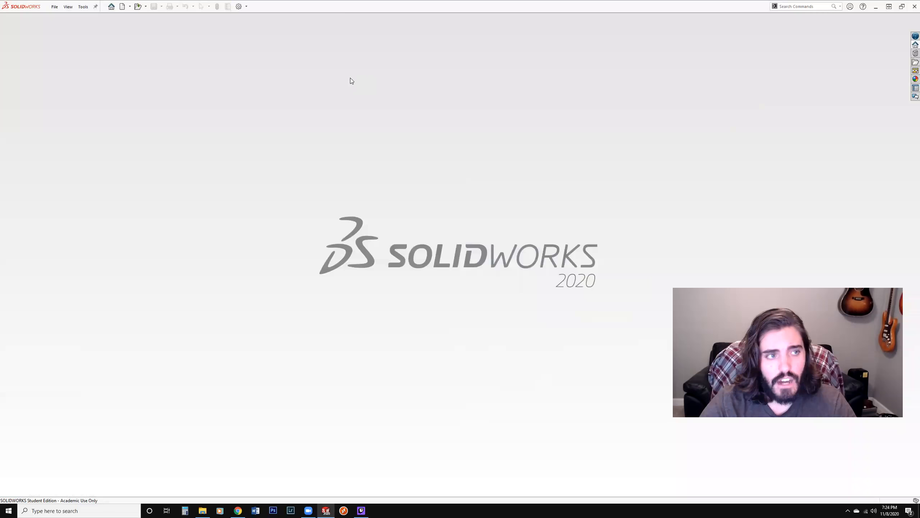
pyautogui.click(54, 7)
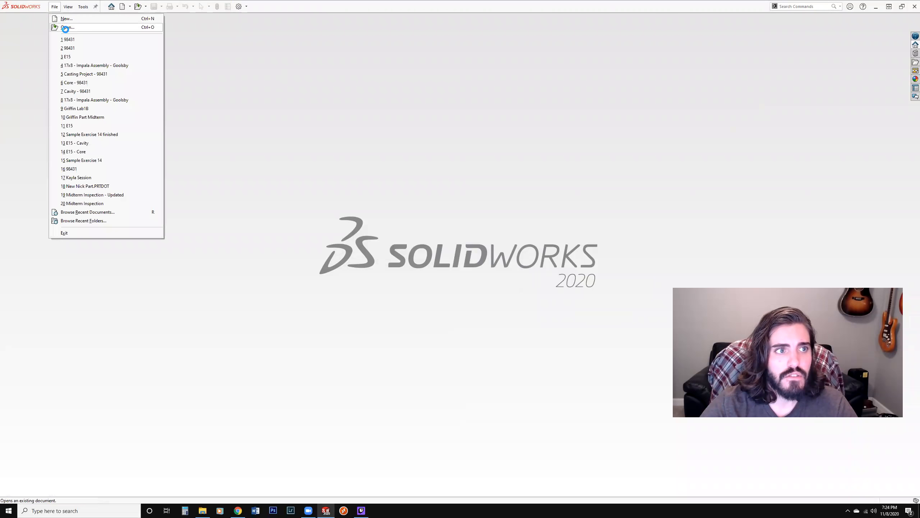
pyautogui.click(67, 27)
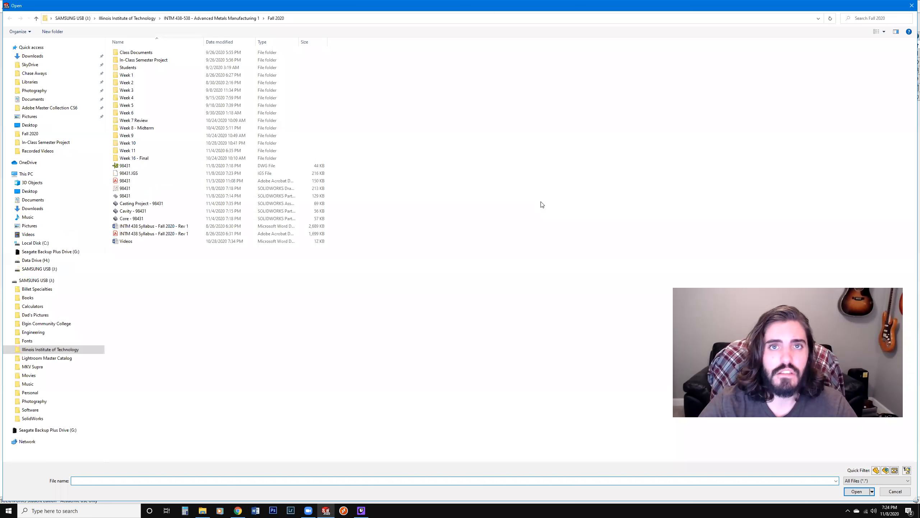
pyautogui.click(129, 173)
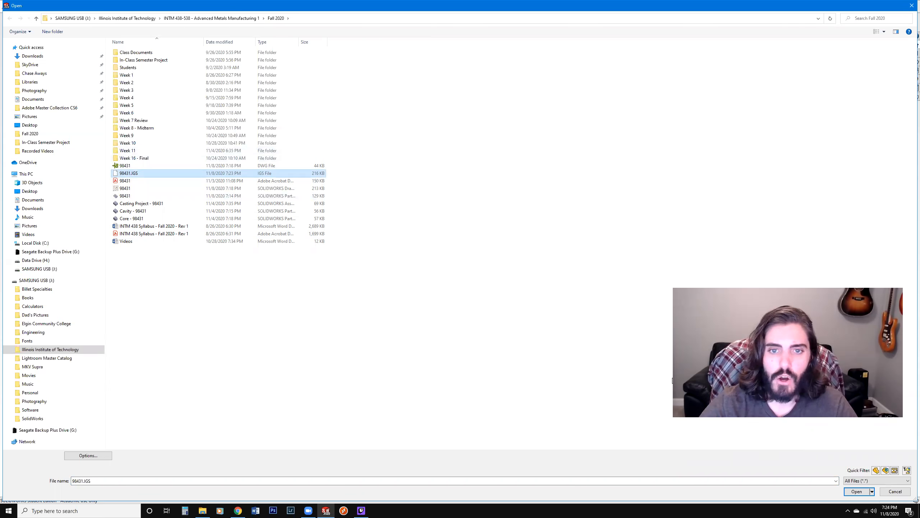
pyautogui.press('Return')
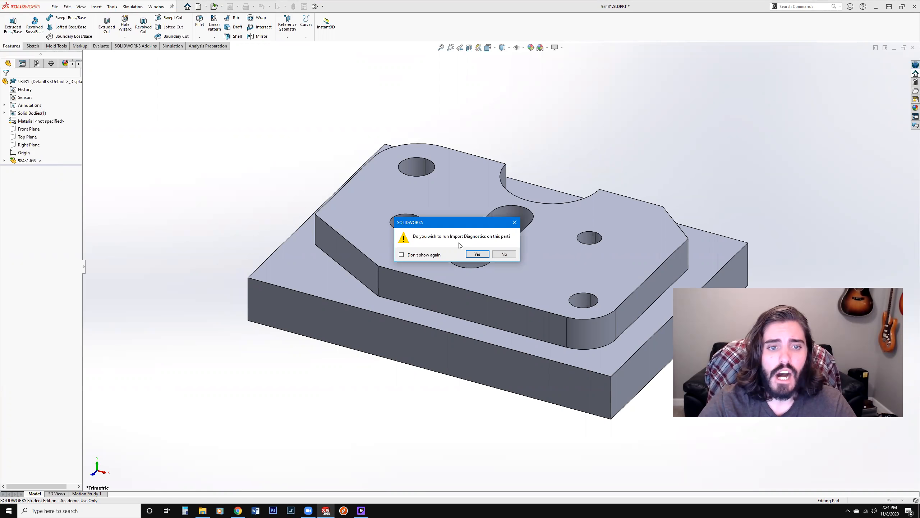
# Run Import Diagnostics on the newly imported body and look through the list of faulty faces
pyautogui.click(477, 254)
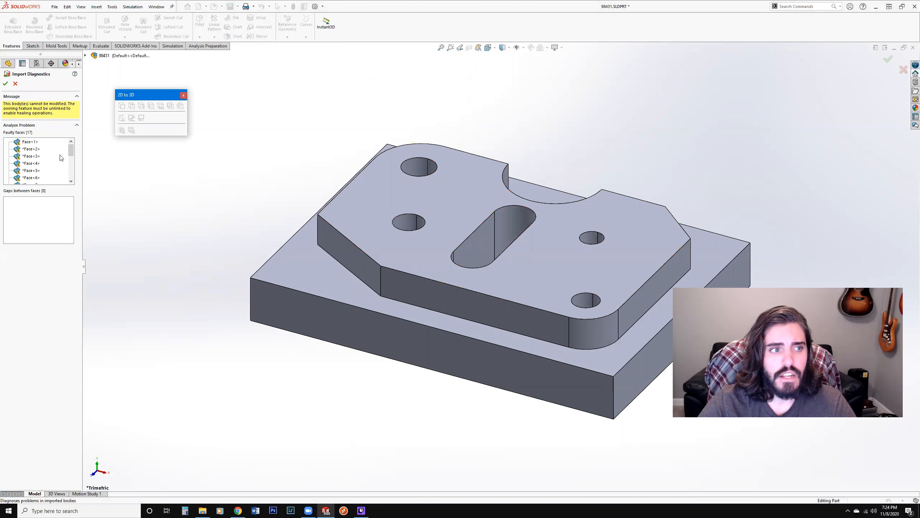
pyautogui.click(27, 155)
pyautogui.scroll(-3, 31, 151)
pyautogui.scroll(3, 31, 151)
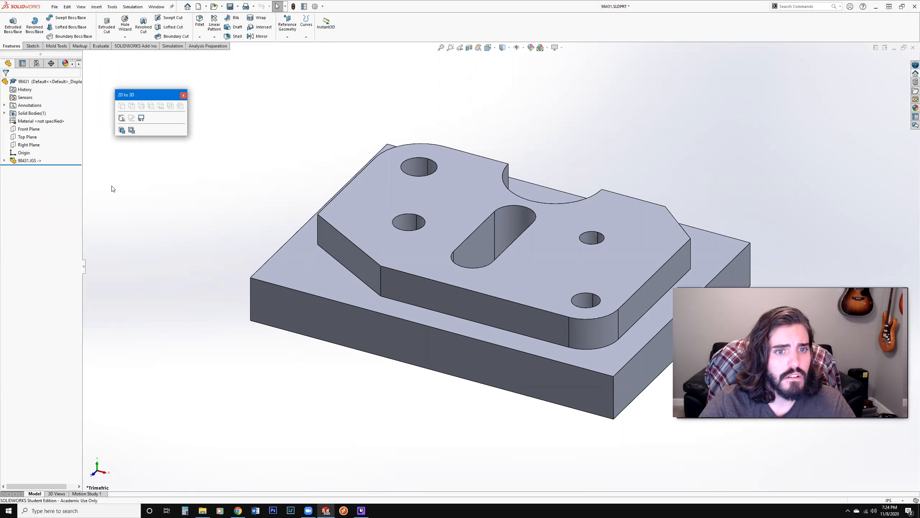
# Run Import Diagnostics again on the 98431.IGS feature, highlight Face<17> in the model, and close the 2D to 3D toolbar
pyautogui.click(462, 225)
pyautogui.rightClick(27, 161)
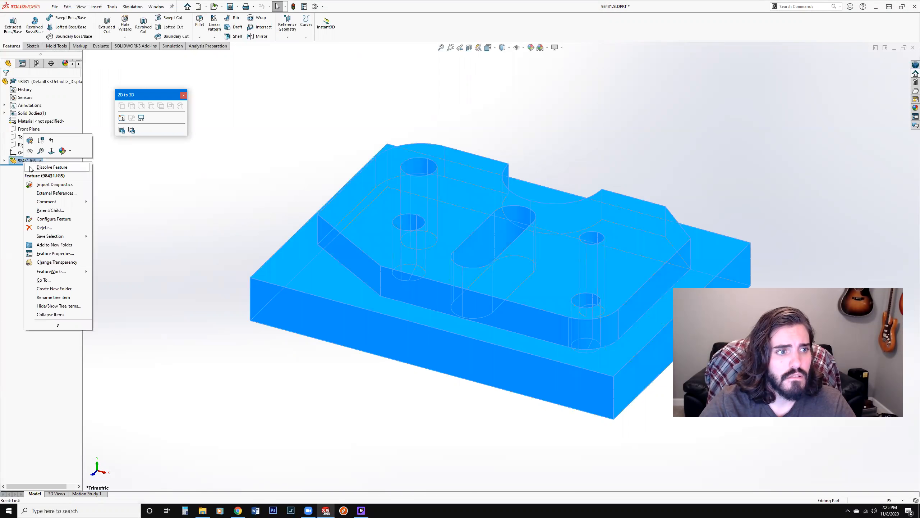
pyautogui.click(52, 186)
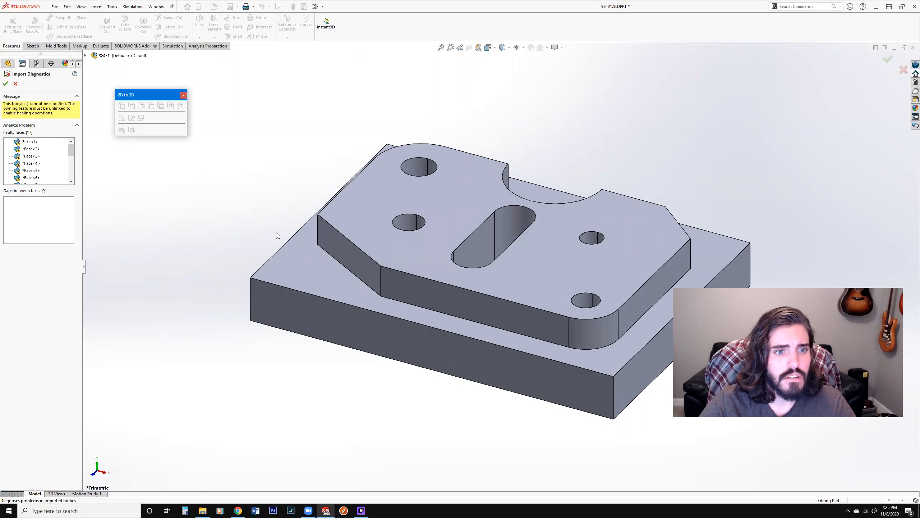
pyautogui.scroll(-4, 24, 146)
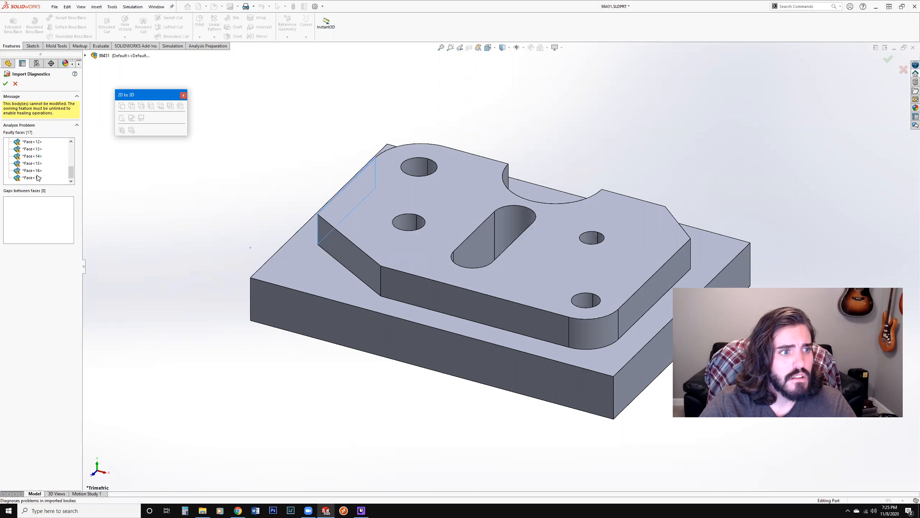
pyautogui.click(32, 177)
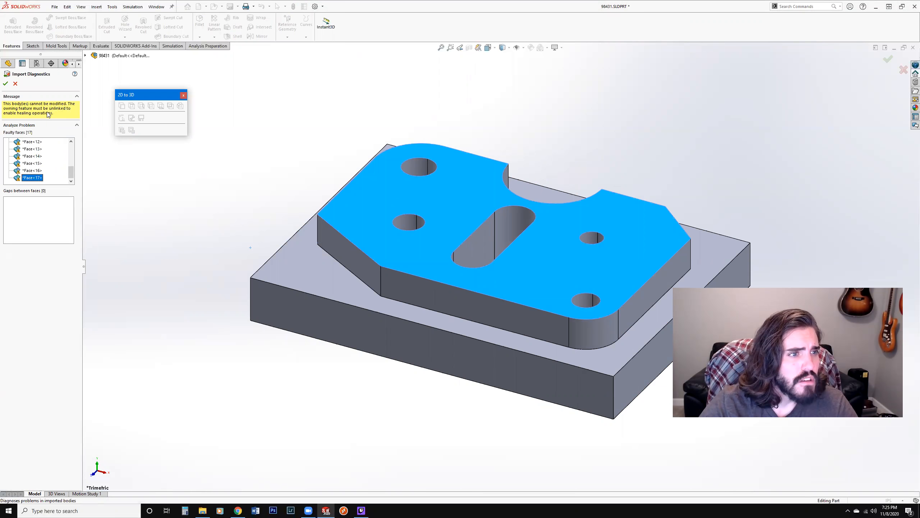
pyautogui.click(183, 95)
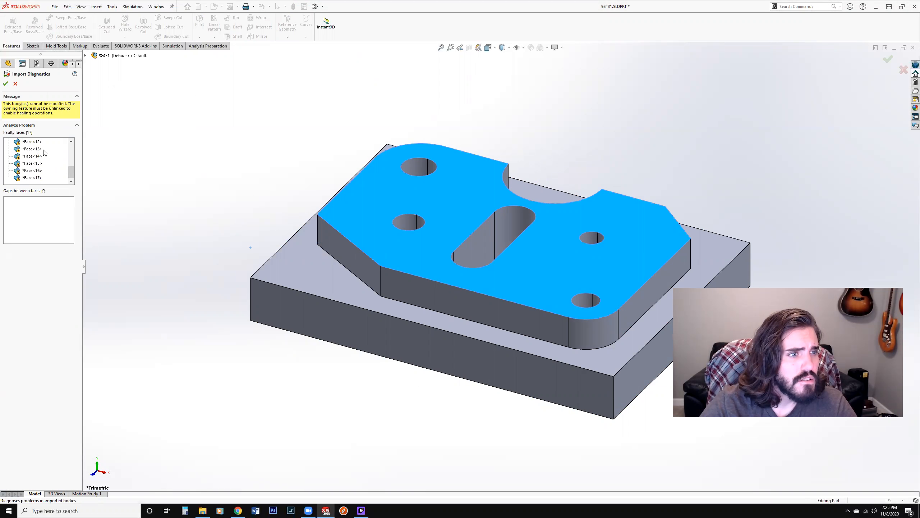
pyautogui.click(5, 83)
# Recheck the 98431.IGS feature's faulty faces in Import Diagnostics, highlighting the last one in the list, and cancel the diagnosis
pyautogui.rightClick(26, 161)
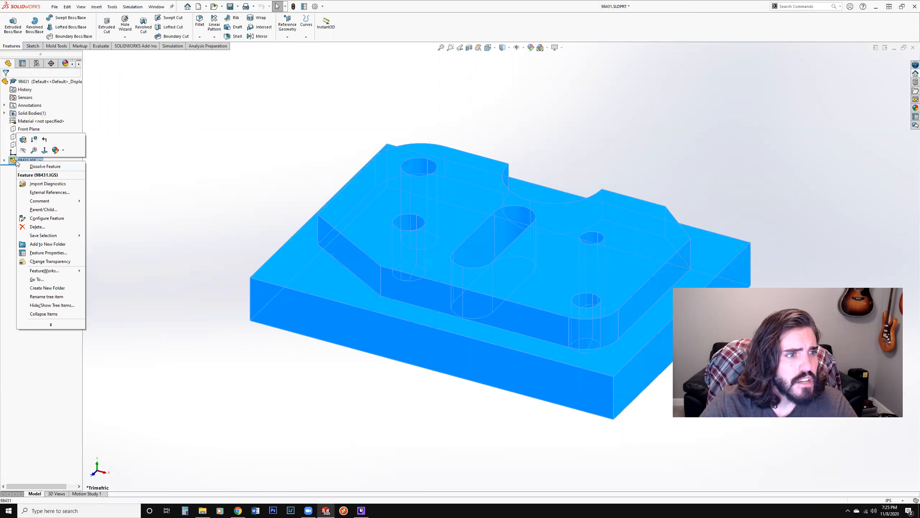
pyautogui.click(32, 184)
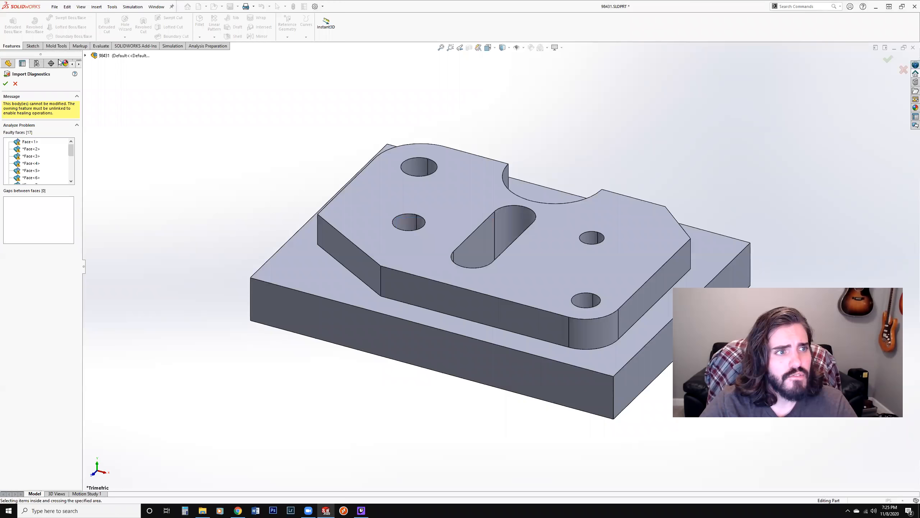
pyautogui.scroll(-4, 31, 156)
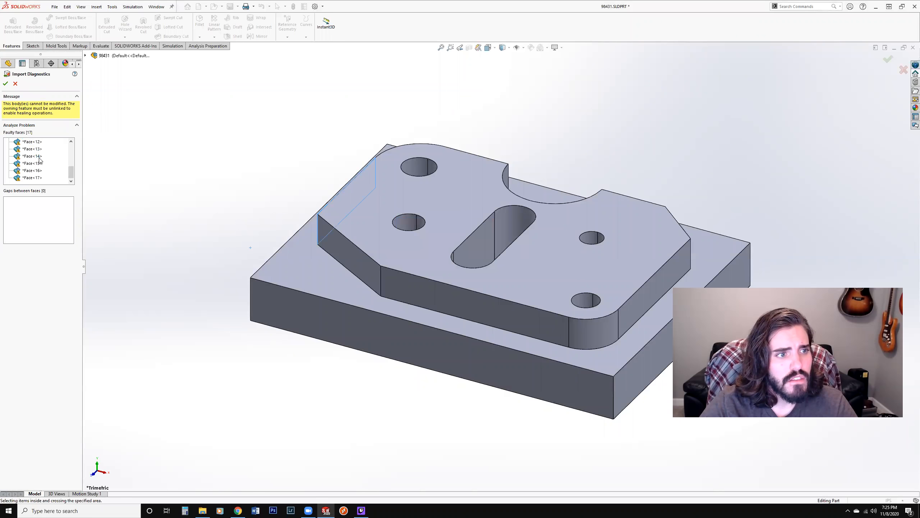
pyautogui.click(30, 178)
pyautogui.scroll(3, 30, 160)
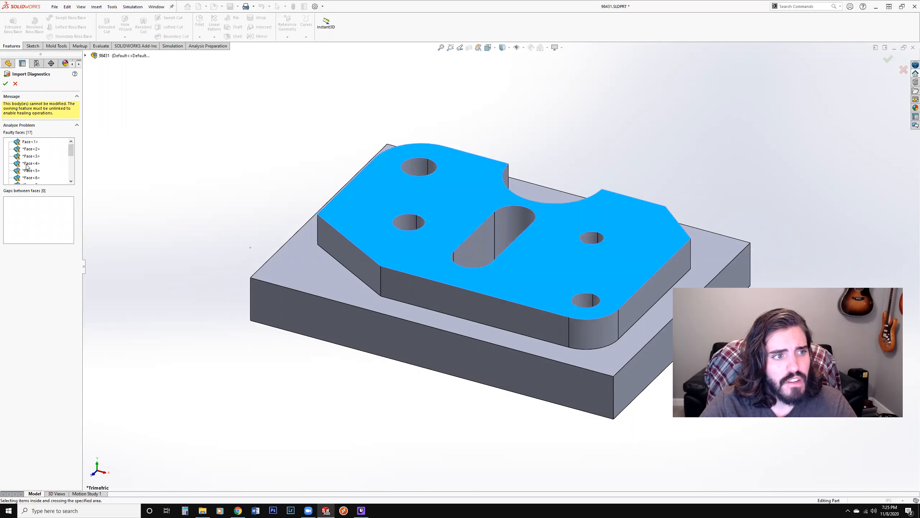
pyautogui.scroll(1, 31, 152)
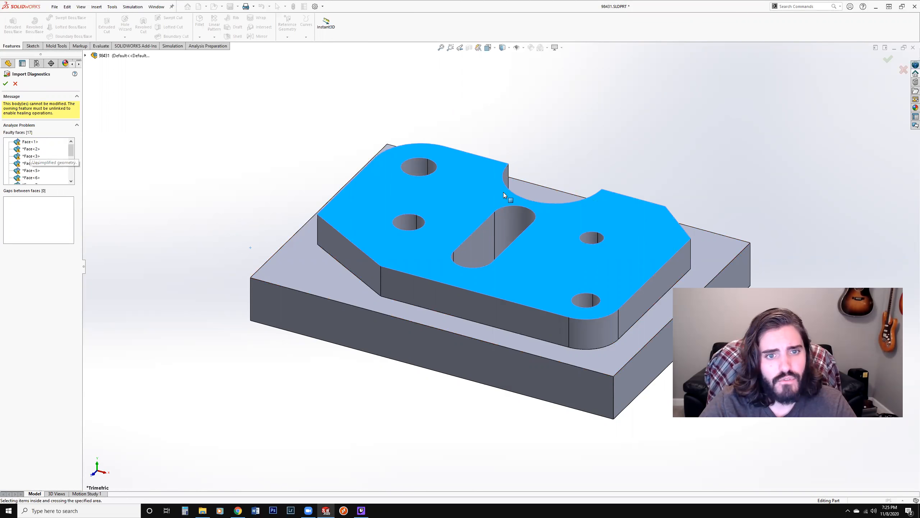
pyautogui.scroll(2, 503, 192)
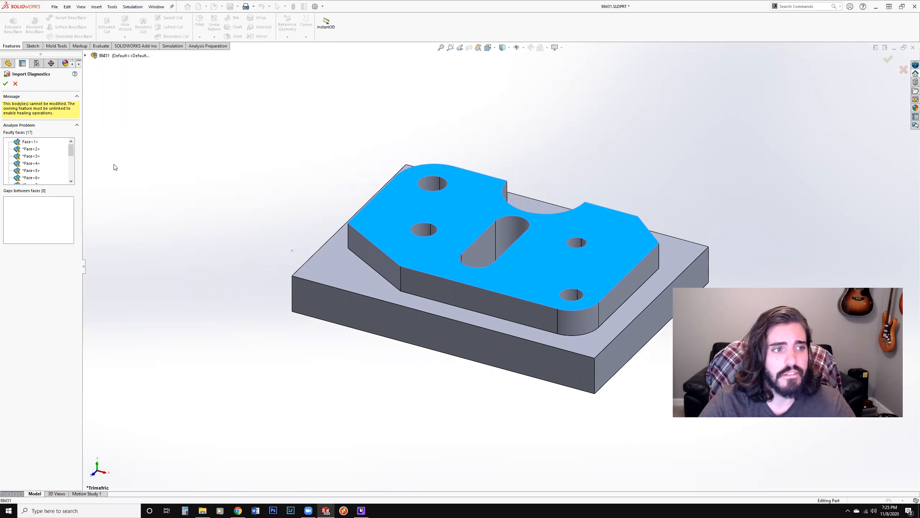
pyautogui.click(15, 84)
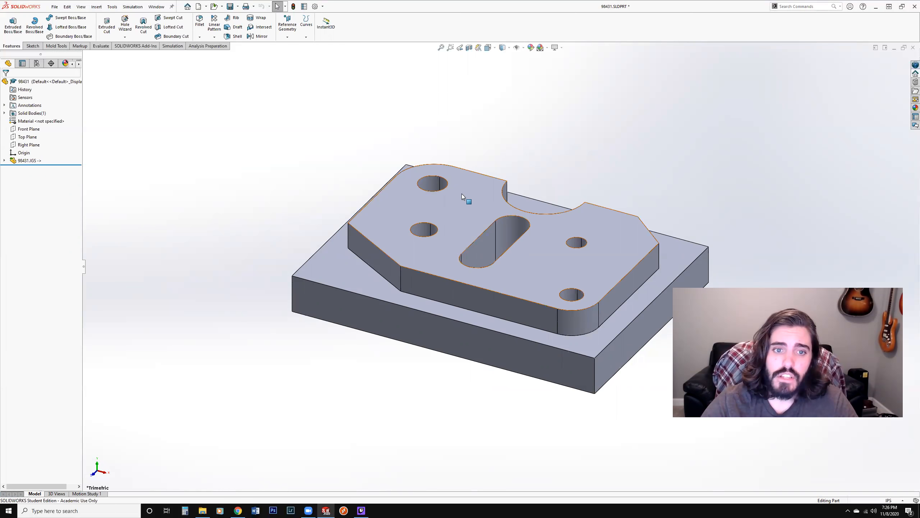
pyautogui.press('z')
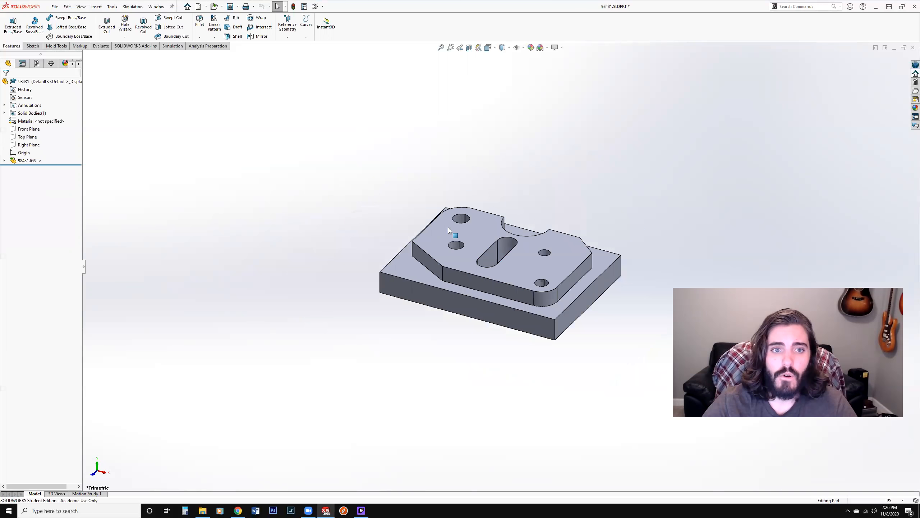